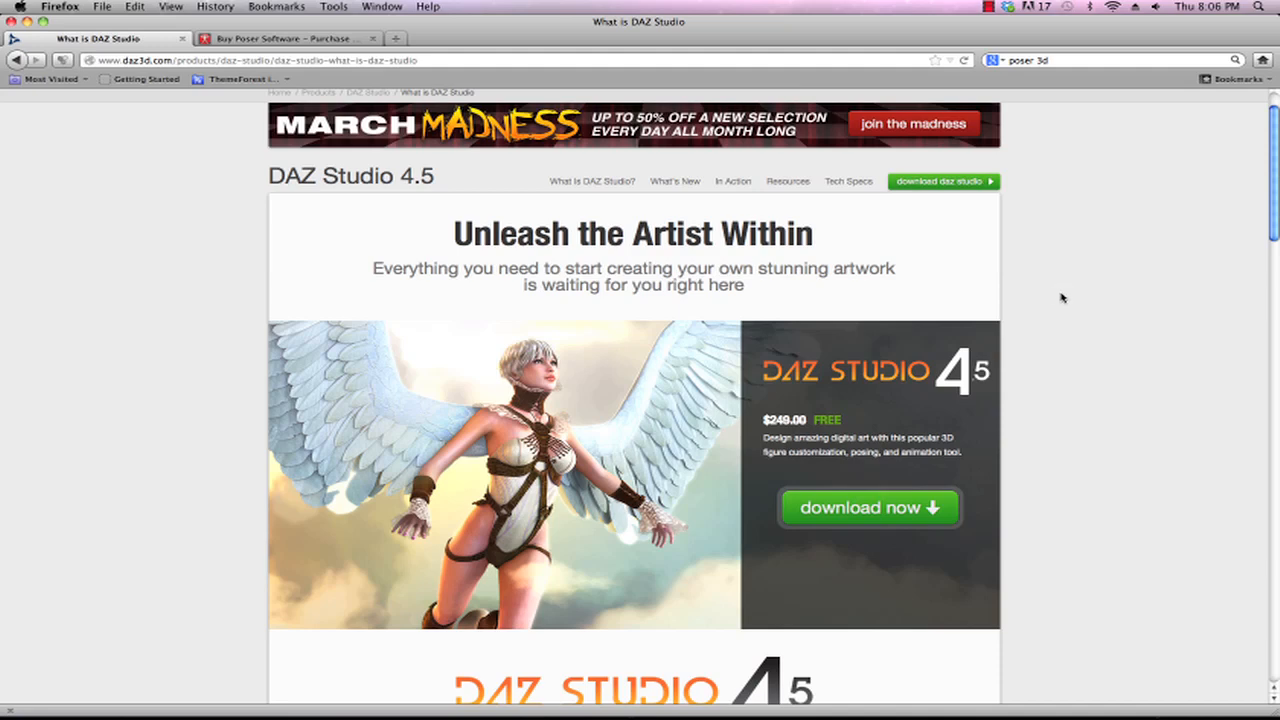
# Step: Read through the DAZ Studio 4.5 product page, from the free download offer to the starter bundles
pyautogui.scroll(-1, 1062, 298)
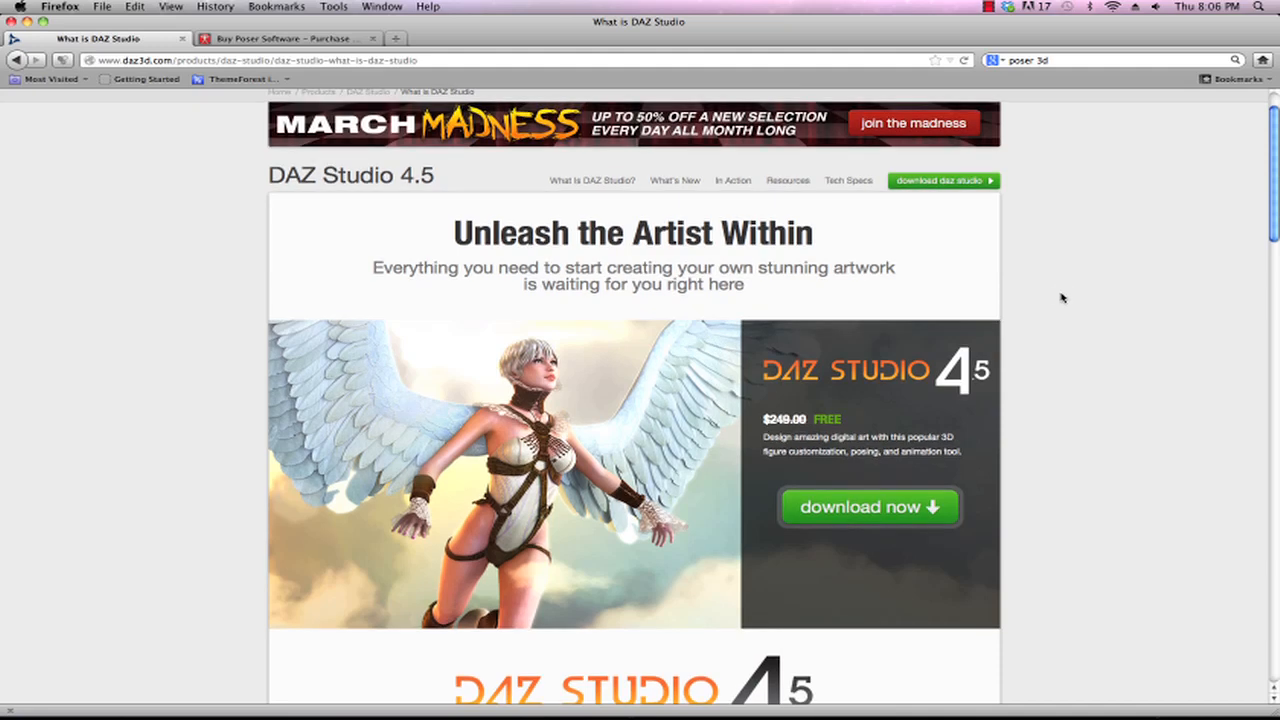
pyautogui.scroll(-1, 1062, 298)
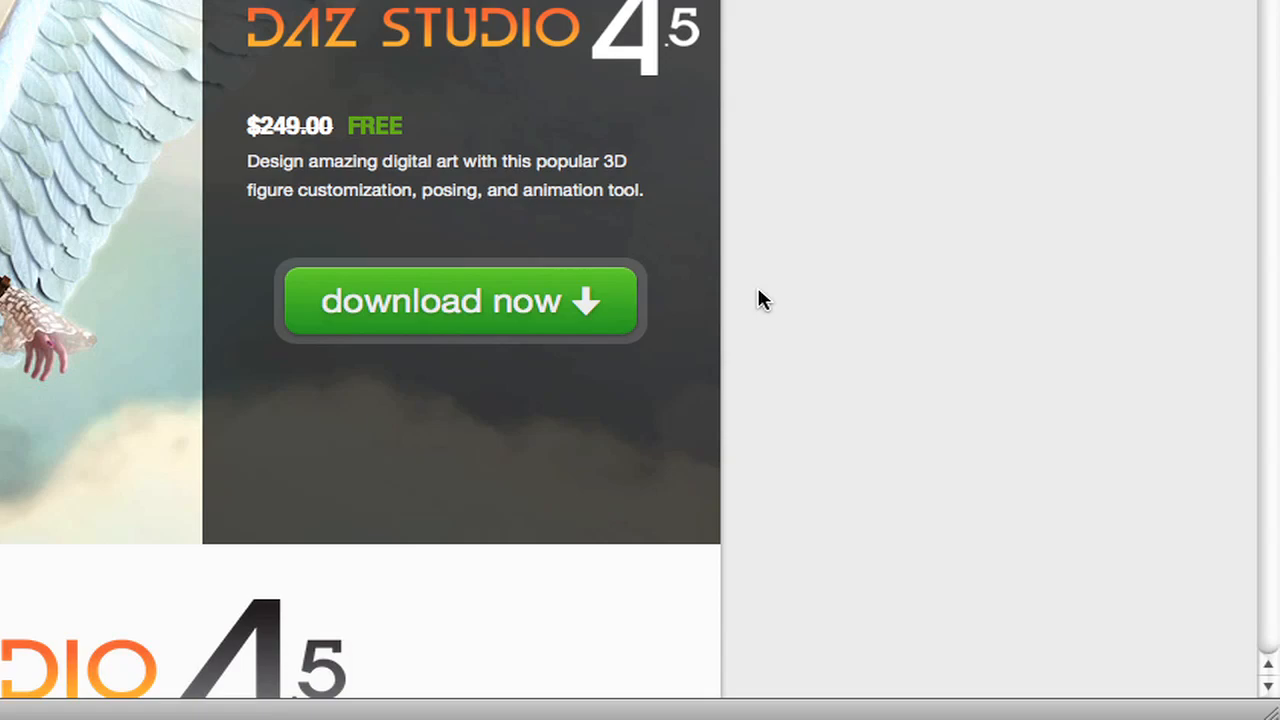
pyautogui.scroll(-3, 758, 292)
pyautogui.scroll(-4, 760, 299)
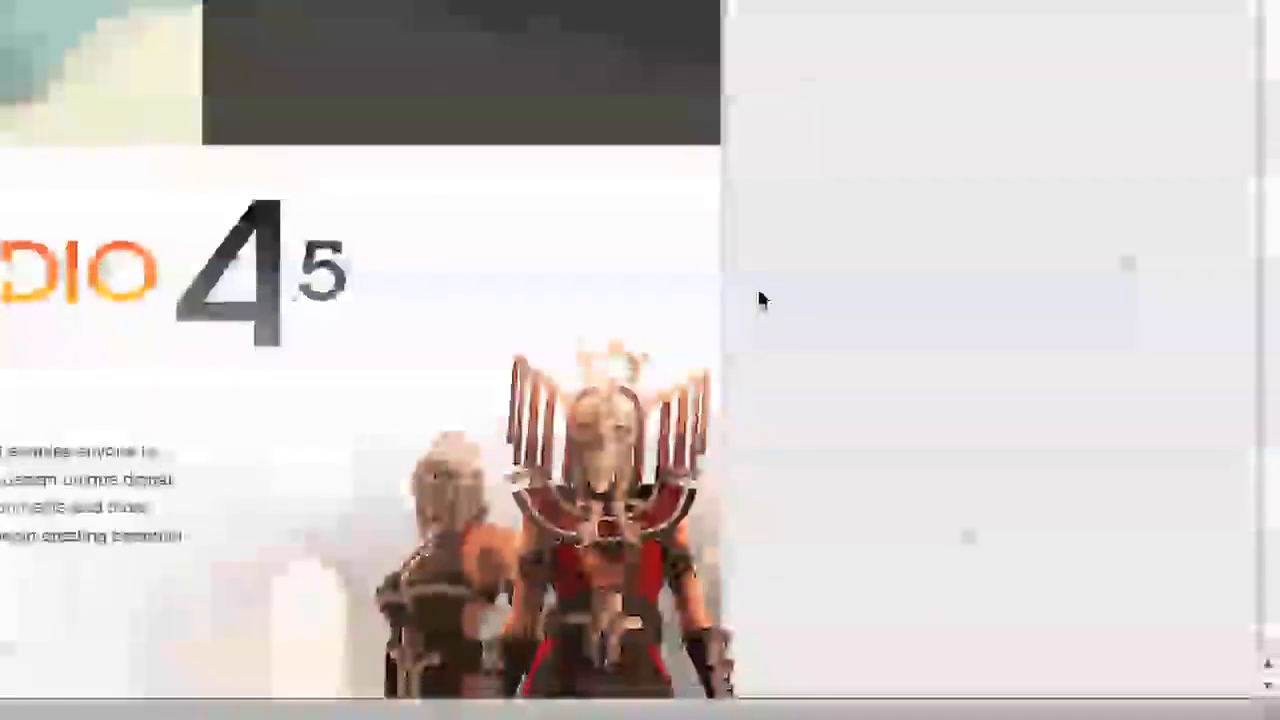
pyautogui.scroll(-4, 760, 299)
pyautogui.scroll(-2, 760, 299)
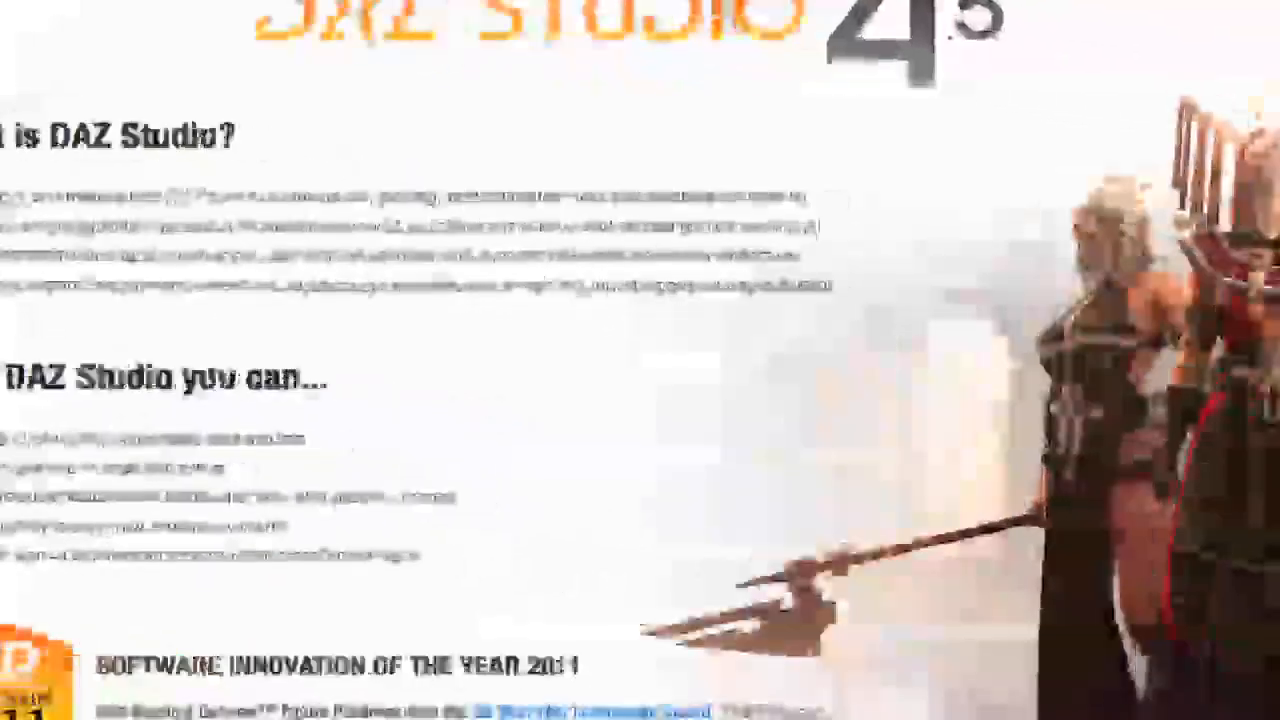
pyautogui.scroll(-3, 880, 297)
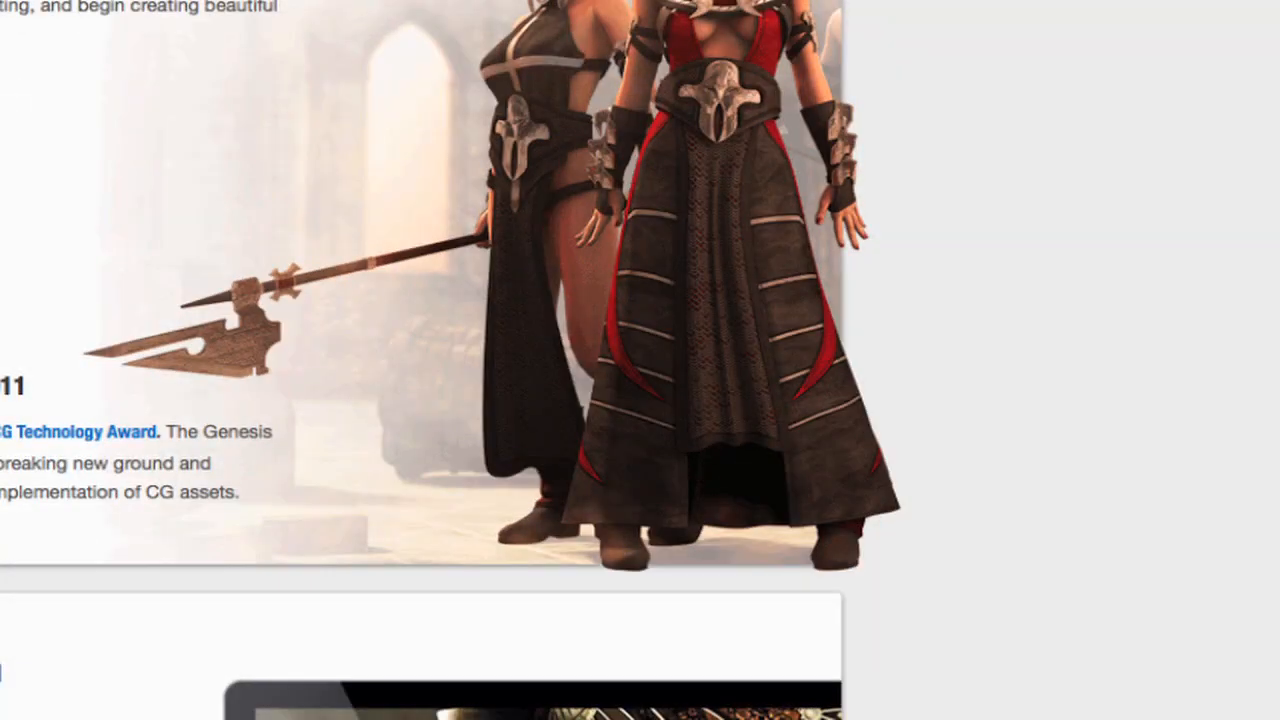
pyautogui.scroll(-6, 640, 360)
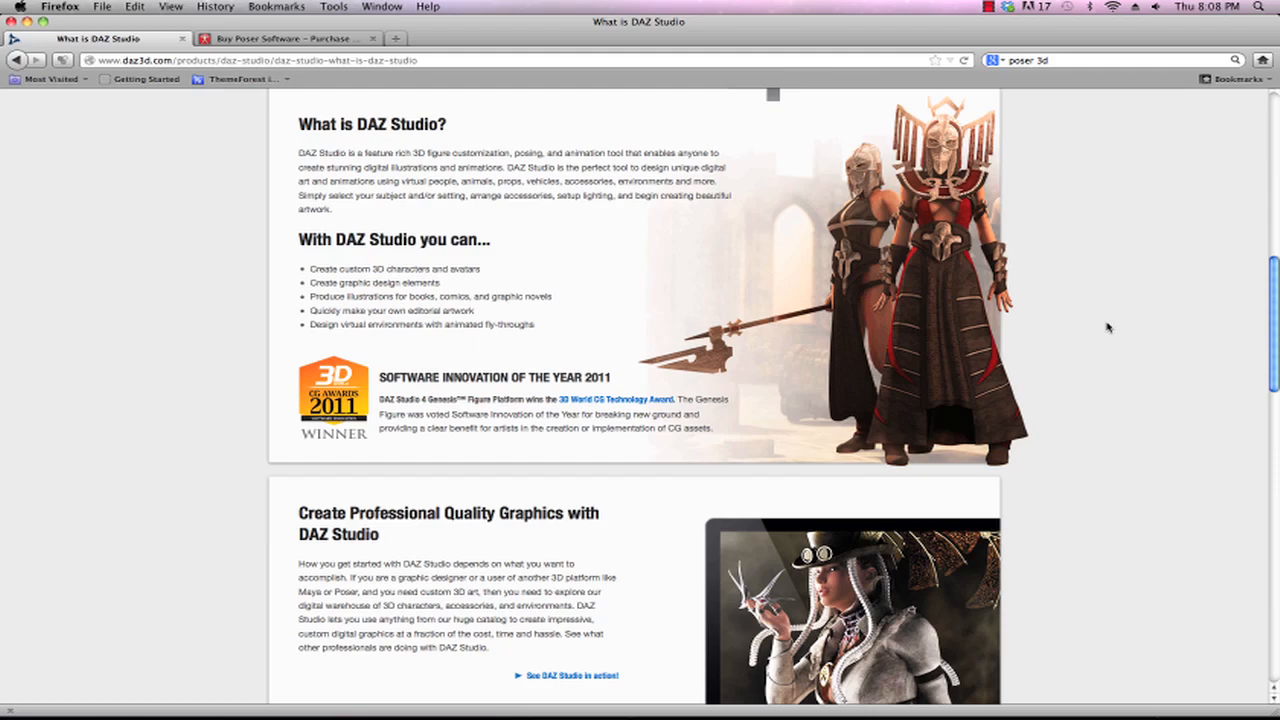
pyautogui.scroll(-9, 1107, 327)
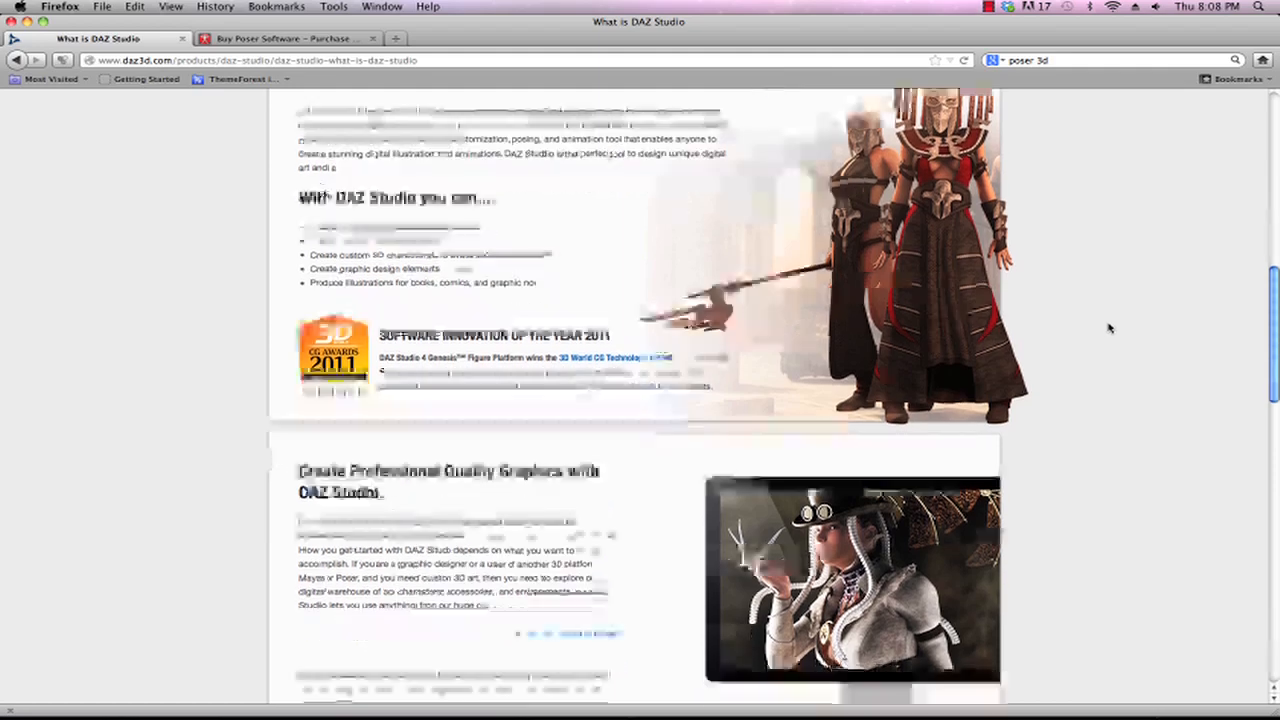
pyautogui.scroll(-4, 1109, 327)
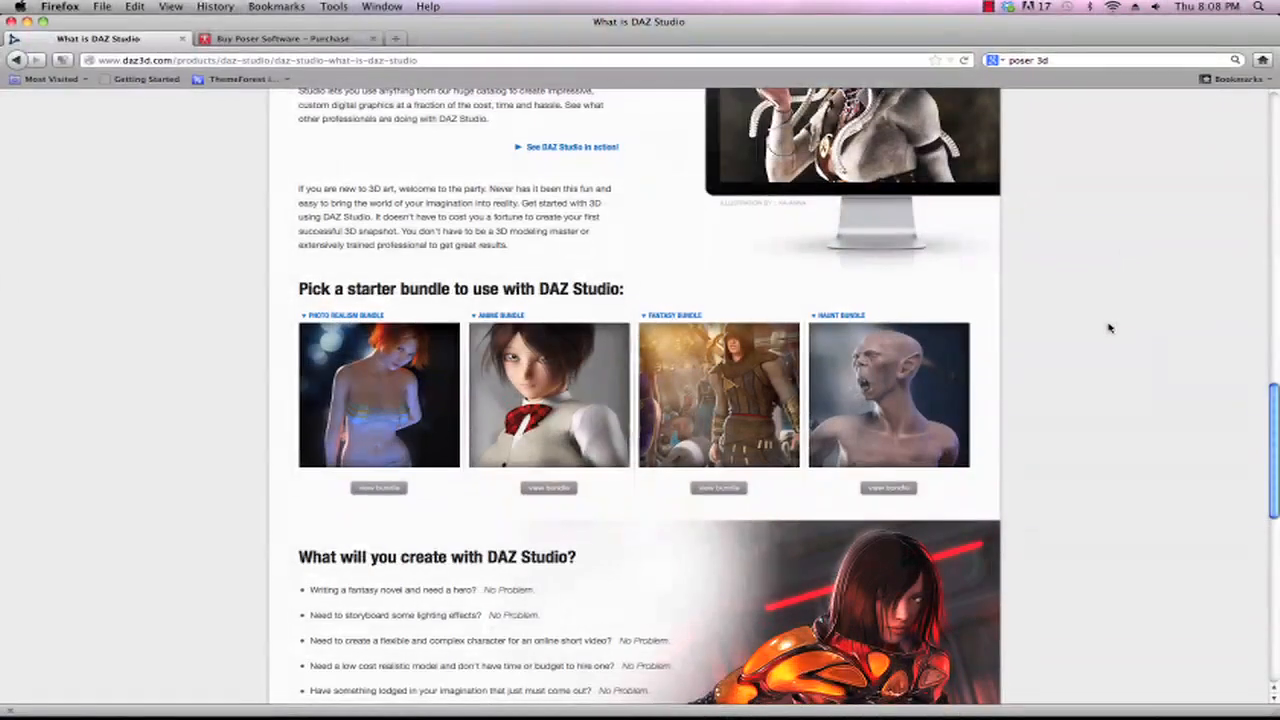
pyautogui.scroll(-1, 1109, 328)
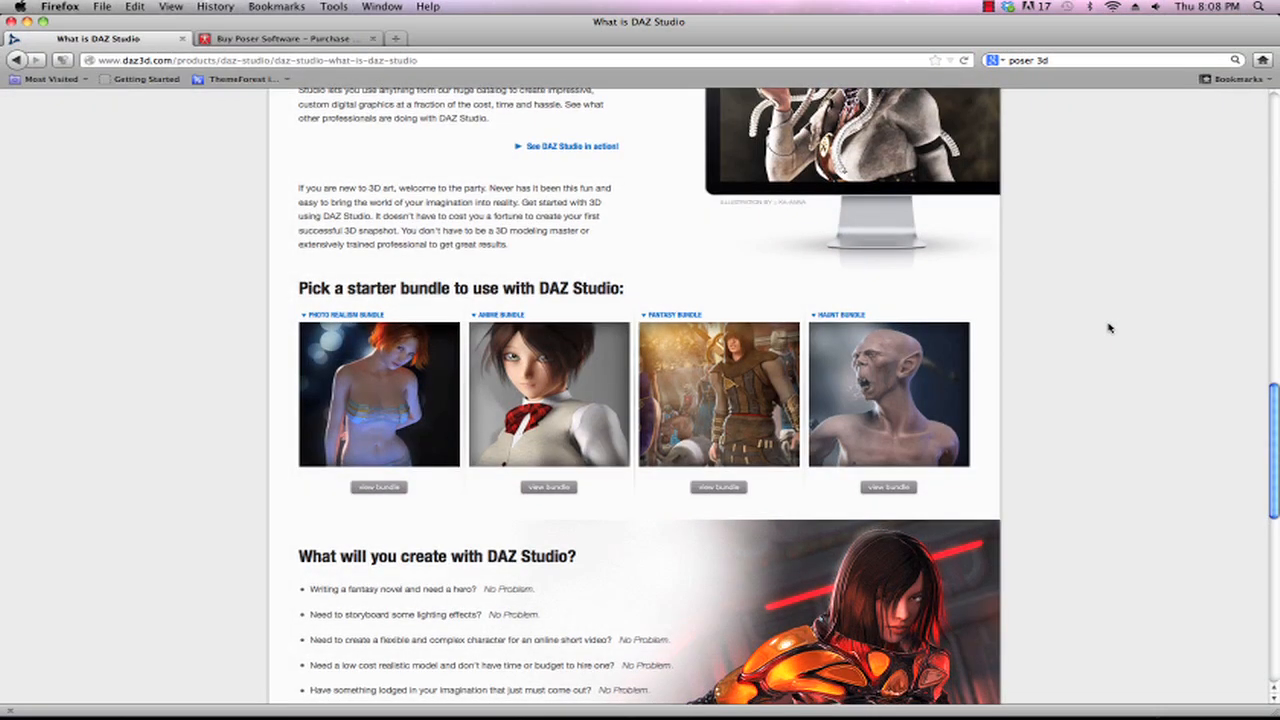
pyautogui.scroll(-1, 1109, 327)
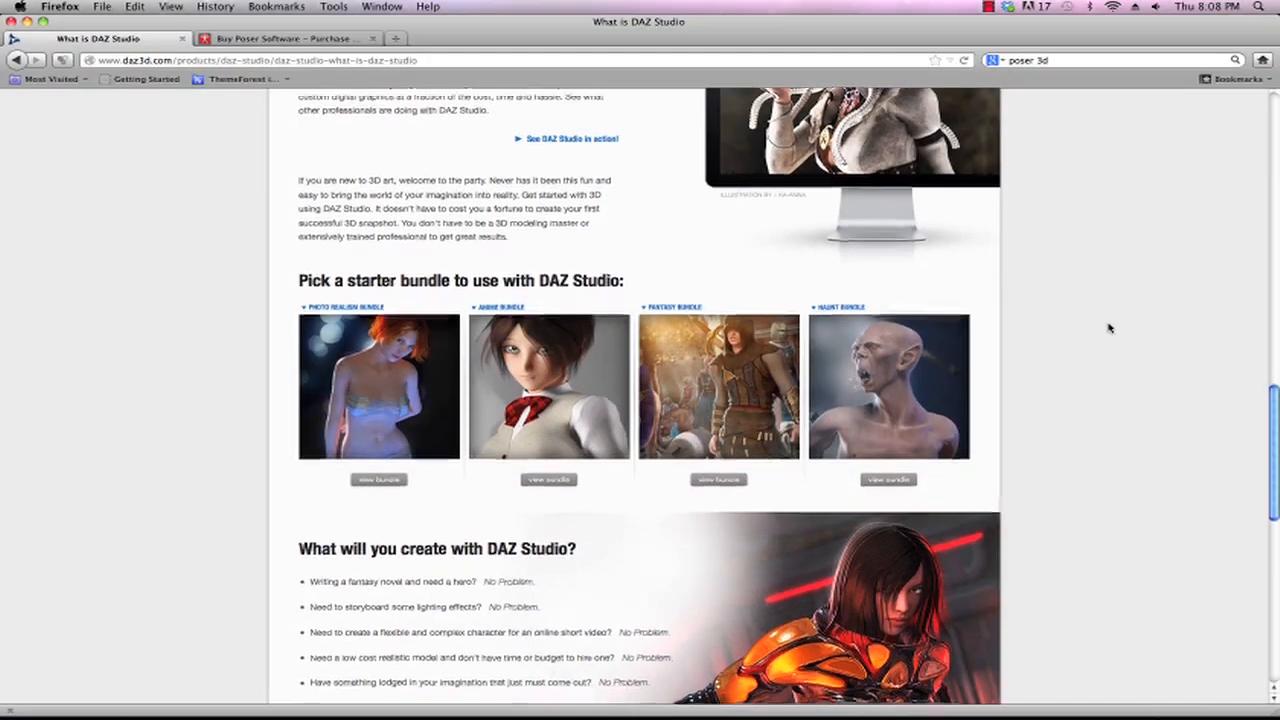
pyautogui.scroll(-1, 1109, 328)
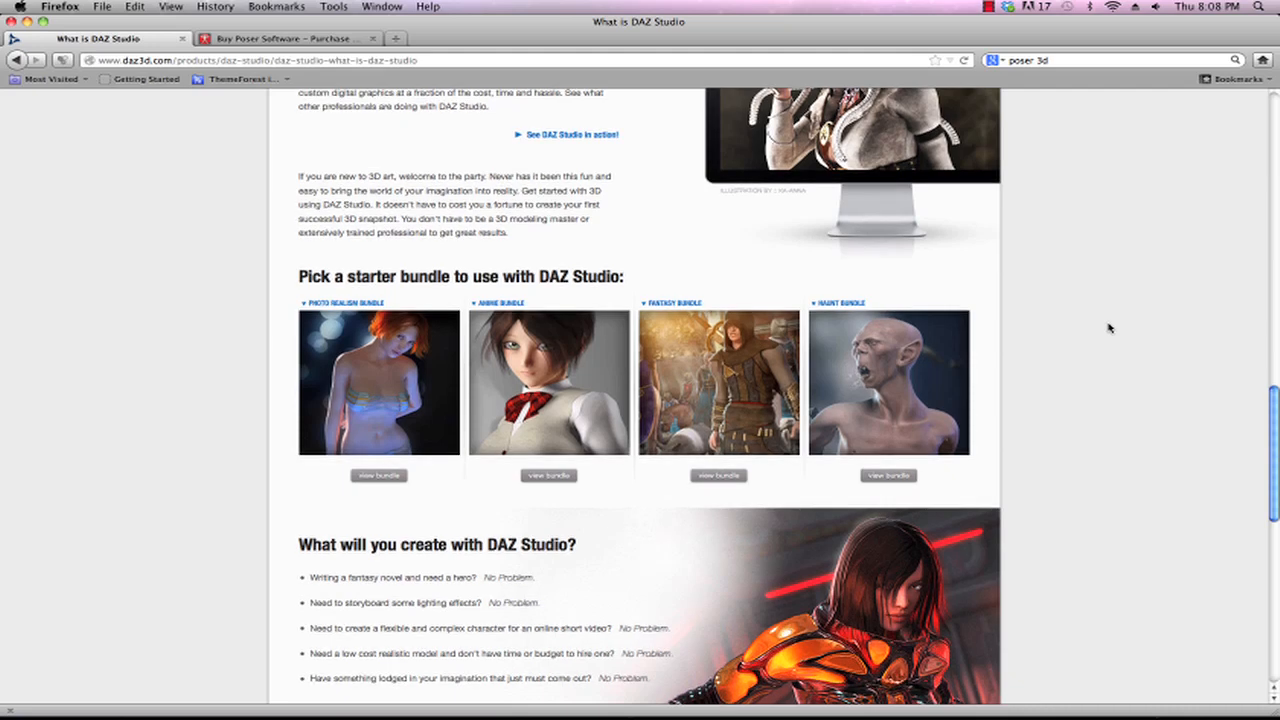
pyautogui.scroll(5, 1108, 327)
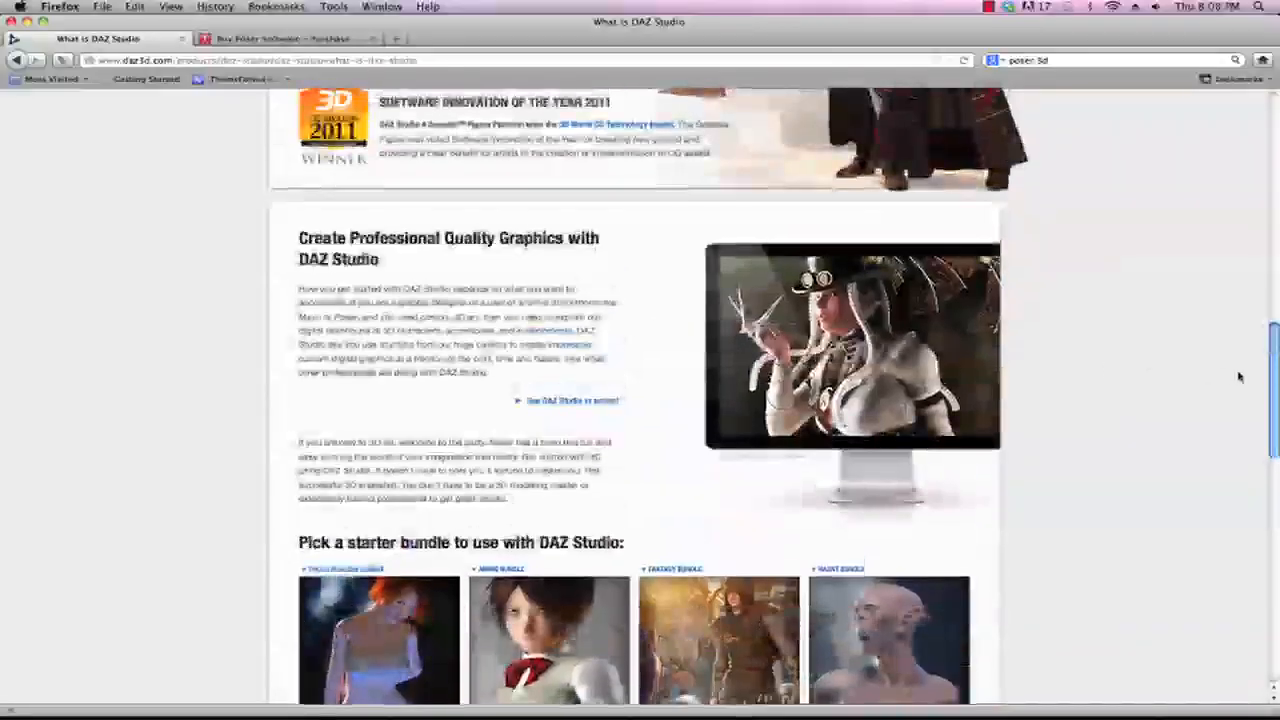
pyautogui.scroll(15, 1277, 358)
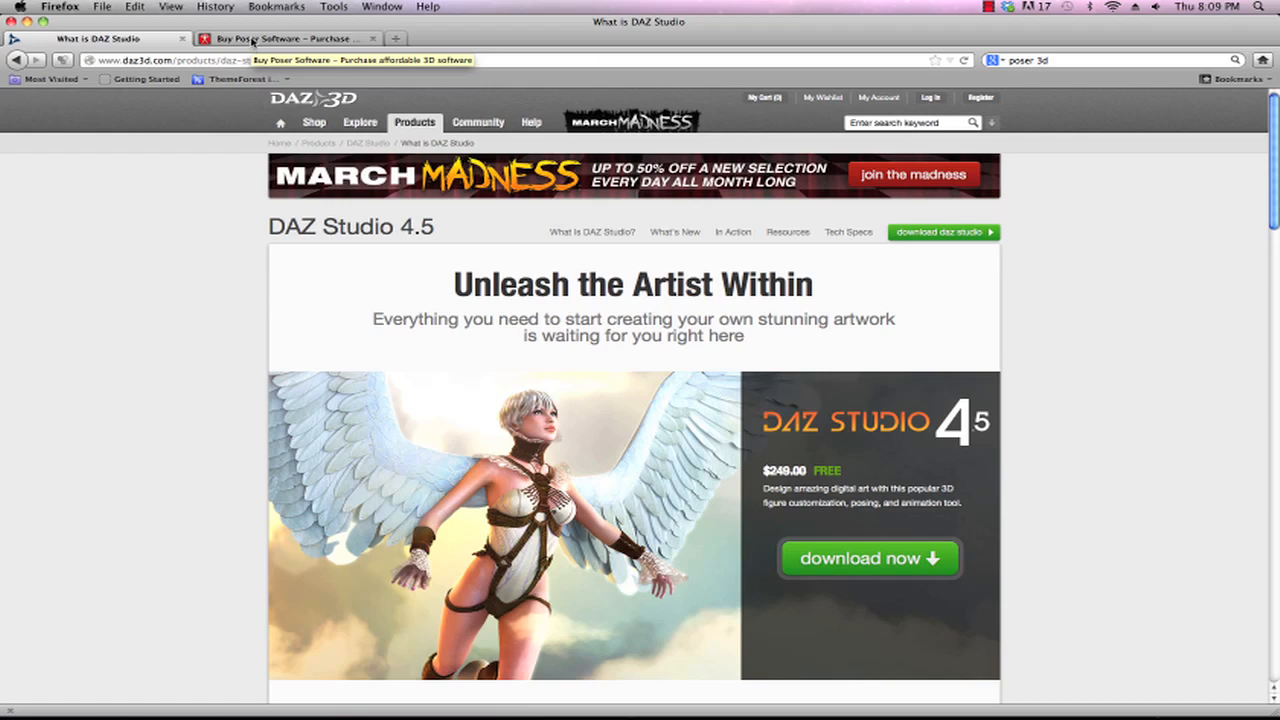
# Step: Check the Poser buying page for its editions and prices, and return to the DAZ Studio product page
pyautogui.click(252, 40)
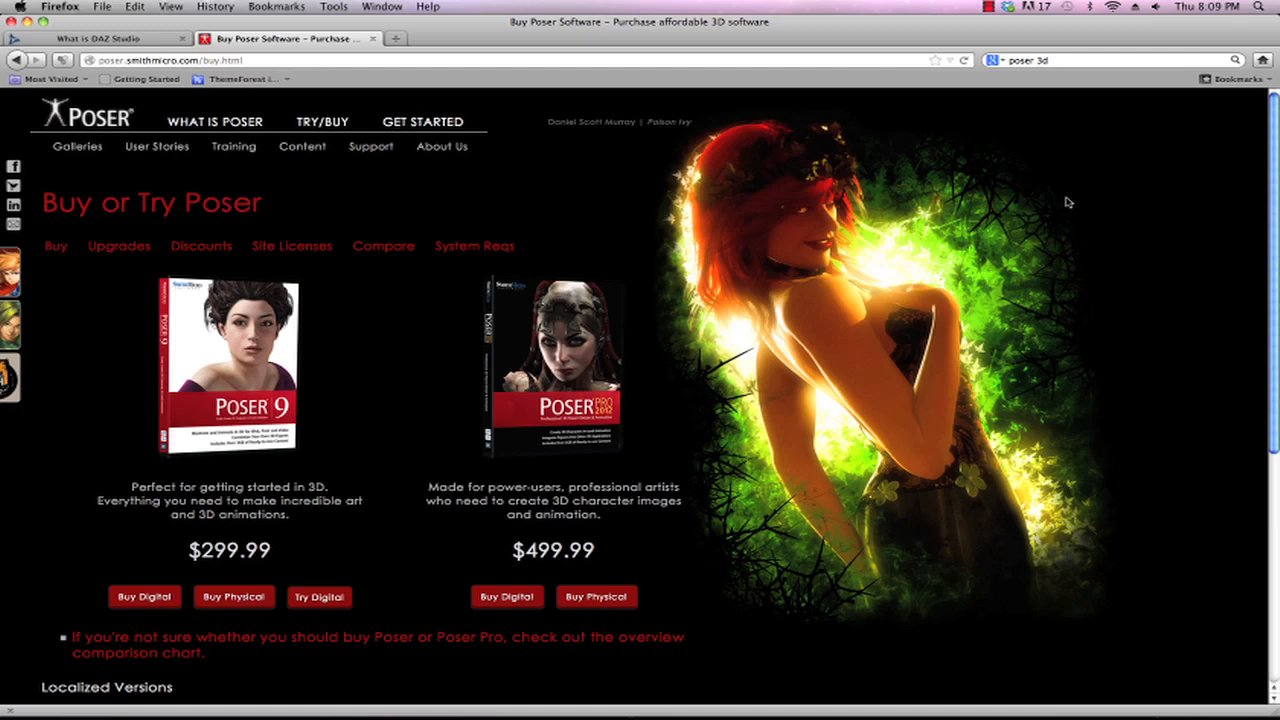
pyautogui.scroll(-5, 1096, 375)
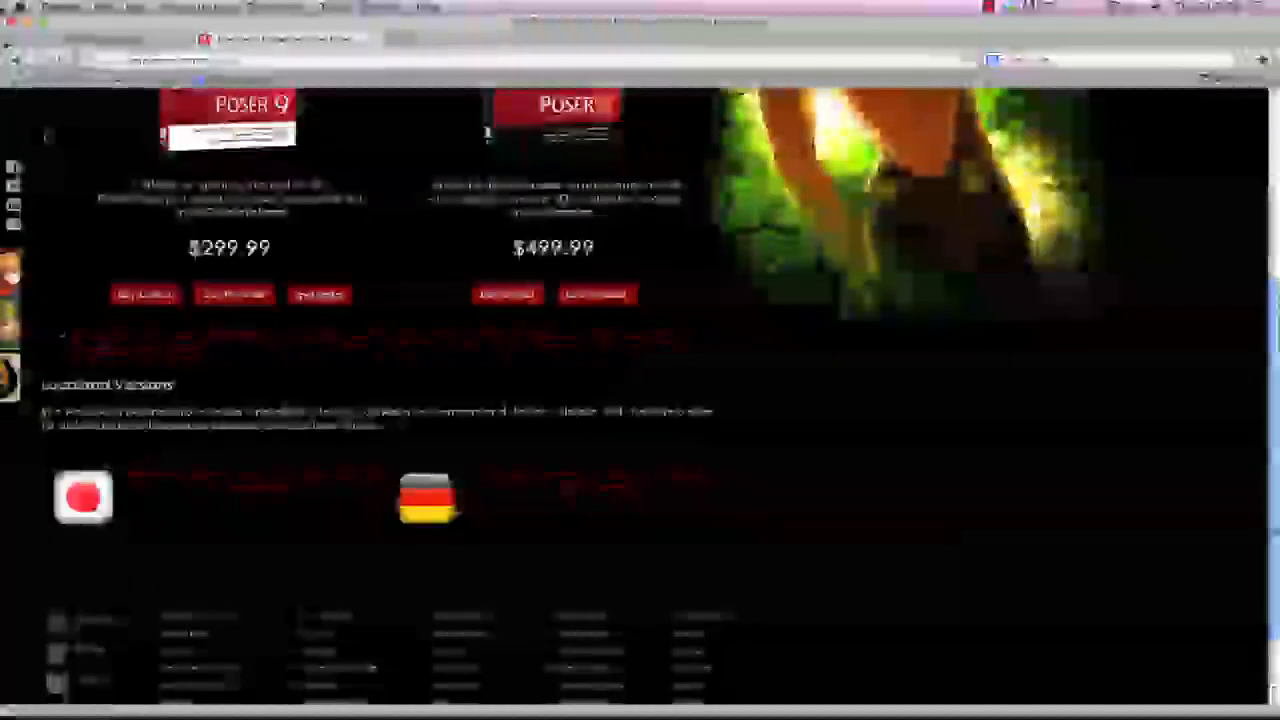
pyautogui.scroll(5, 1096, 375)
pyautogui.click(100, 40)
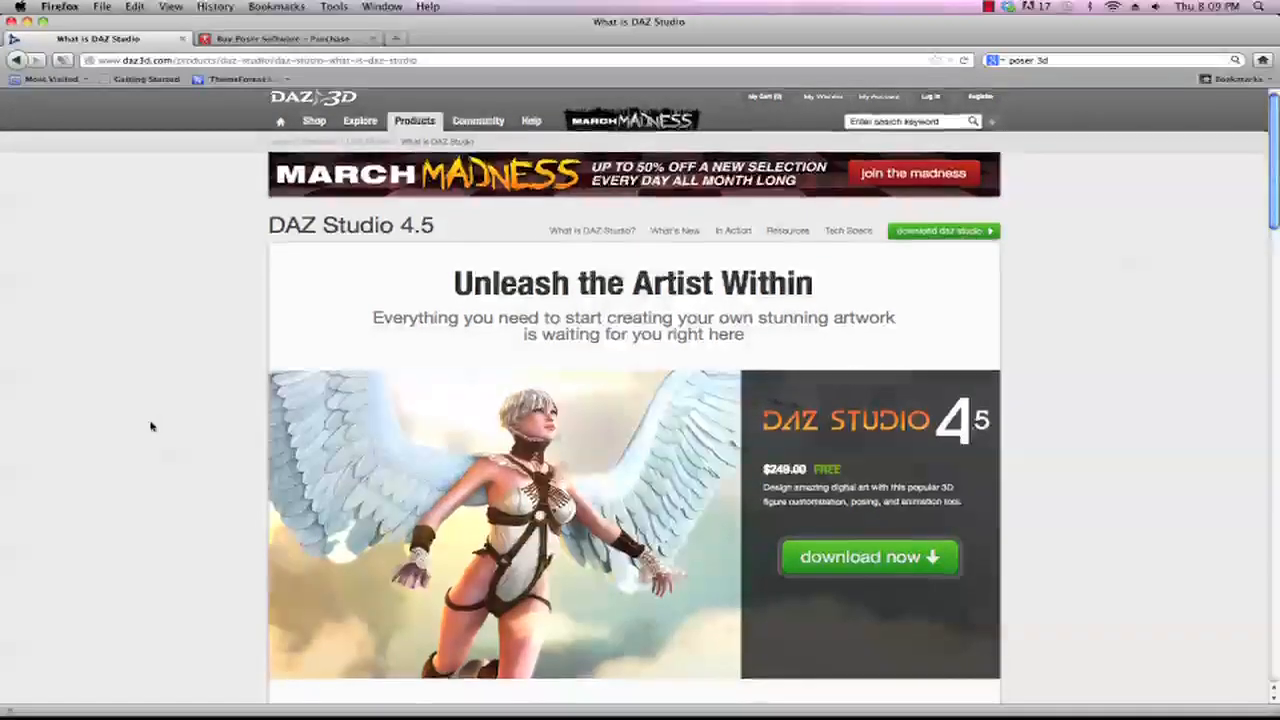
pyautogui.scroll(-1, 151, 427)
pyautogui.scroll(-1, 151, 427)
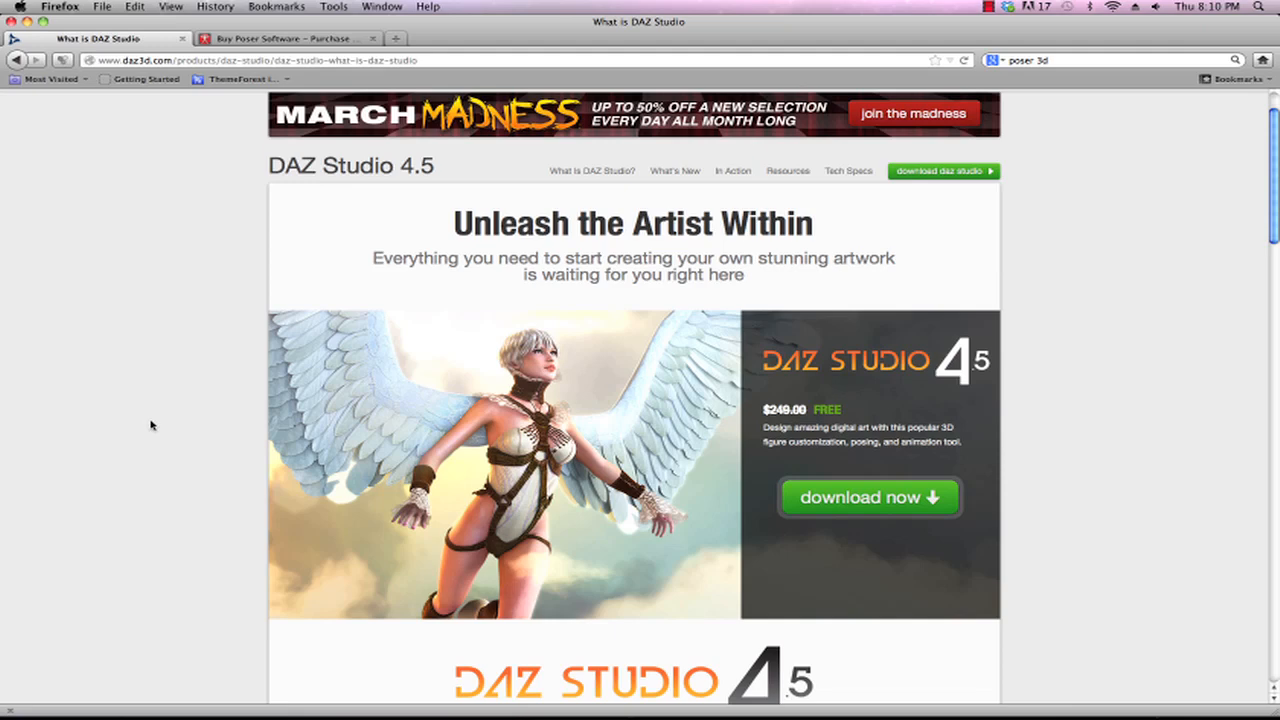
# Step: Switch to DAZ Studio with the 3 Point Light Tutorial scene and check the available render commands
pyautogui.press('super+Tab')
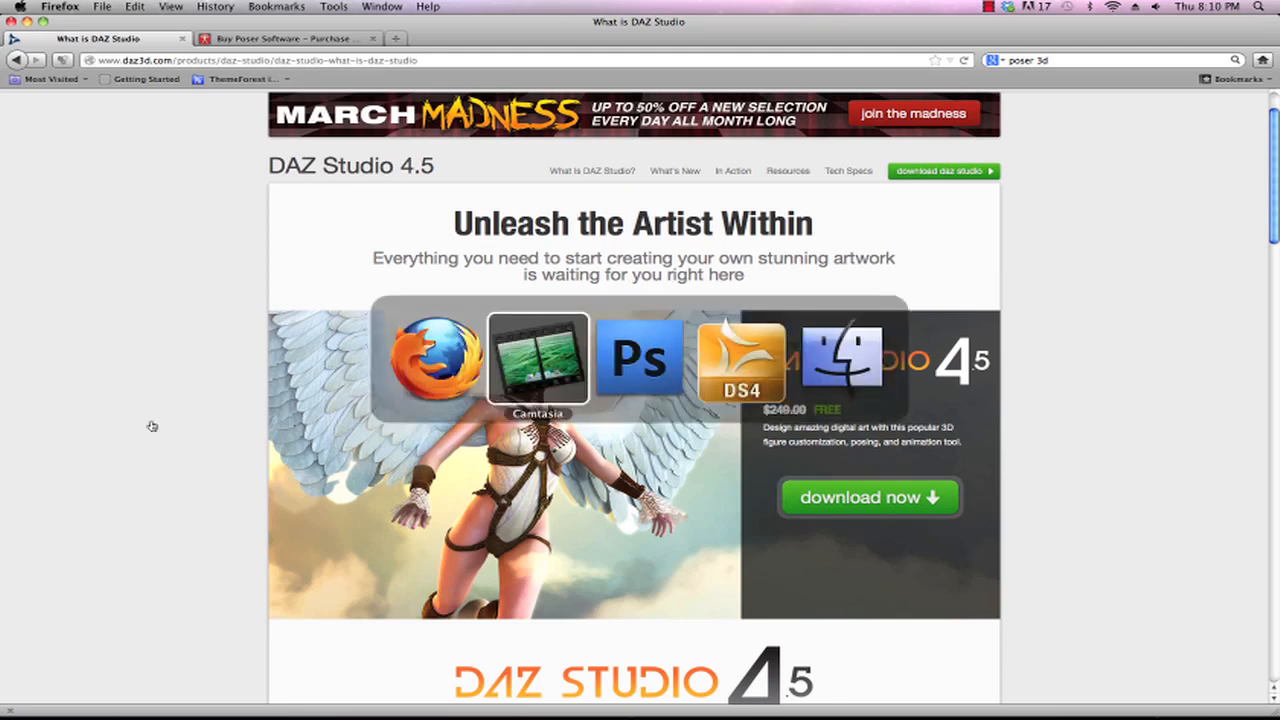
pyautogui.press('super+Tab')
pyautogui.press('super+Tab')
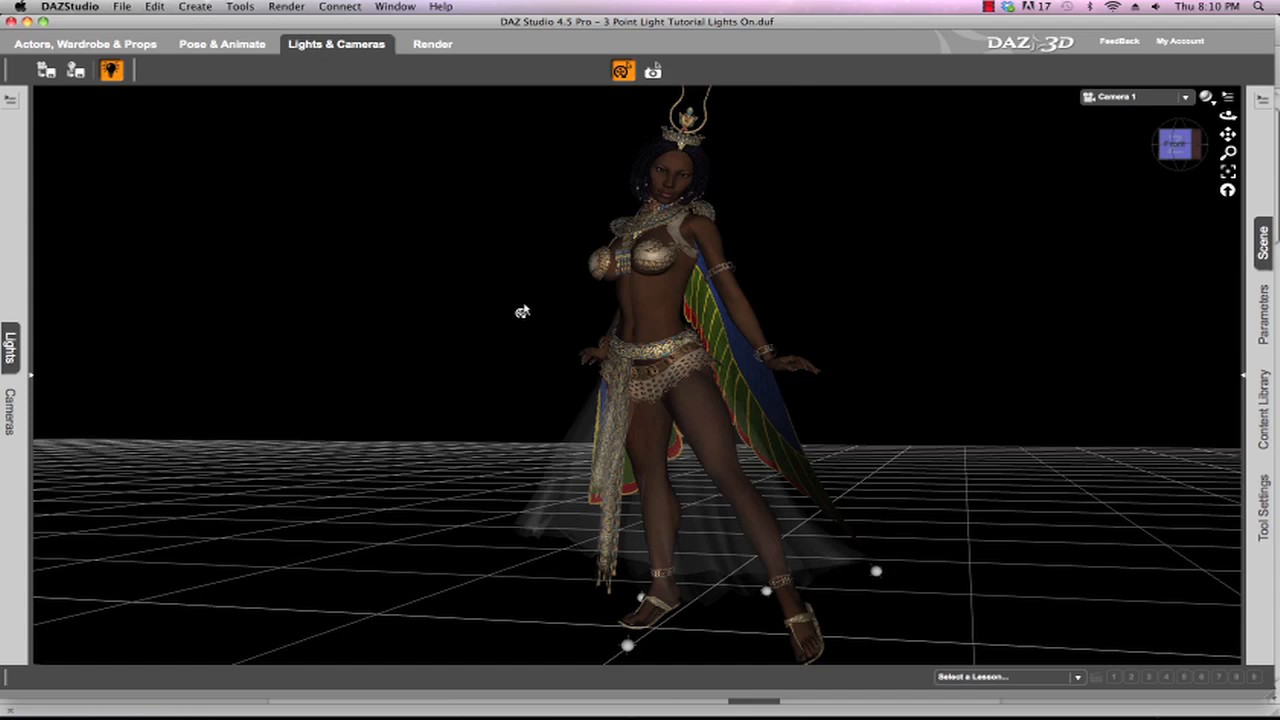
pyautogui.click(288, 8)
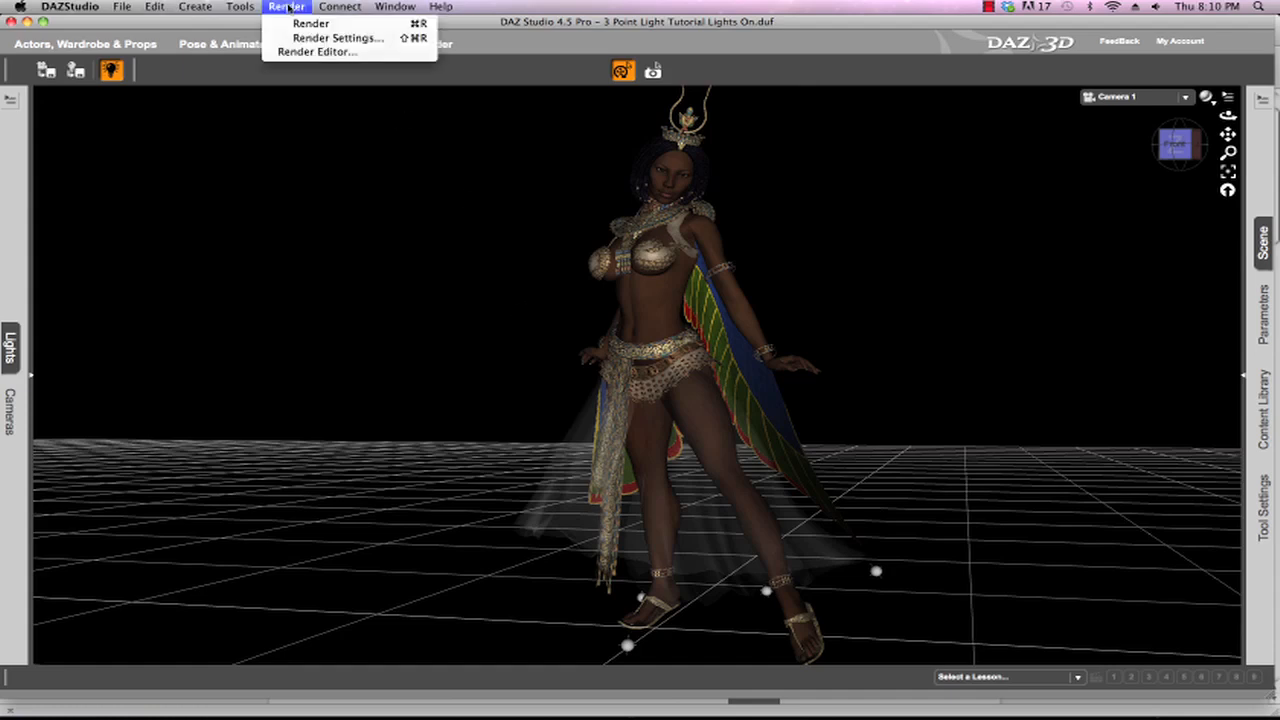
pyautogui.click(288, 8)
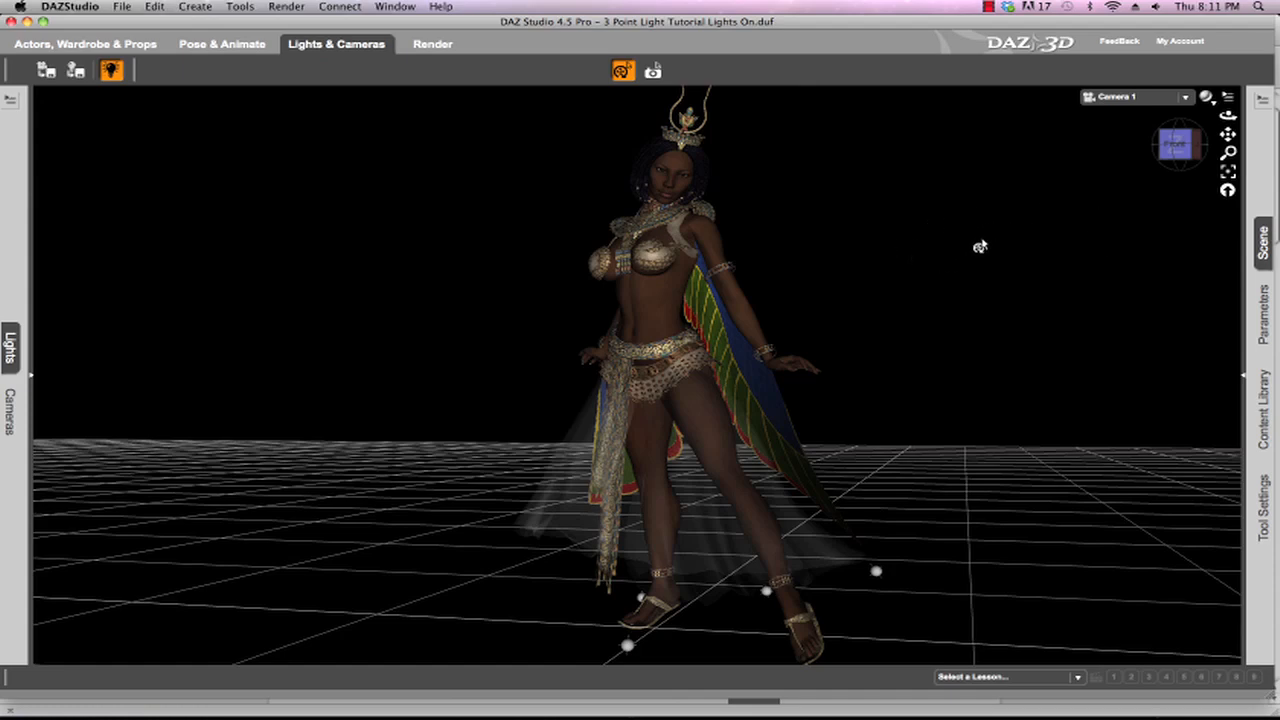
# Step: Switch the viewport to Perspective View and orbit, pan and zoom around the figure and its camera
pyautogui.click(1163, 101)
pyautogui.click(1158, 100)
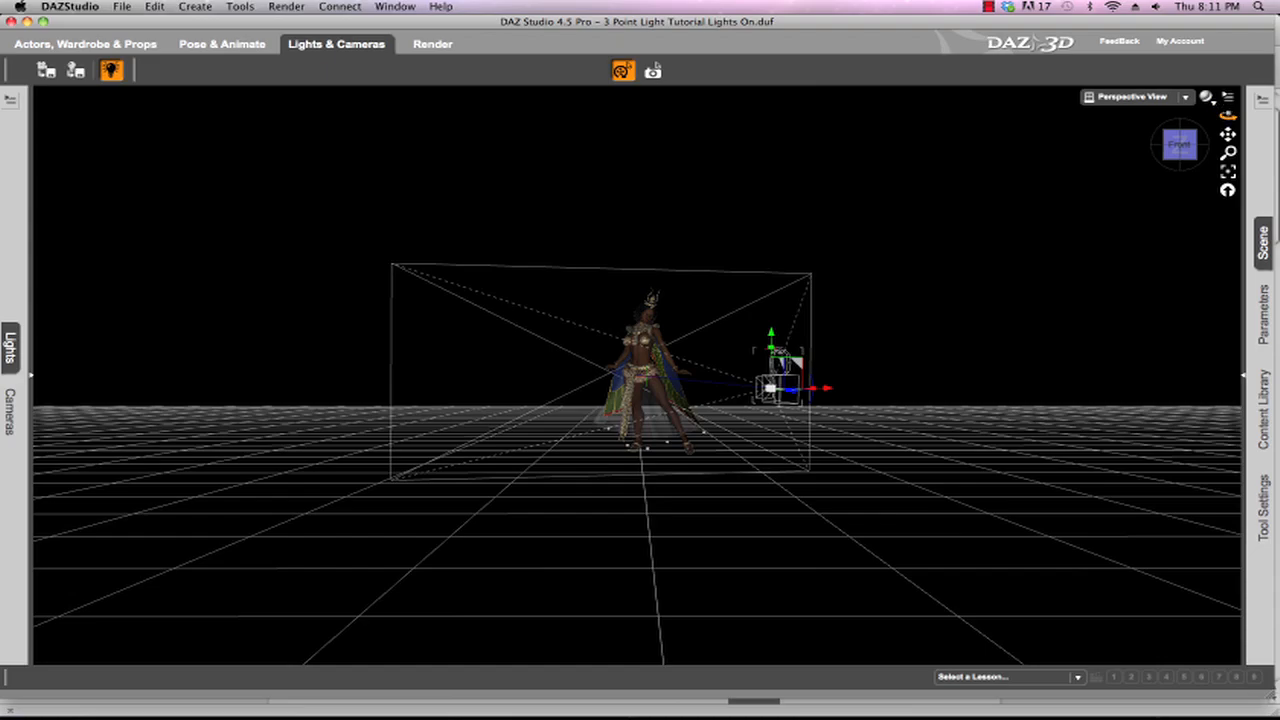
pyautogui.moveTo(1228, 113)
pyautogui.mouseDown()
pyautogui.moveTo(1208, 134)
pyautogui.moveTo(1223, 117)
pyautogui.mouseUp()
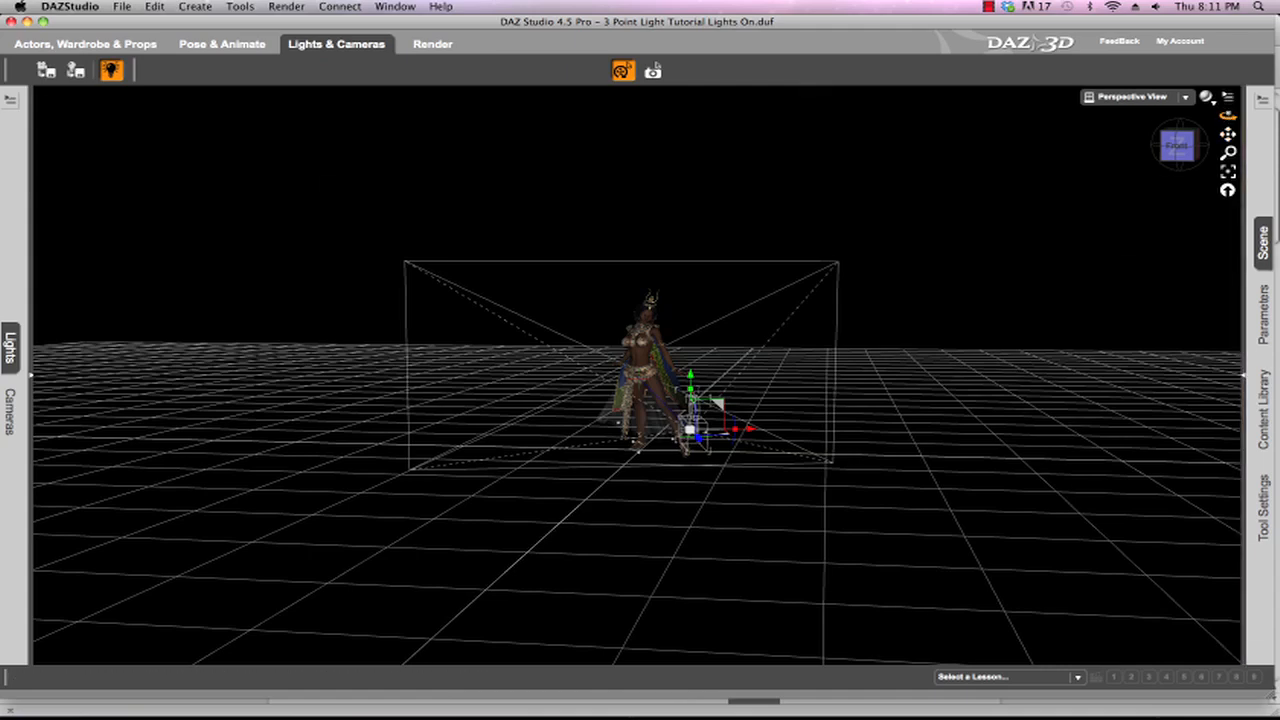
pyautogui.moveTo(1227, 116); pyautogui.dragTo(1227, 116)
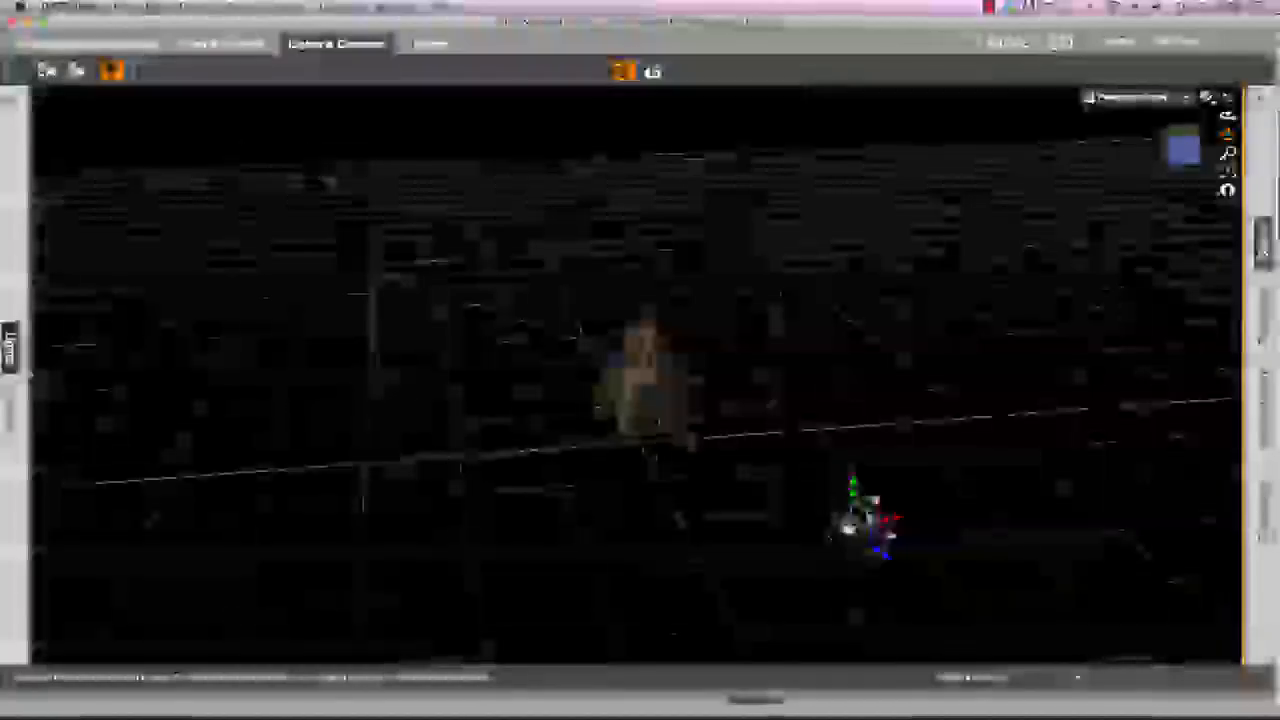
pyautogui.moveTo(1227, 134); pyautogui.dragTo(1227, 134)
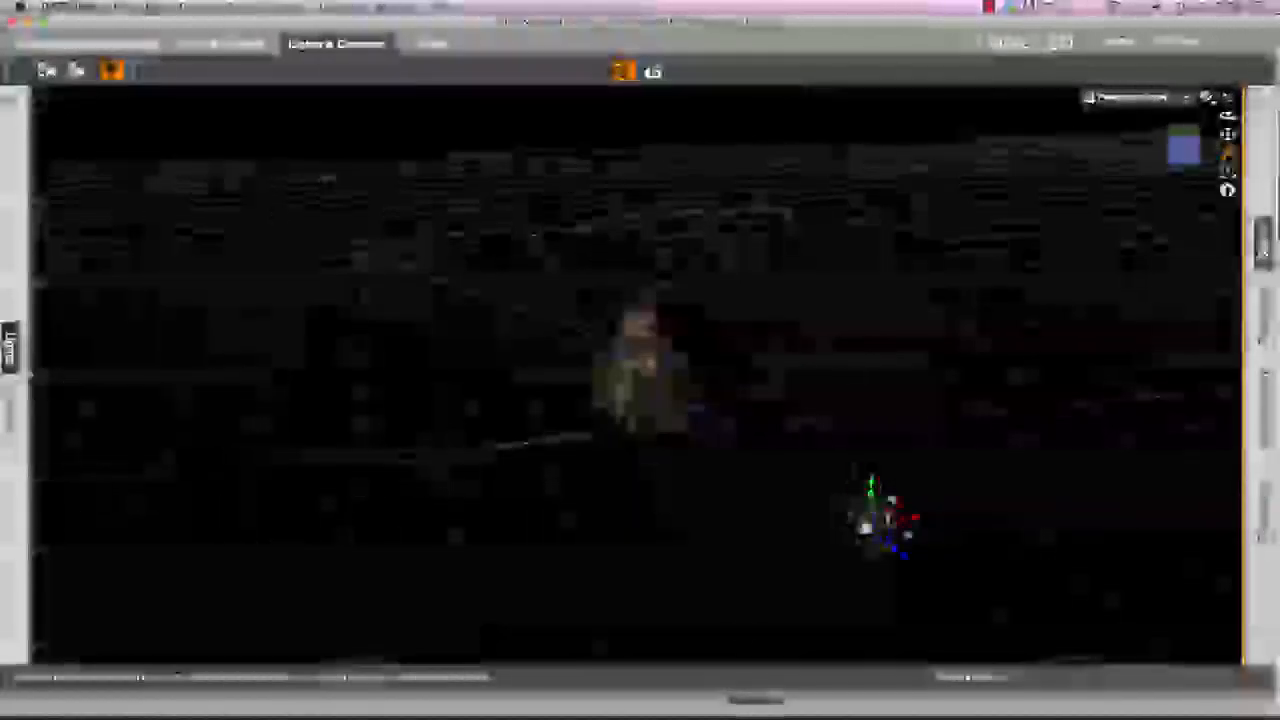
pyautogui.moveTo(1228, 153); pyautogui.dragTo(1228, 153)
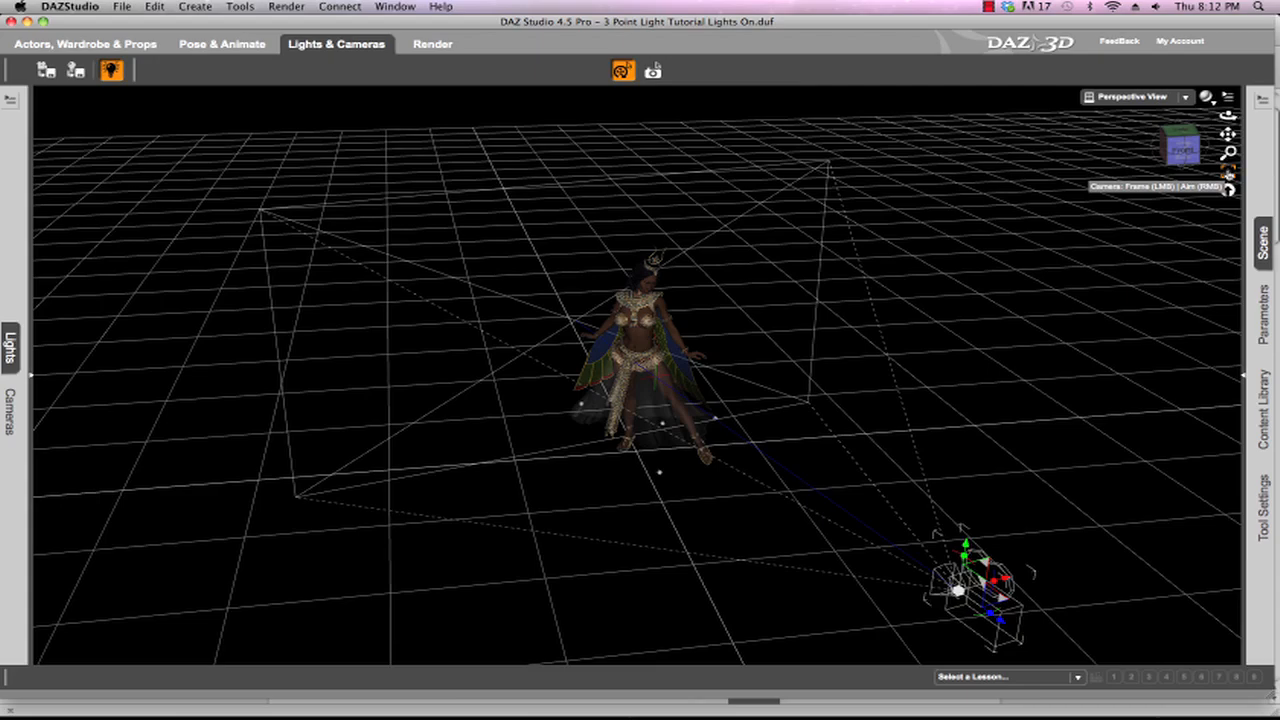
# Step: Frame the viewport on the selected camera and on the Victoria 4.2 figure, and reset the view
pyautogui.click(1229, 189)
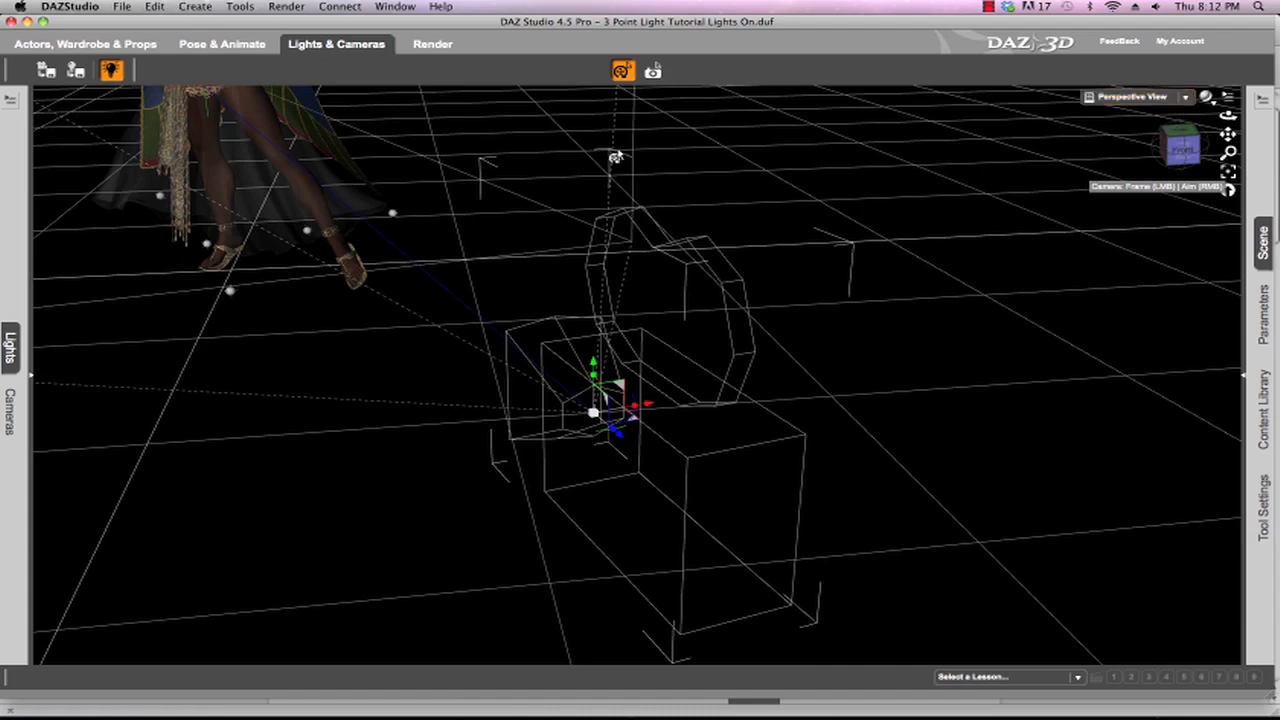
pyautogui.click(257, 128)
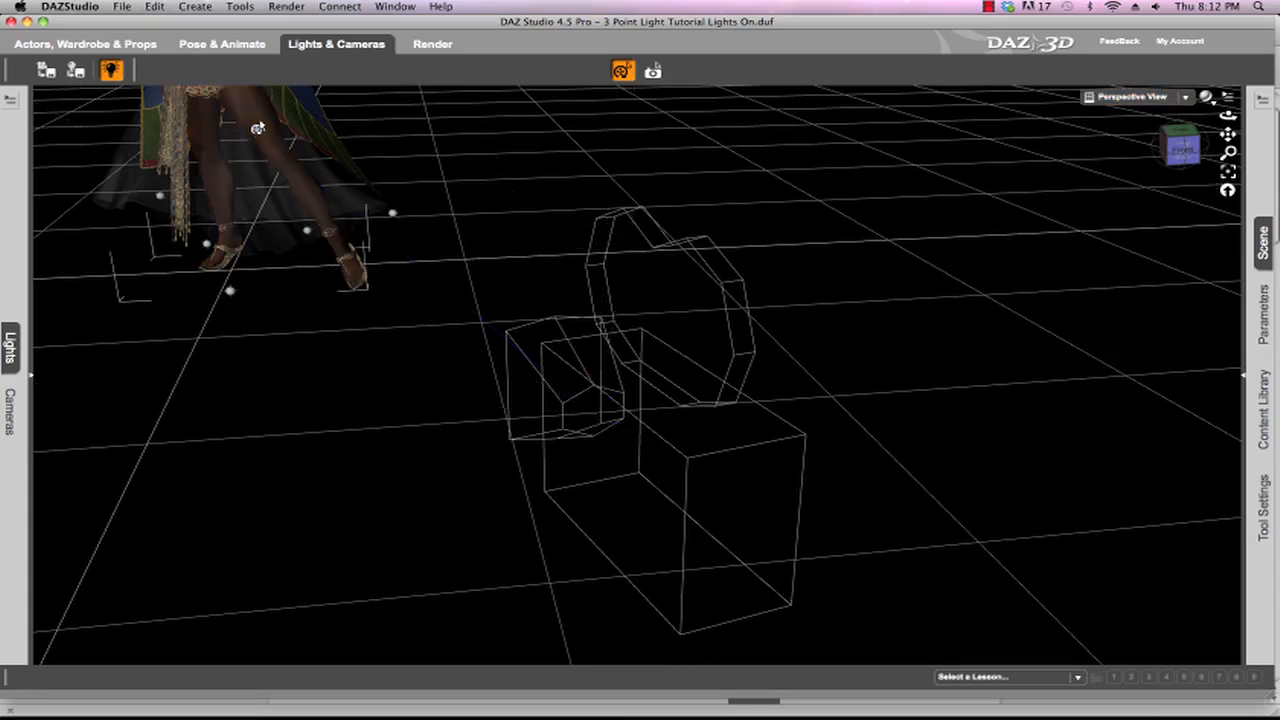
pyautogui.click(1228, 171)
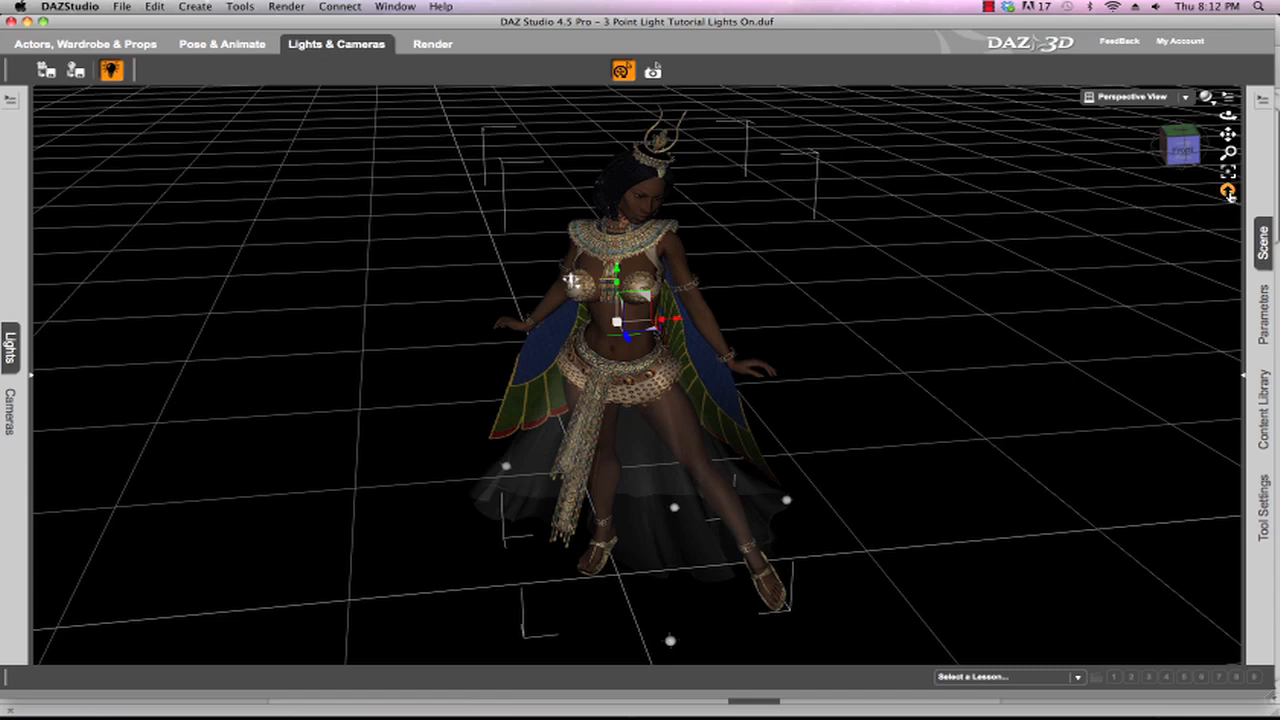
pyautogui.click(1228, 191)
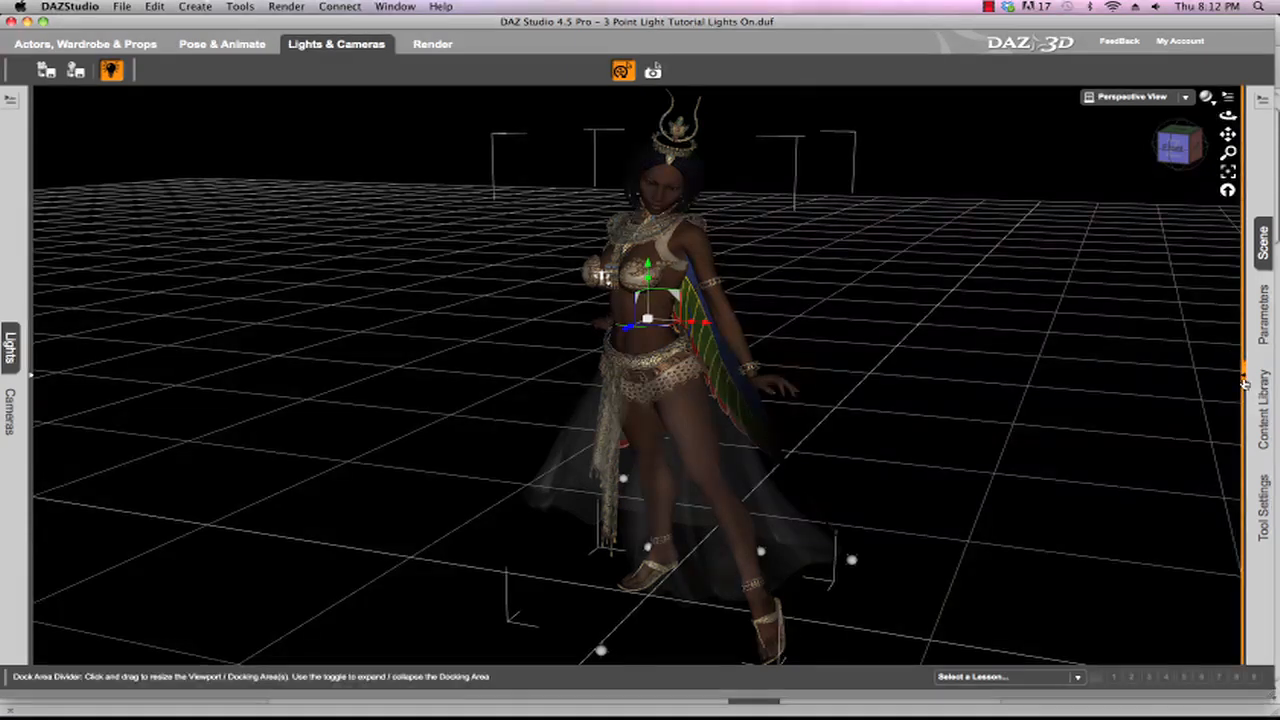
# Step: Expand the collapsed side dock and examine the scene nodes, the figure's transform parameters and the Poser Formats content library
pyautogui.click(1244, 383)
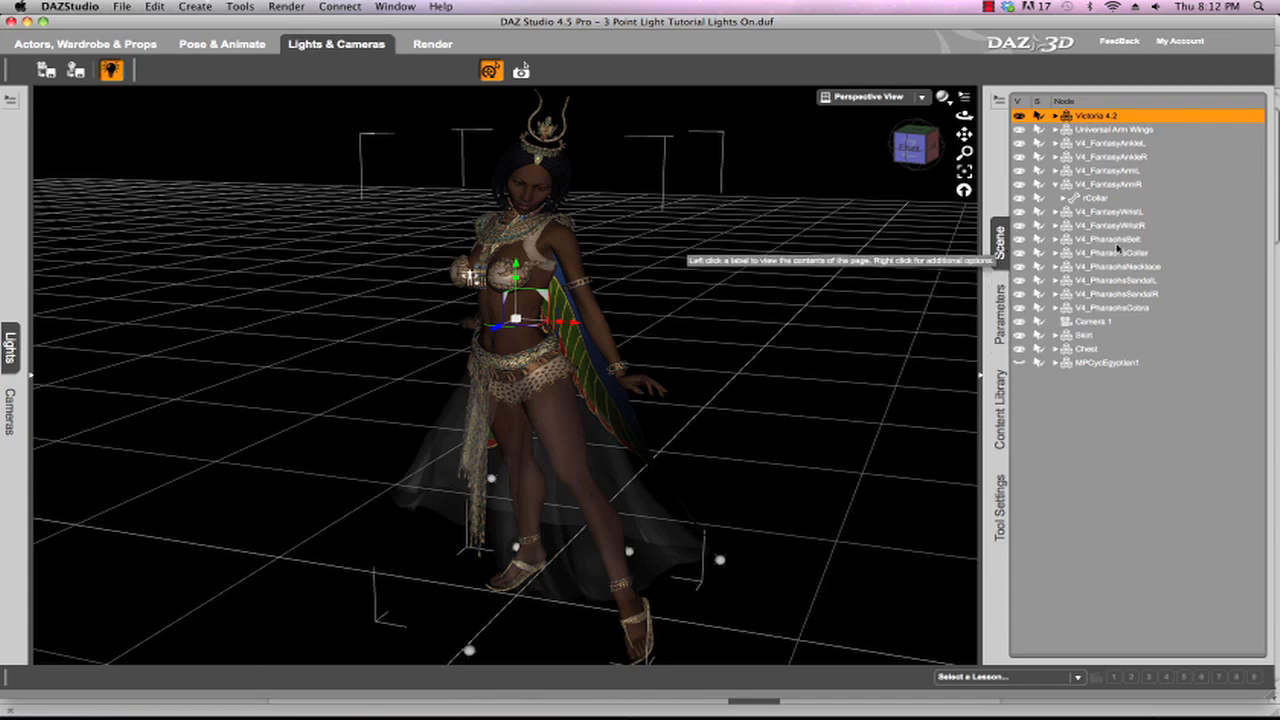
pyautogui.click(999, 318)
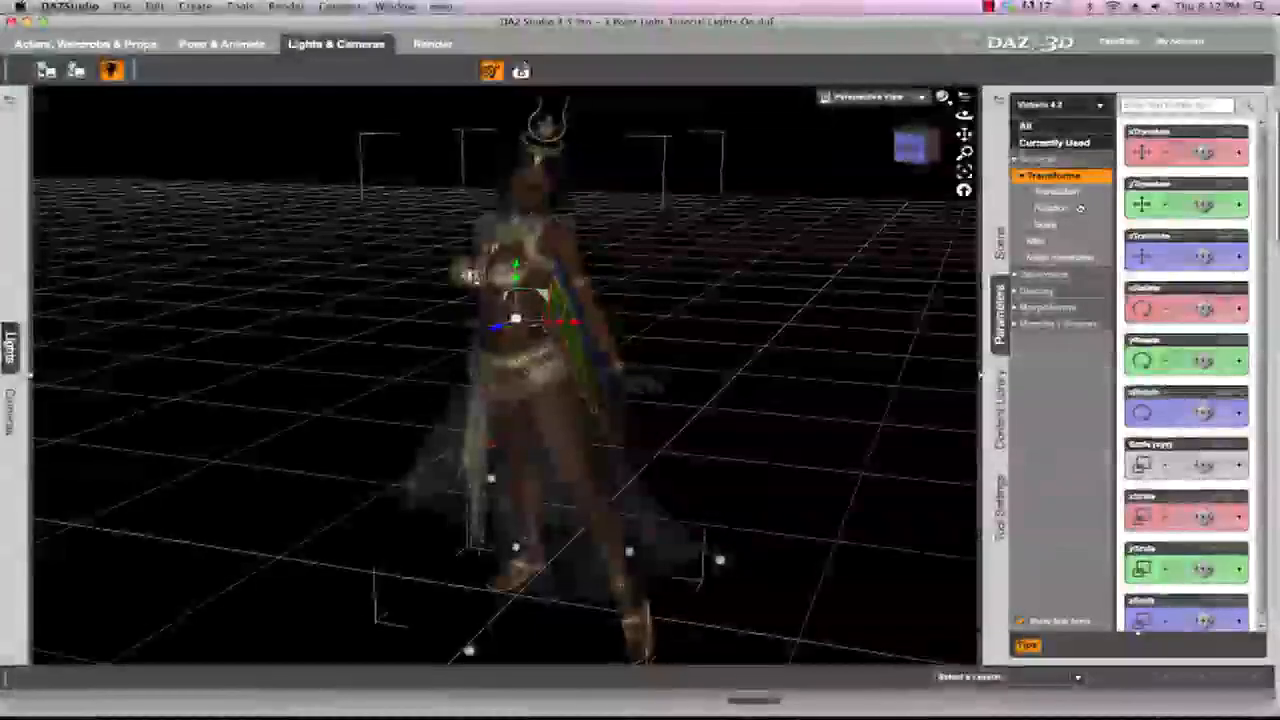
pyautogui.click(1003, 418)
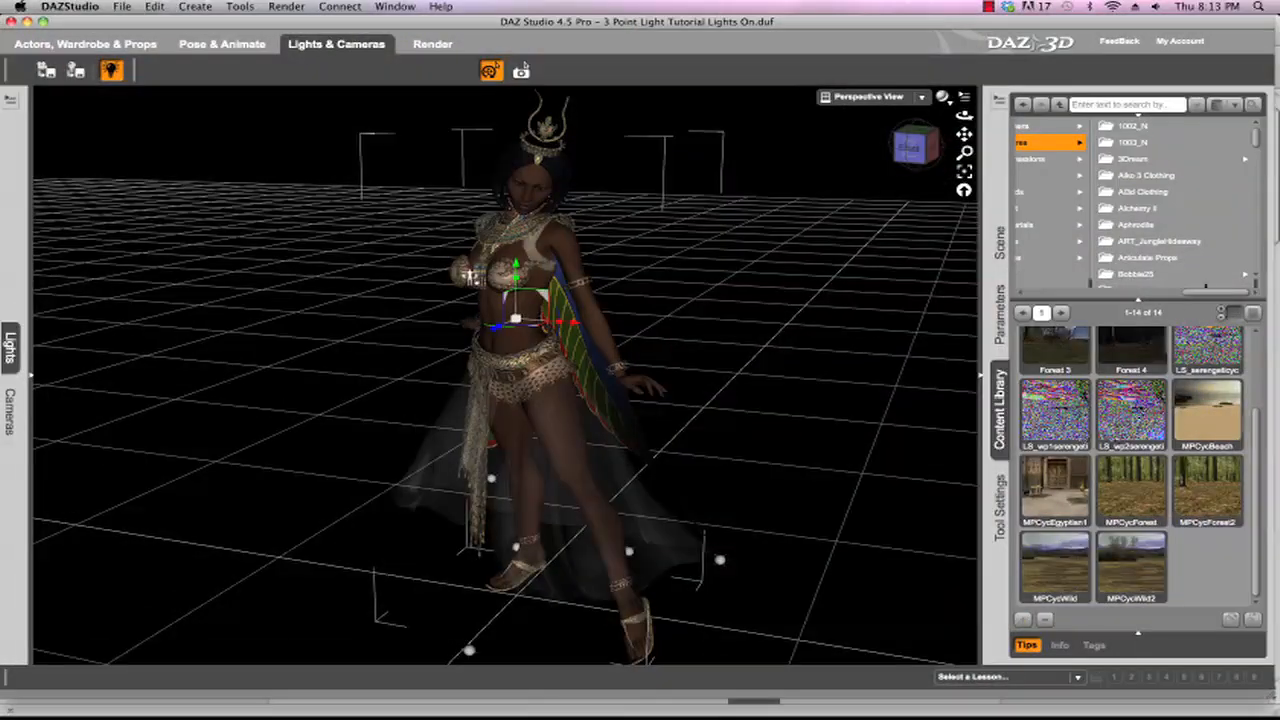
pyautogui.moveTo(1214, 296); pyautogui.dragTo(1047, 298)
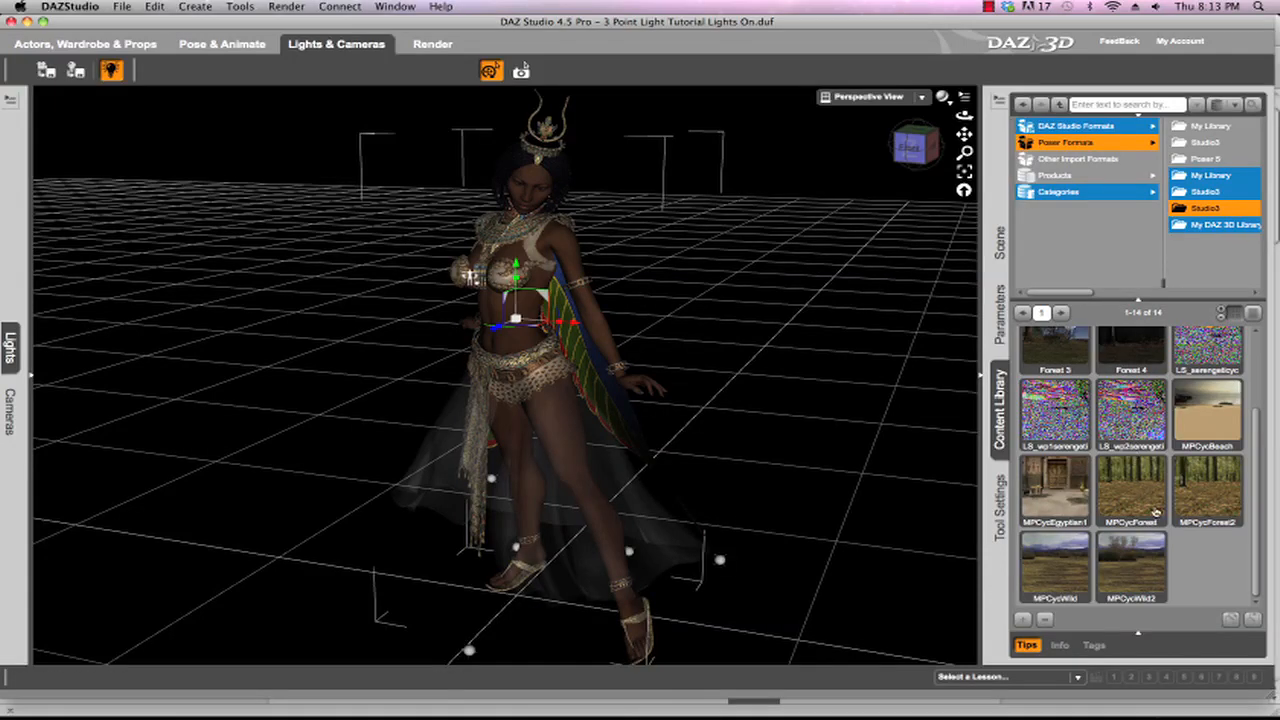
pyautogui.scroll(2, 1156, 512)
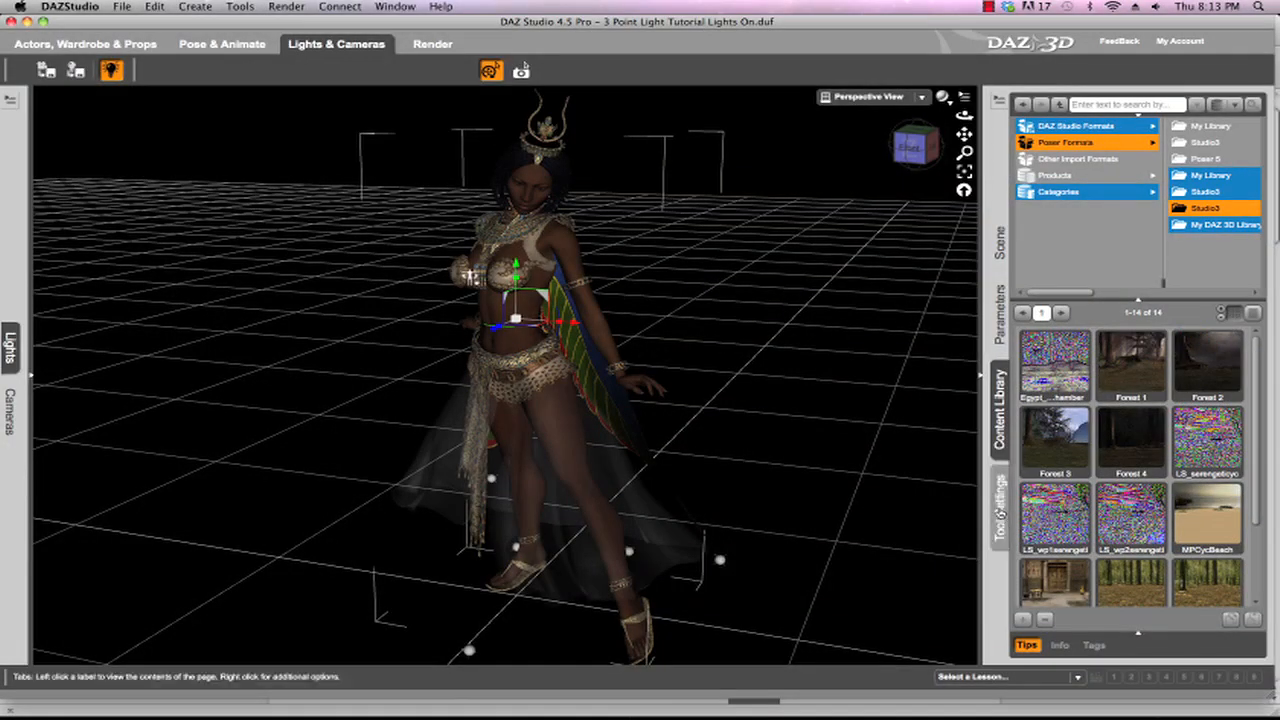
# Step: Examine the tool settings, lights editor, surface editor, PowerPose controls and render settings across the four activity workspaces
pyautogui.click(1001, 505)
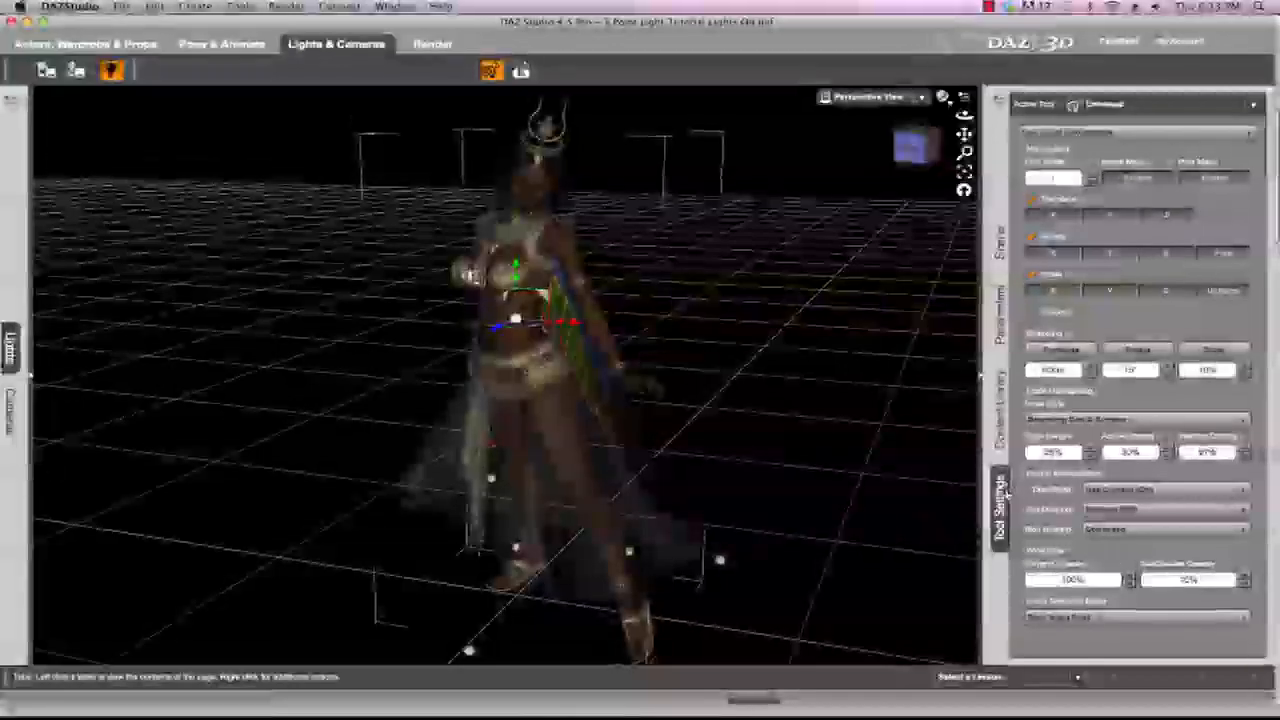
pyautogui.click(33, 373)
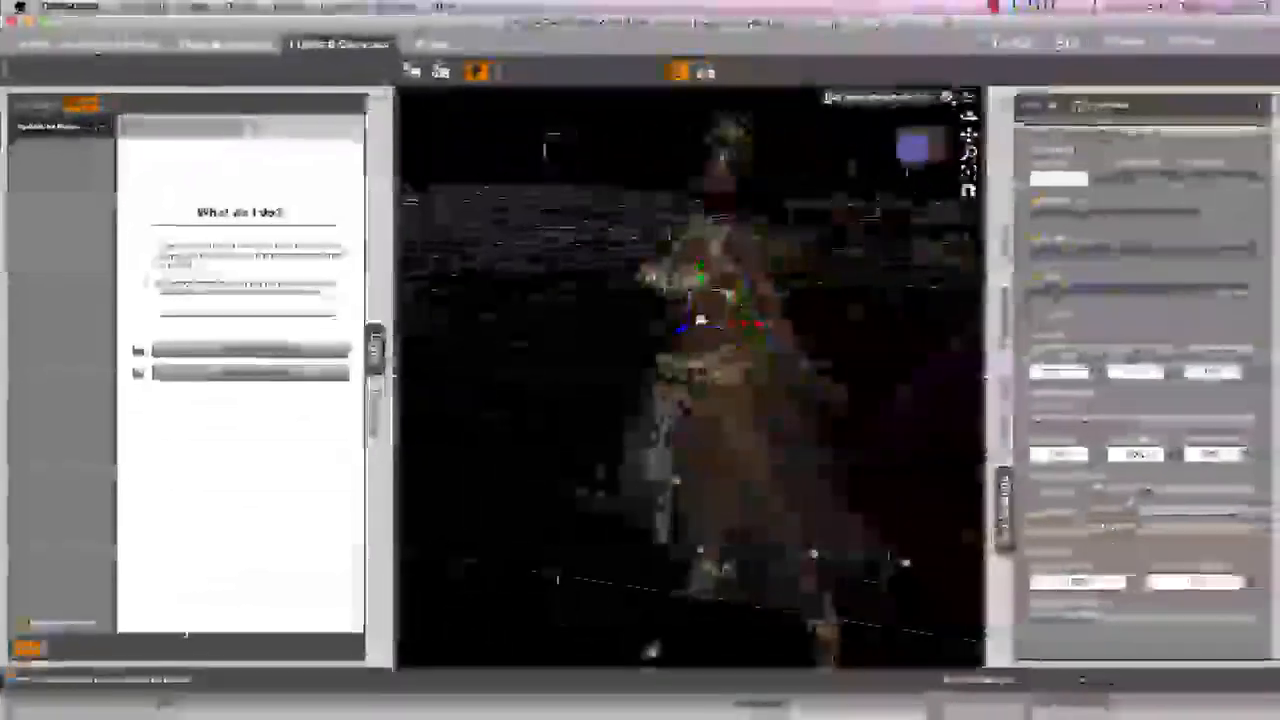
pyautogui.click(97, 46)
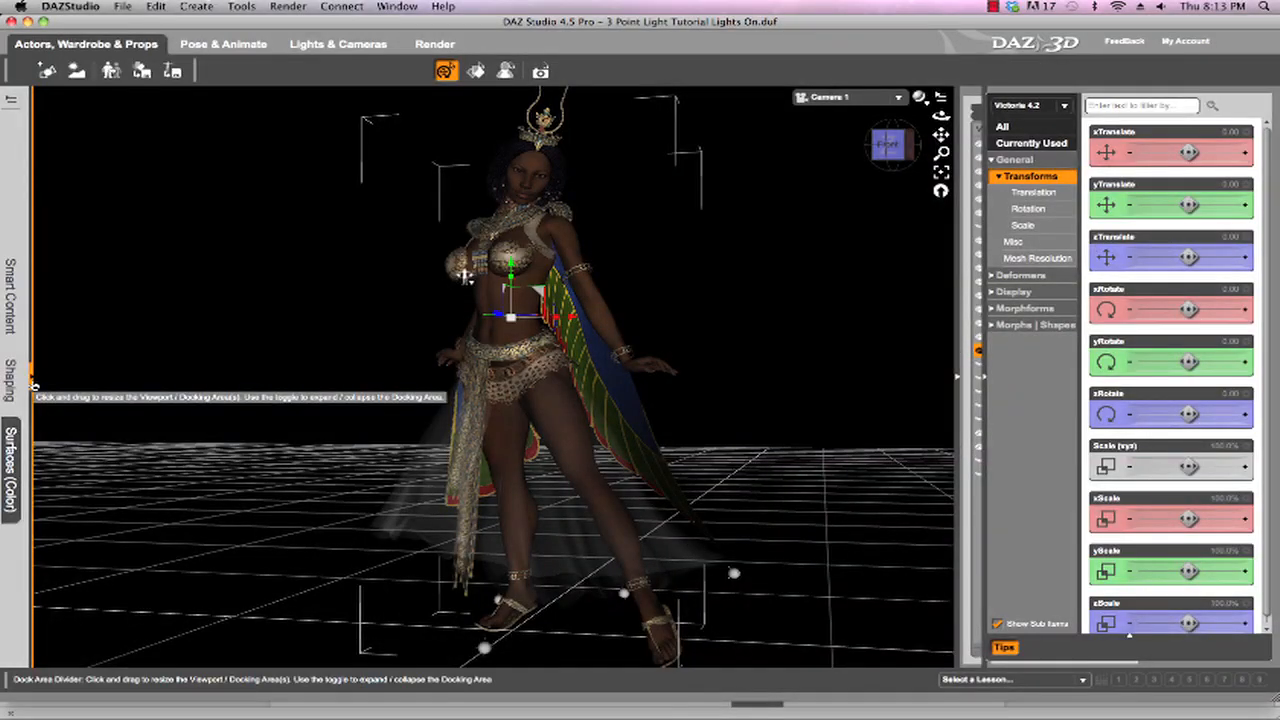
pyautogui.click(34, 384)
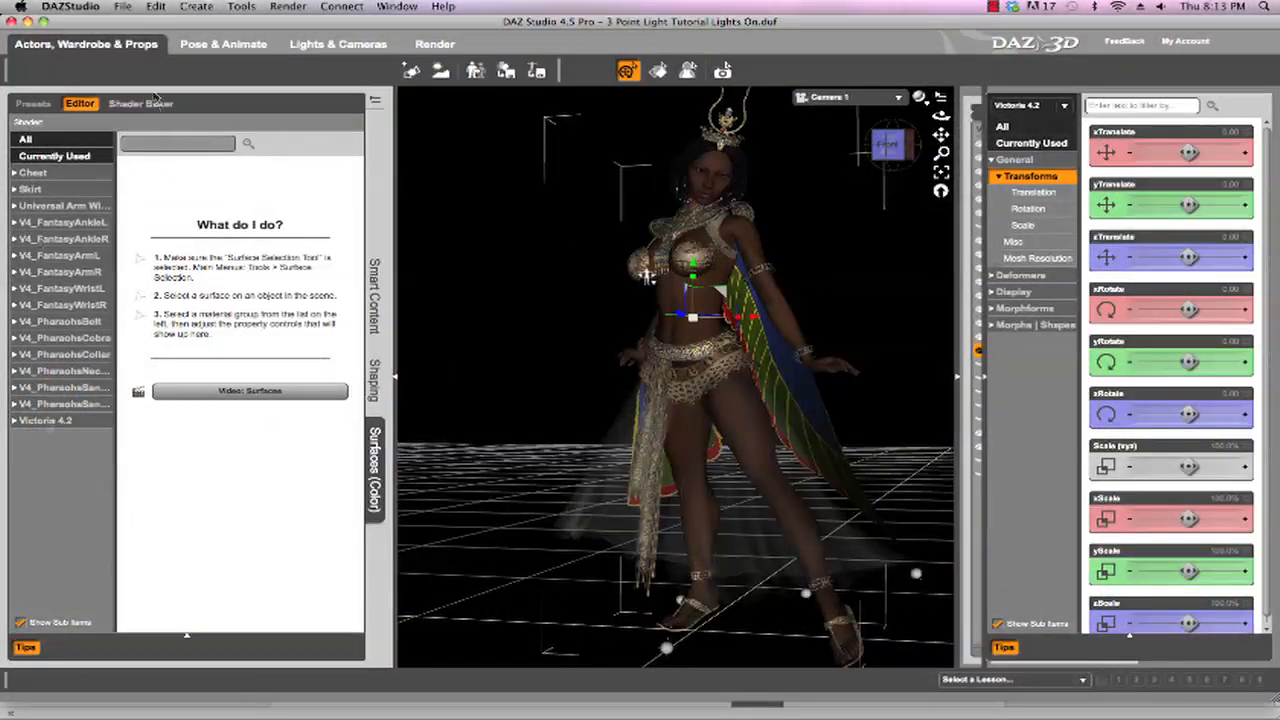
pyautogui.click(211, 49)
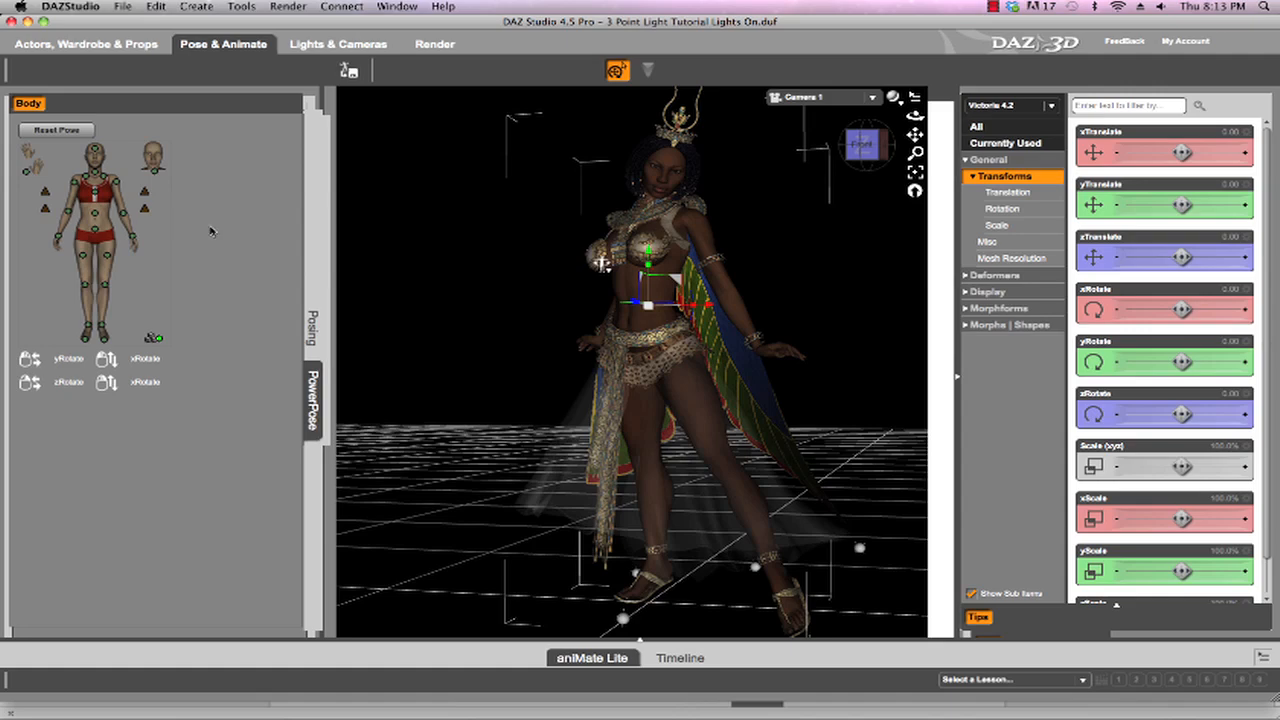
pyautogui.click(435, 45)
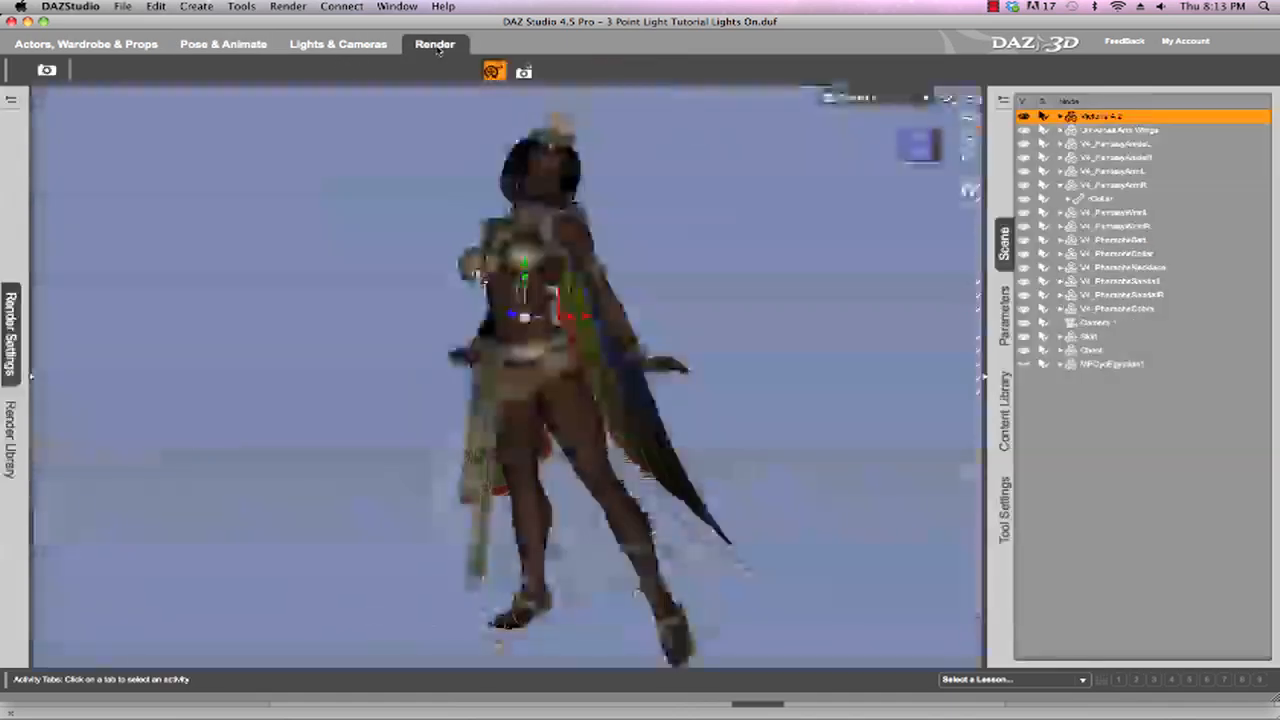
pyautogui.click(34, 368)
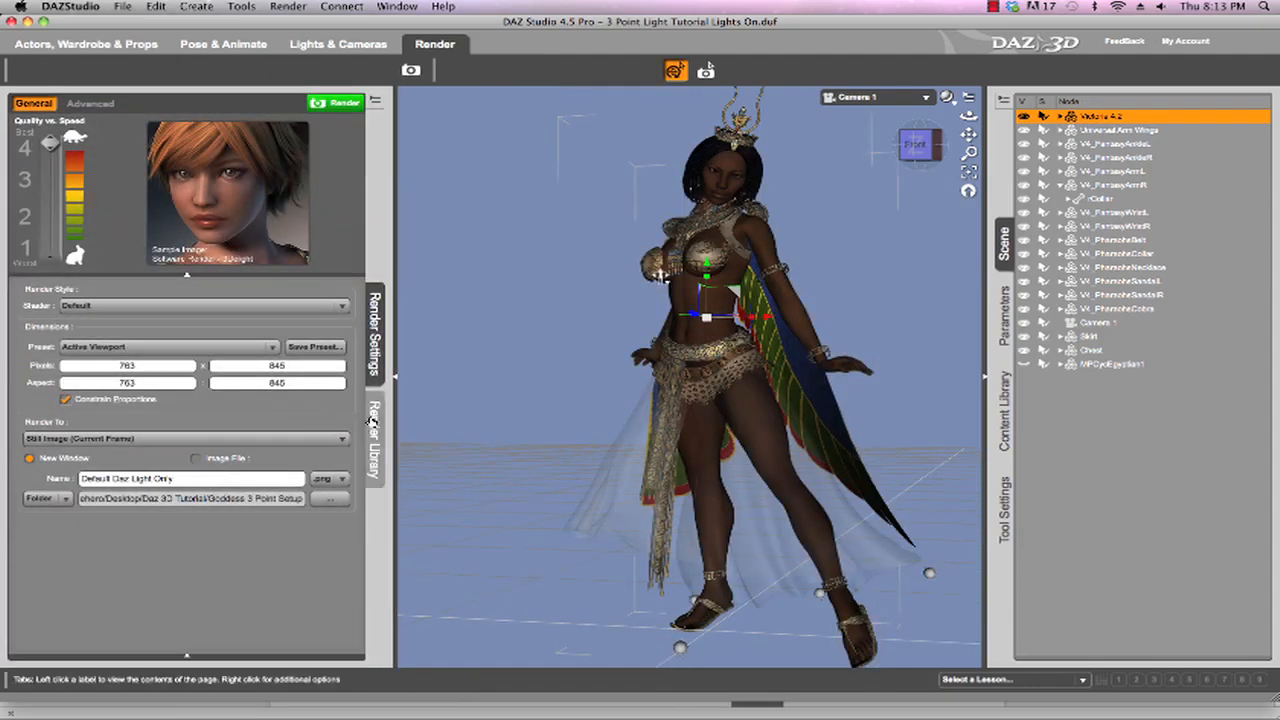
pyautogui.moveTo(397, 383); pyautogui.dragTo(33, 381)
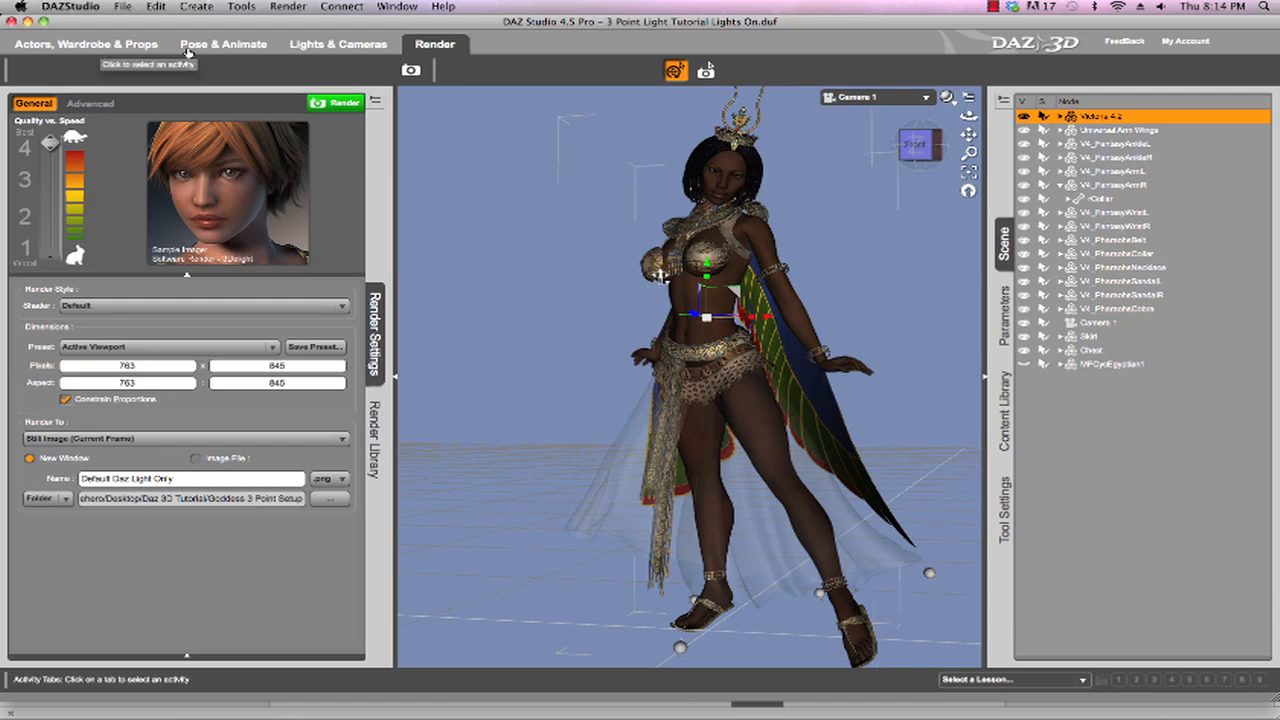
# Step: Return to the Lights & Cameras activity and rotate the Perspective View to face the figure from the front
pyautogui.click(325, 44)
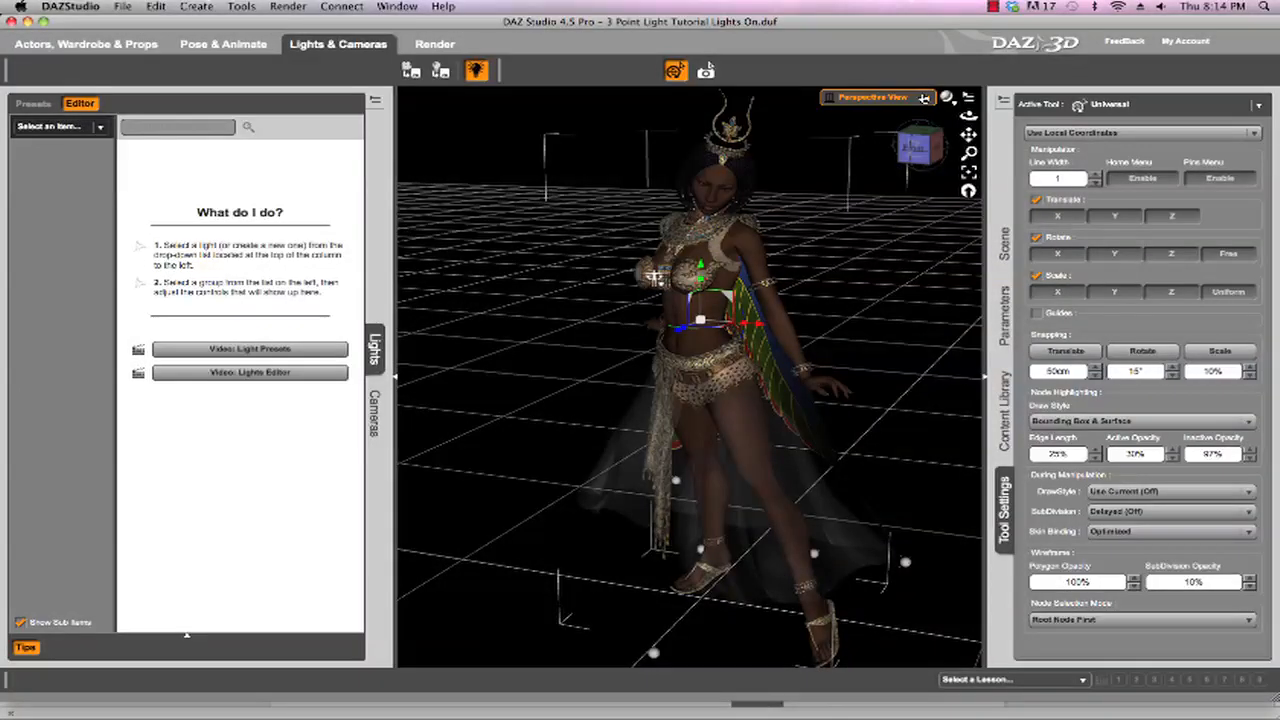
pyautogui.moveTo(914, 152); pyautogui.dragTo(915, 127)
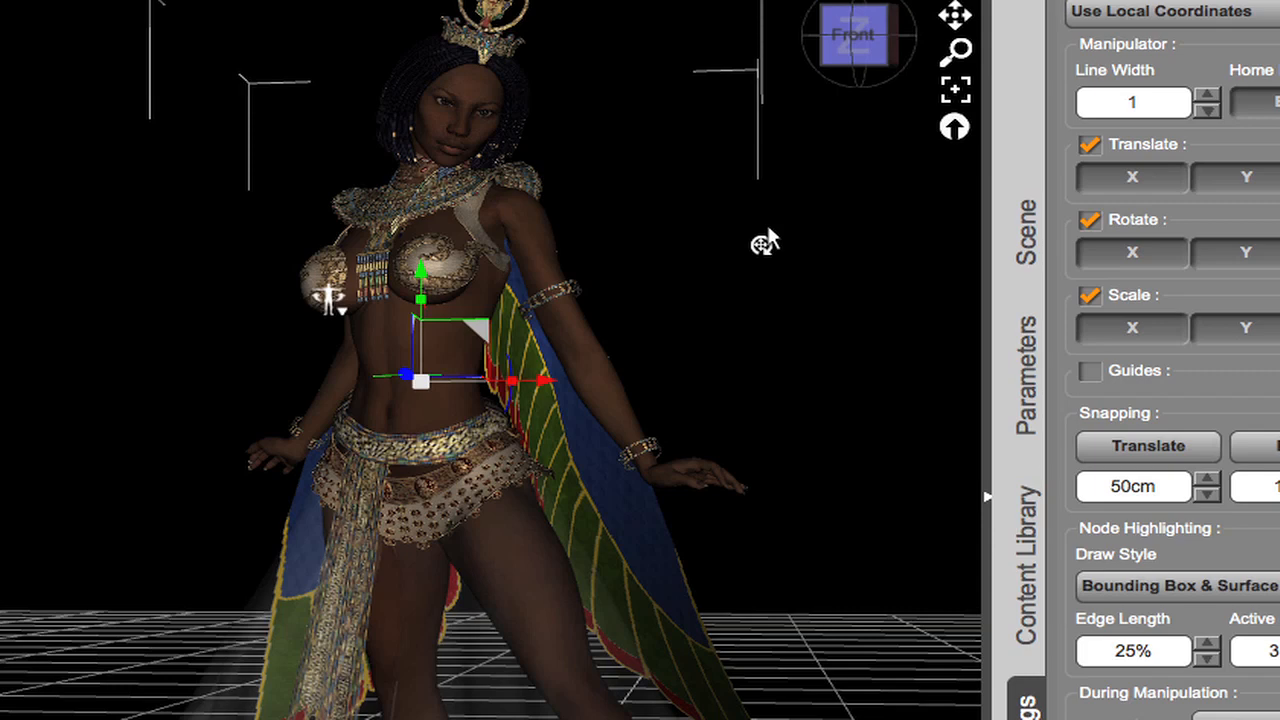
# Step: Switch to Photoshop and bring up the Lighting Tutorial Comparison.psd image with the default-light render
pyautogui.press('super+Tab')
pyautogui.press('super+Tab')
pyautogui.press('super+Tab')
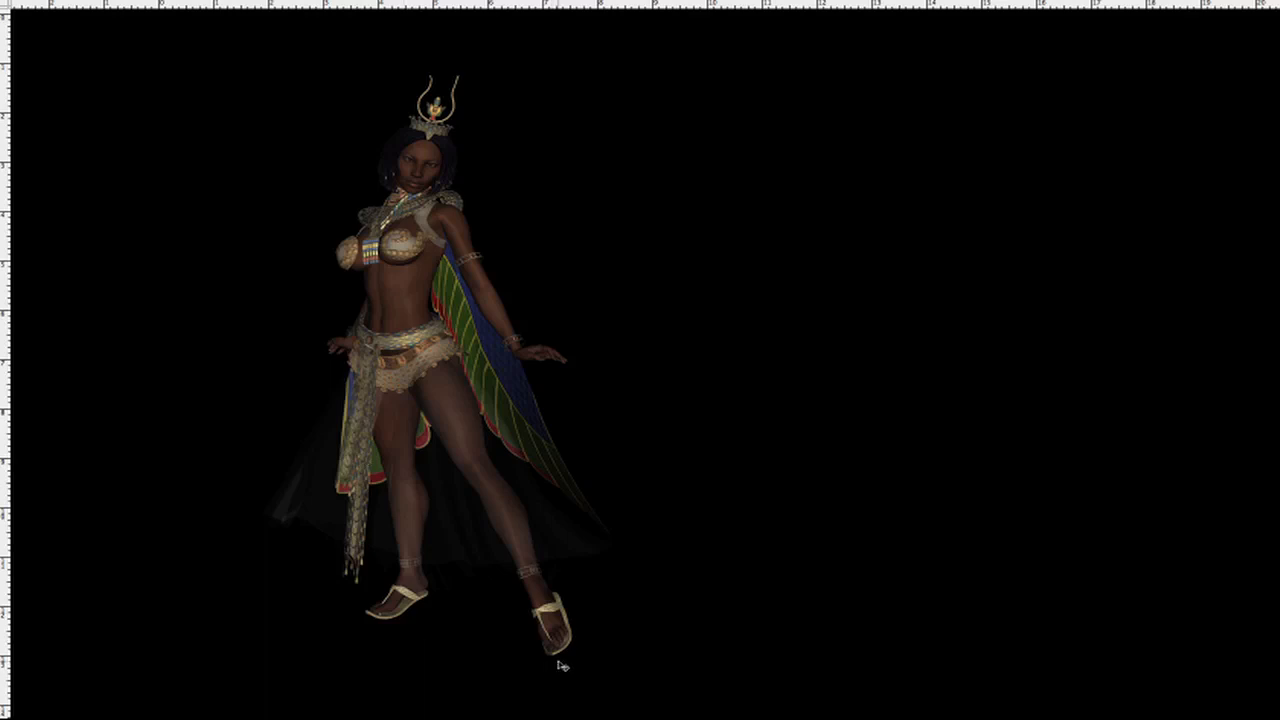
pyautogui.press('super+Tab')
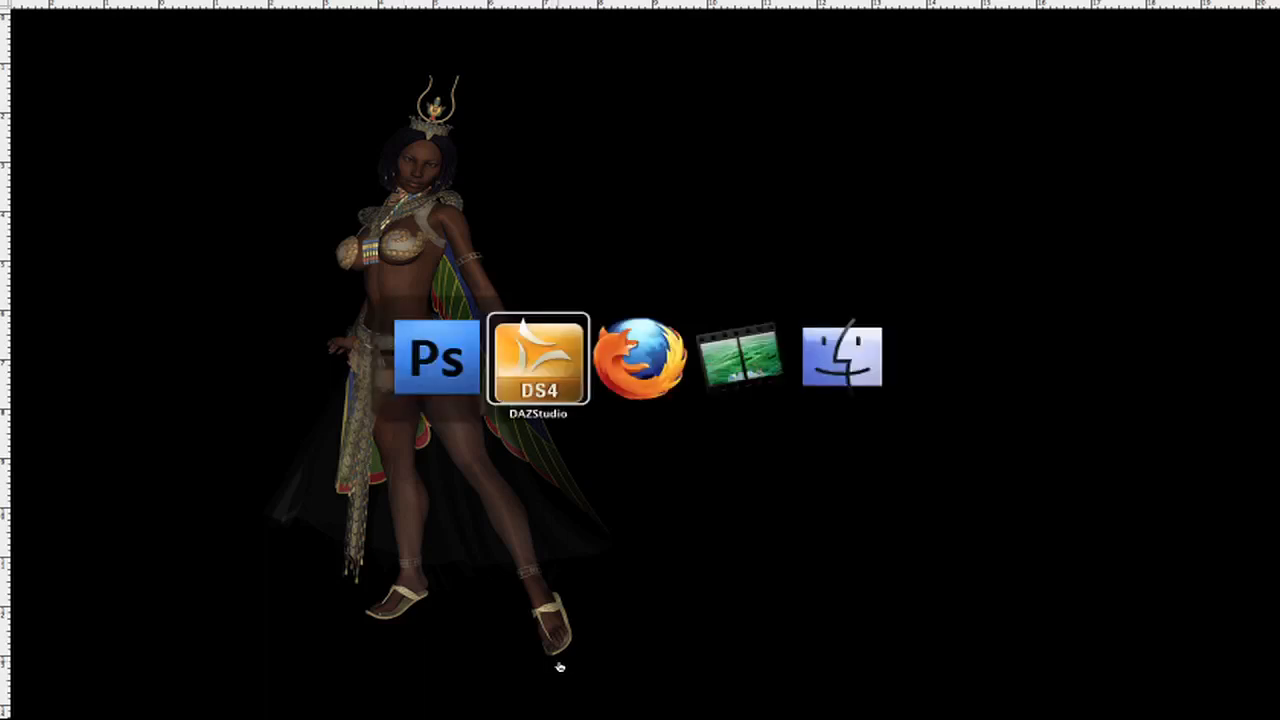
pyautogui.press('super+Tab')
pyautogui.press('super+Tab')
pyautogui.press('super+Tab')
pyautogui.press('super+Tab')
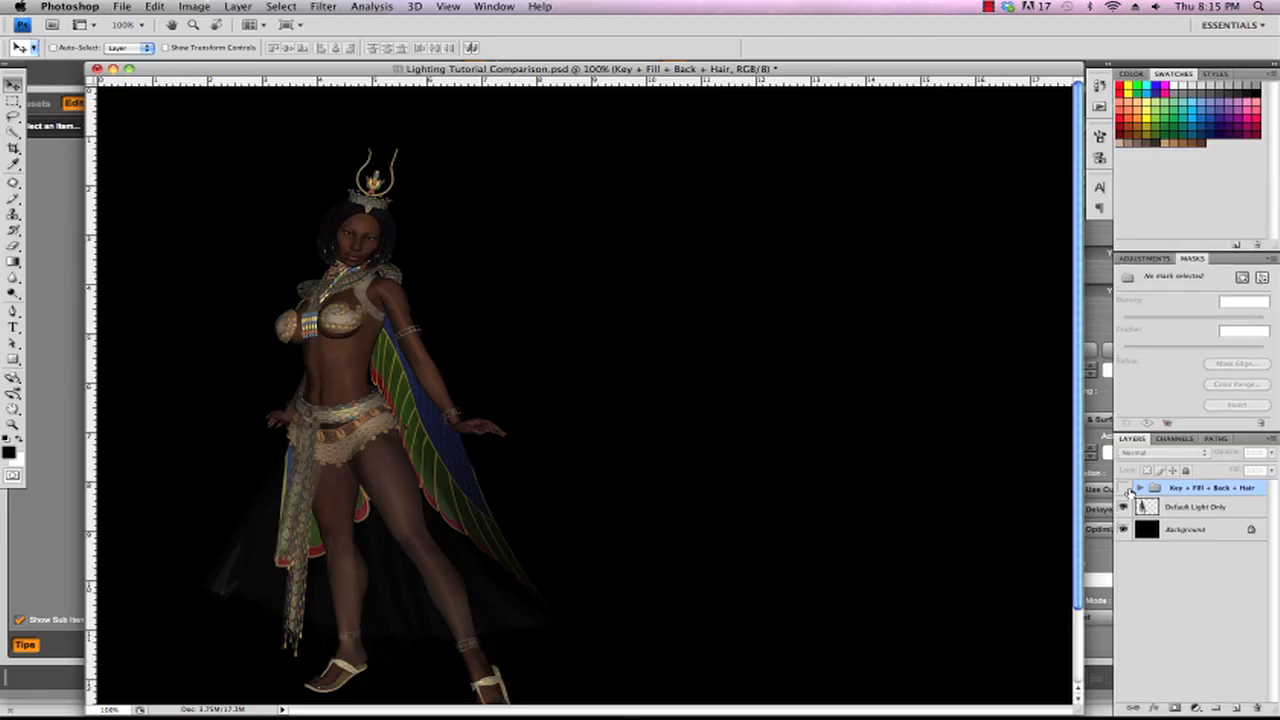
# Step: Show the Key + Fill + Back + Hair layer group and compare its render with the Default Light Only render
pyautogui.click(1124, 488)
pyautogui.scroll(-2, 950, 518)
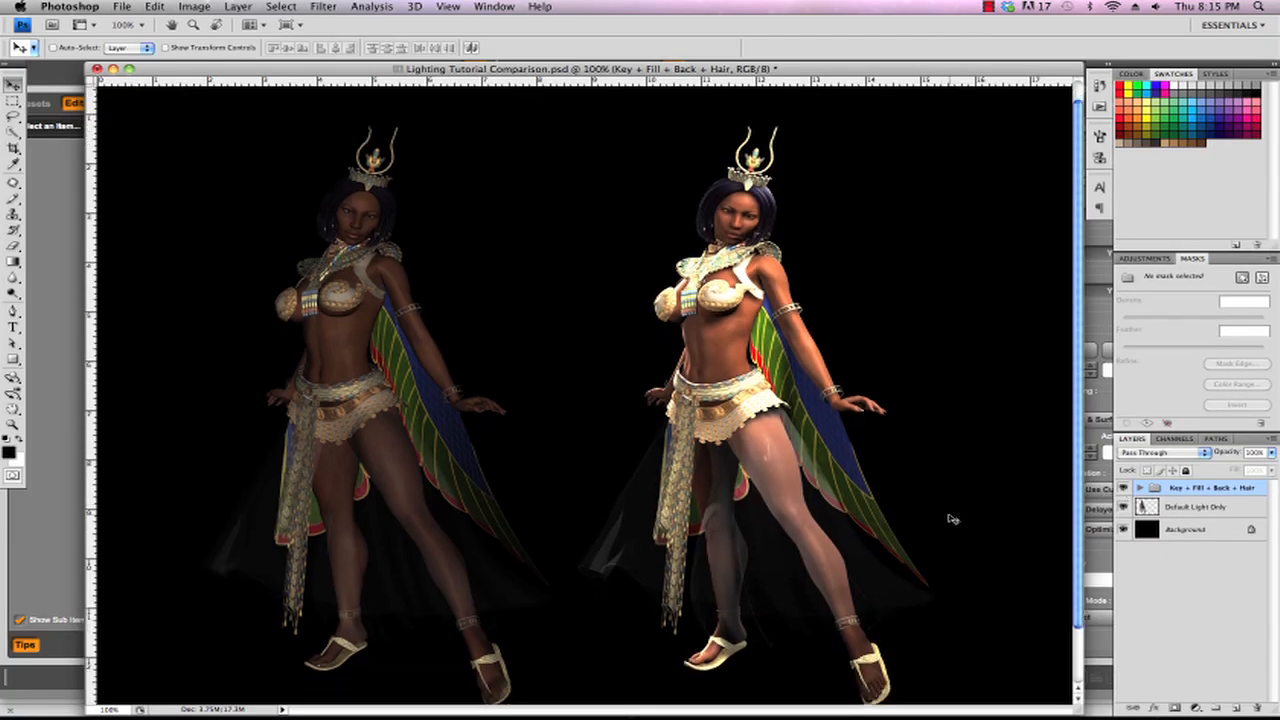
pyautogui.scroll(-1, 952, 518)
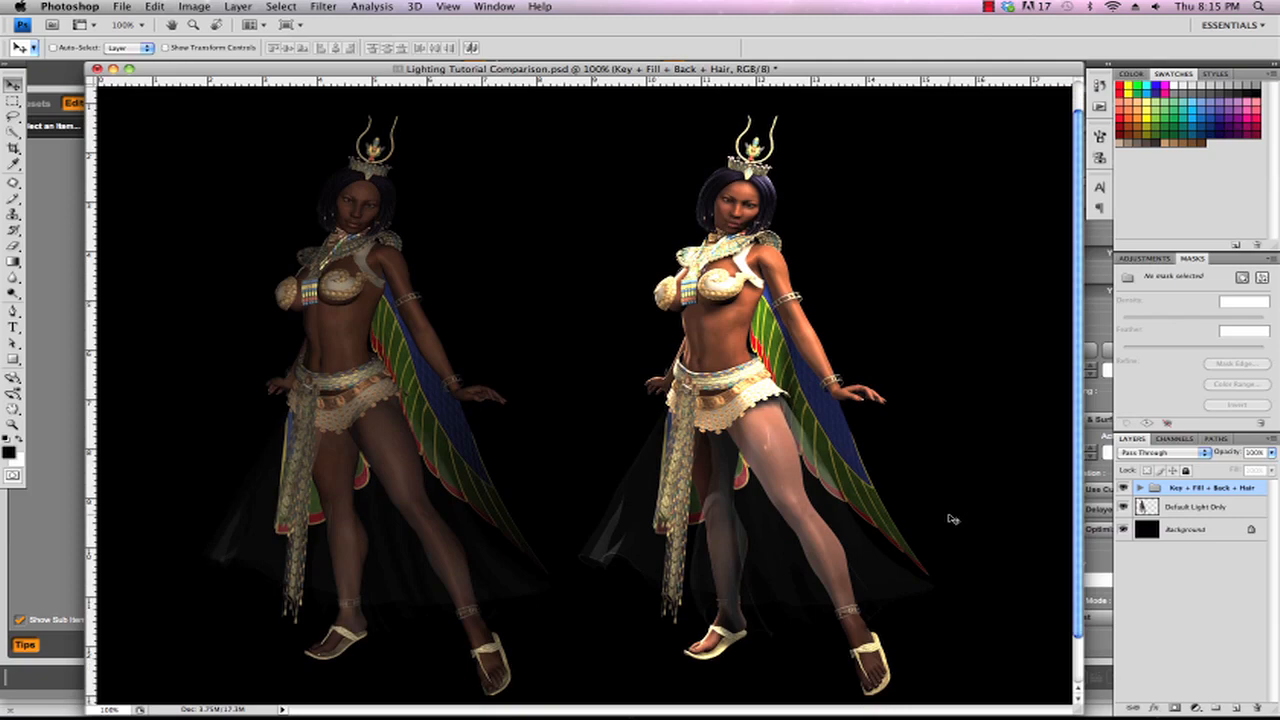
pyautogui.press('f')
pyautogui.press('f')
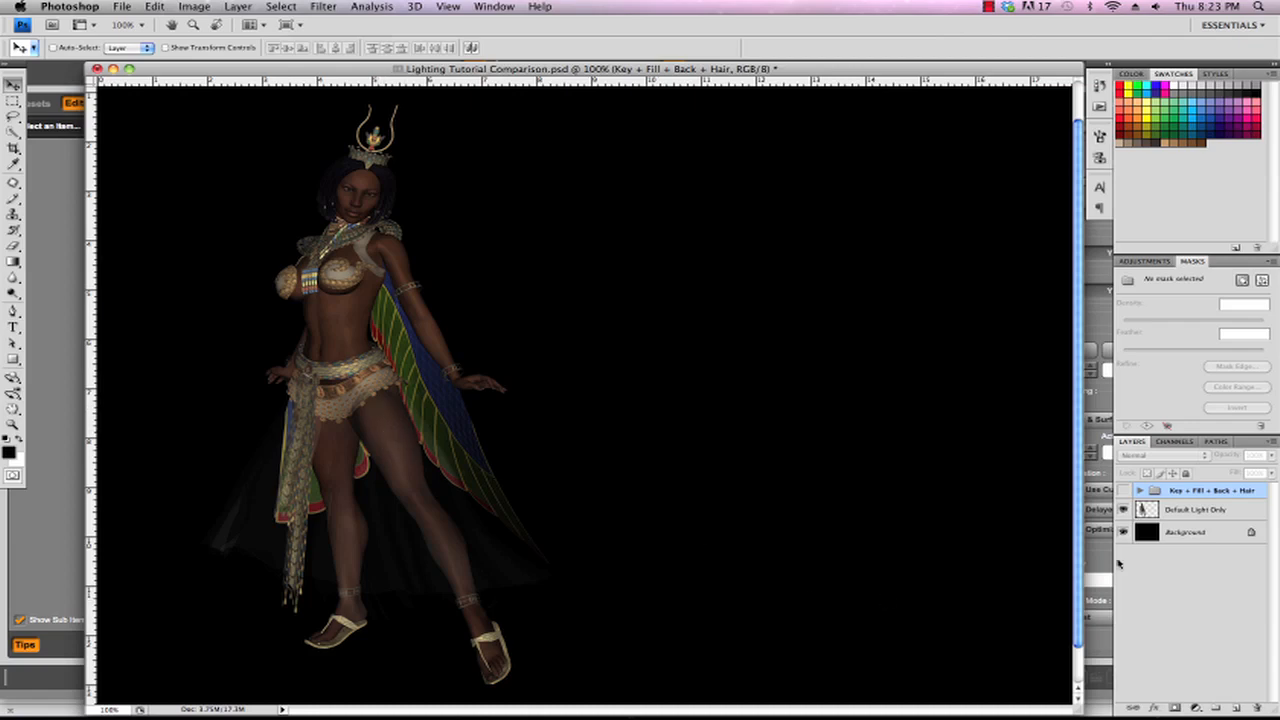
pyautogui.click(1124, 490)
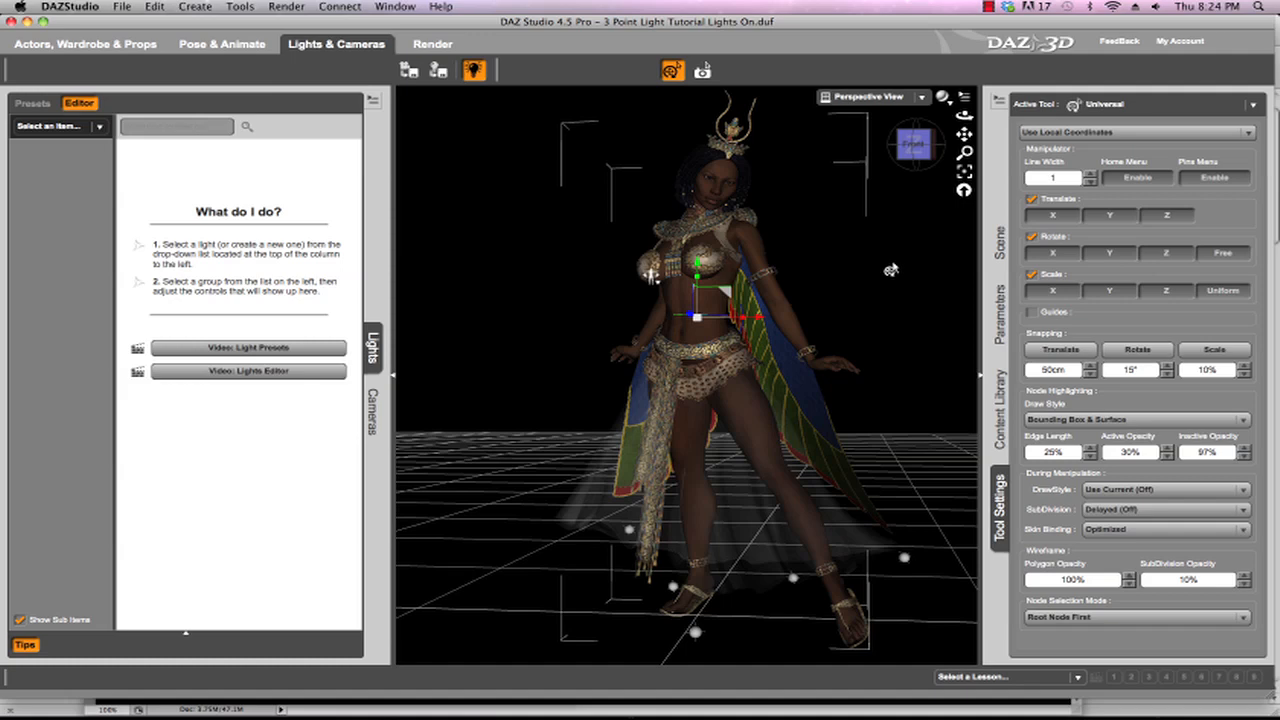
# Step: Examine the three-point light settings and top-view placement diagrams in Photoshop, and return to DAZ Studio
pyautogui.press('super+Tab')
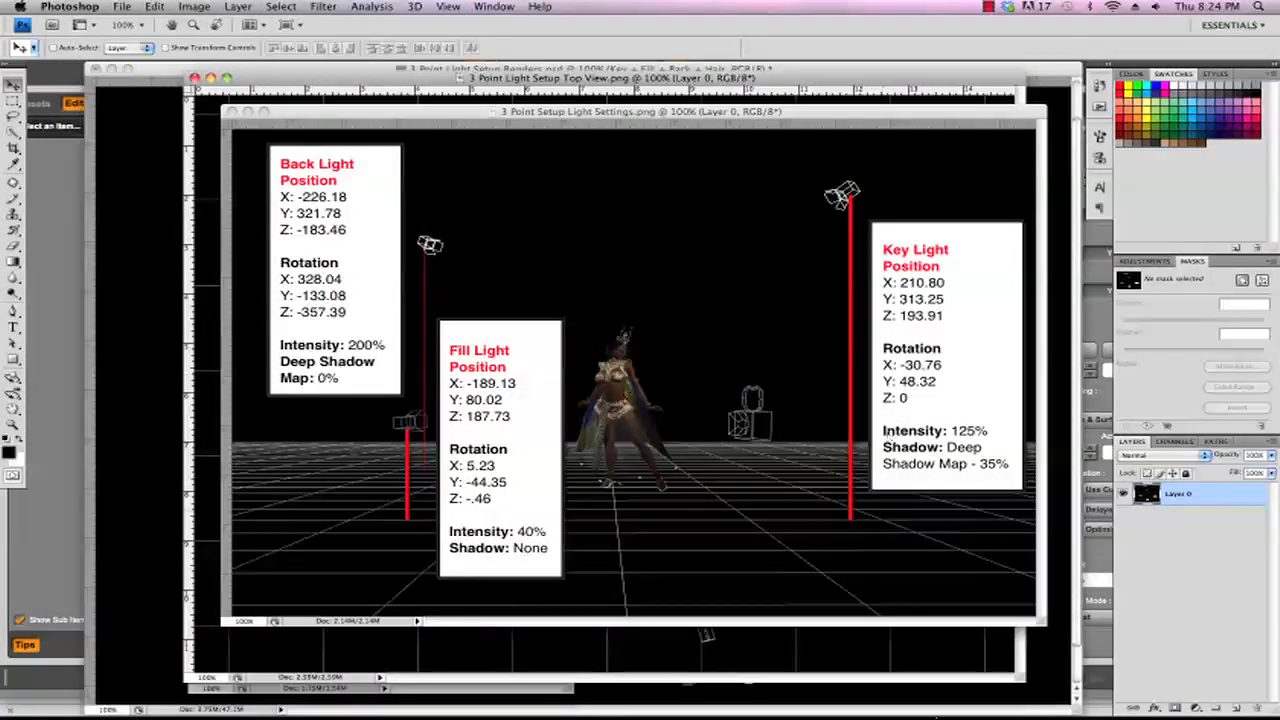
pyautogui.click(884, 650)
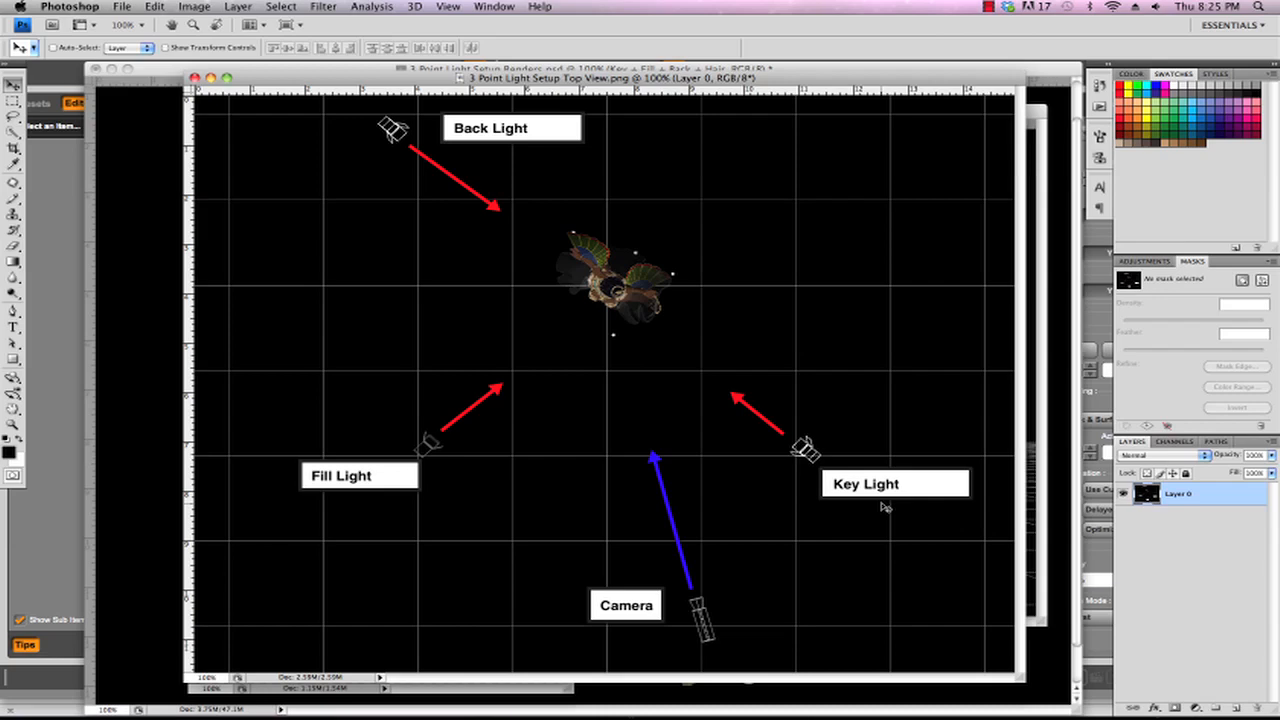
pyautogui.press('super+Tab')
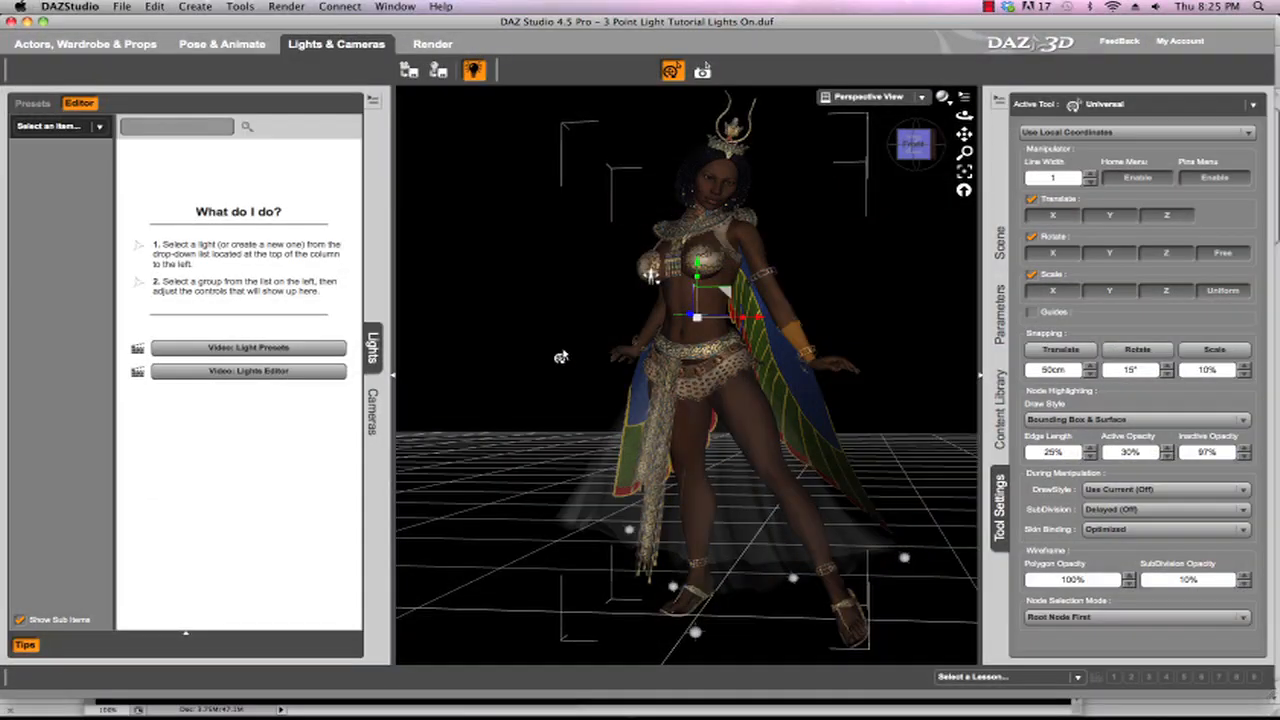
# Step: Collapse both side docks and create a spotlight named Key Light with the default settings applied
pyautogui.click(392, 380)
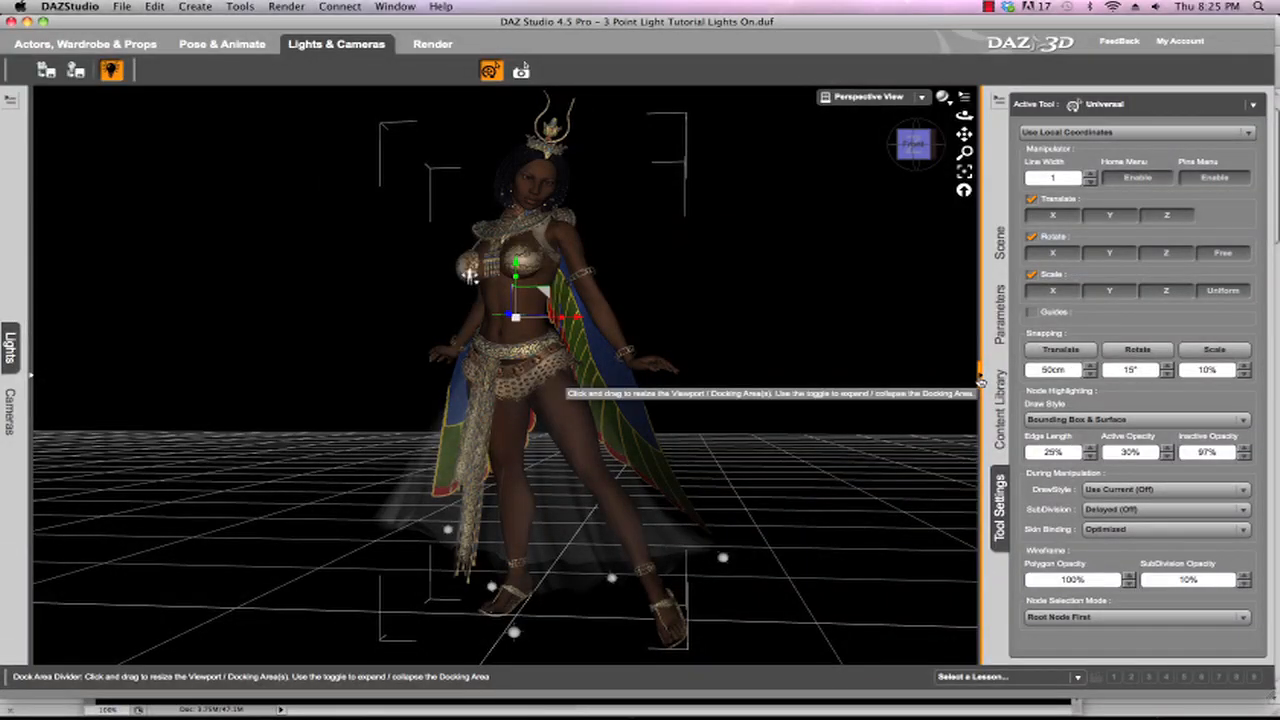
pyautogui.click(981, 380)
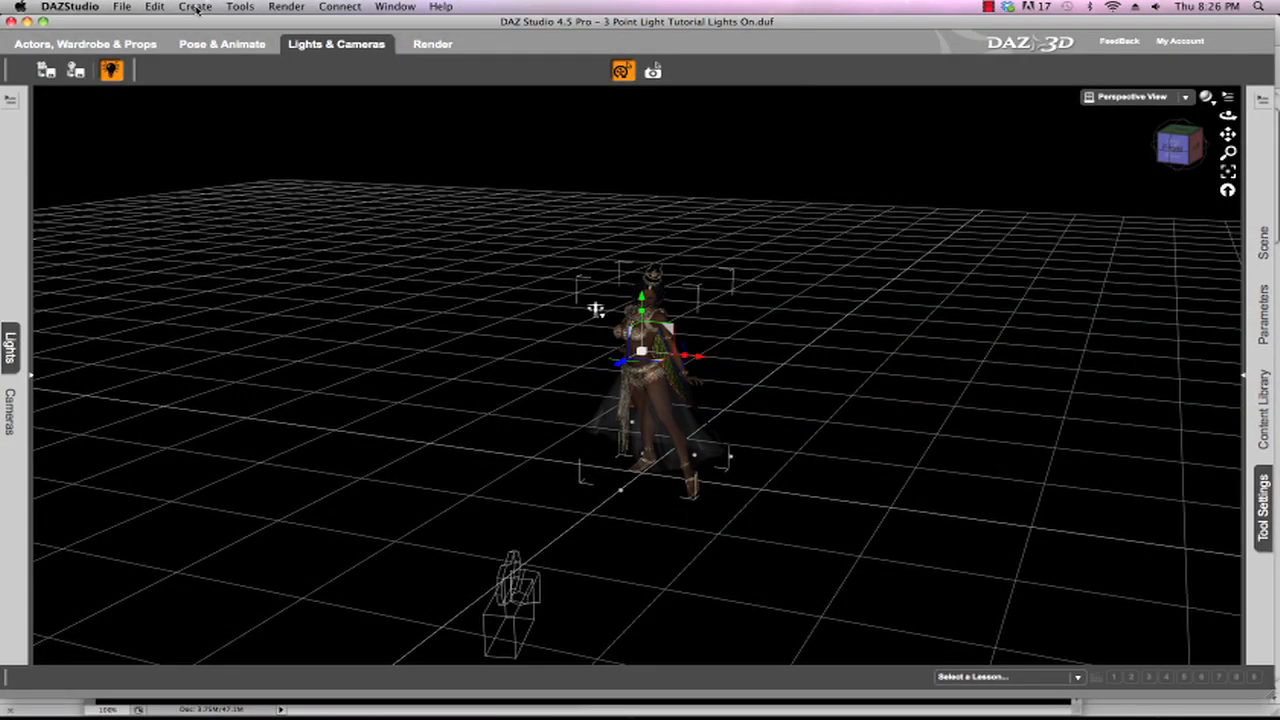
pyautogui.click(195, 7)
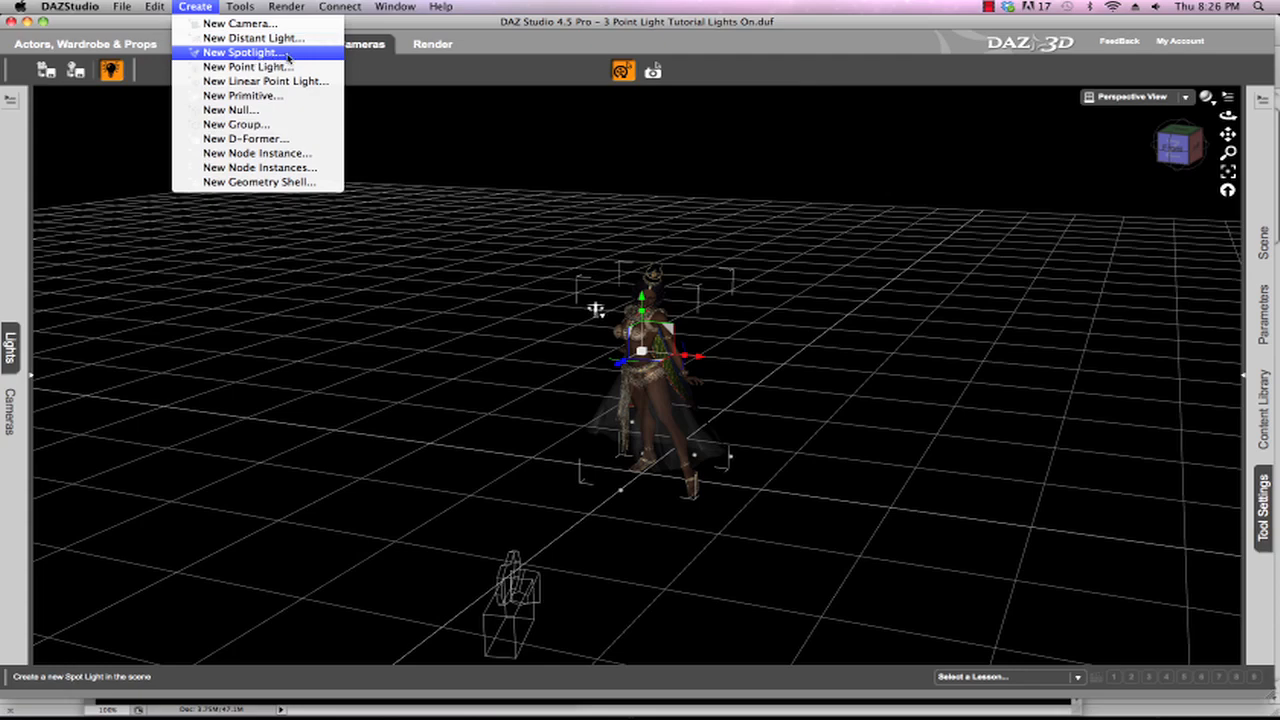
pyautogui.click(245, 52)
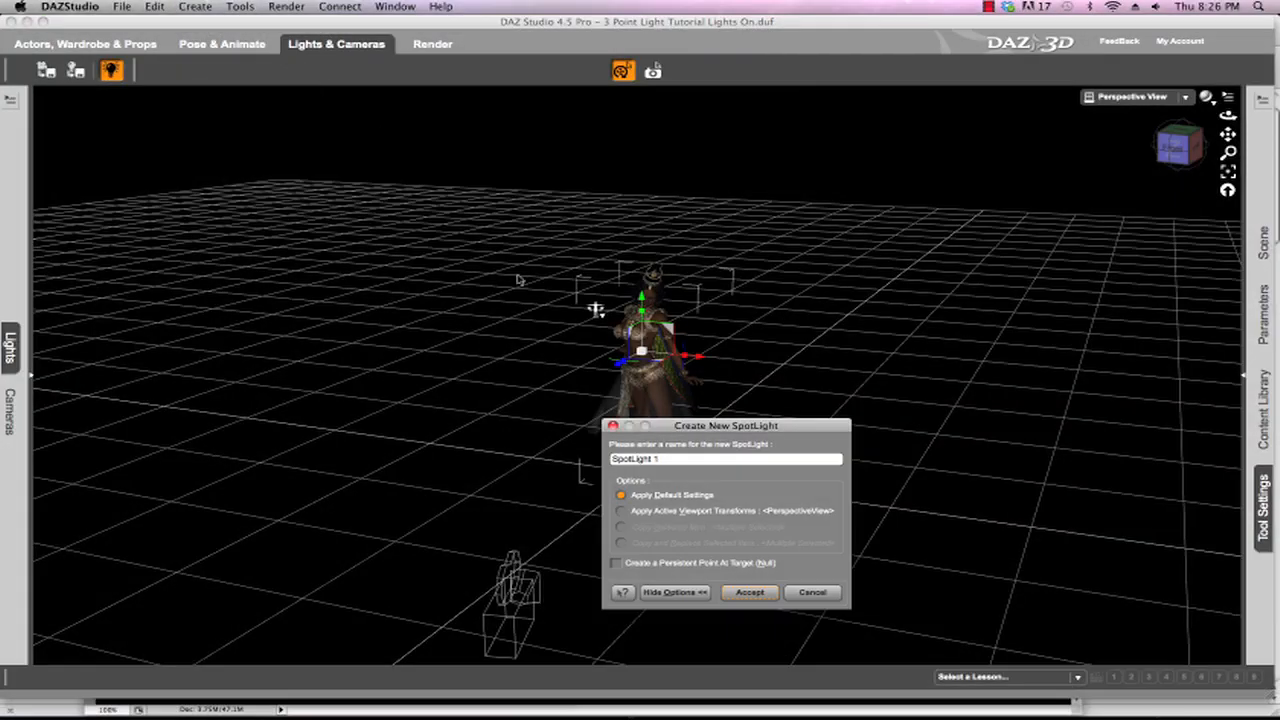
pyautogui.moveTo(726, 425); pyautogui.dragTo(713, 191)
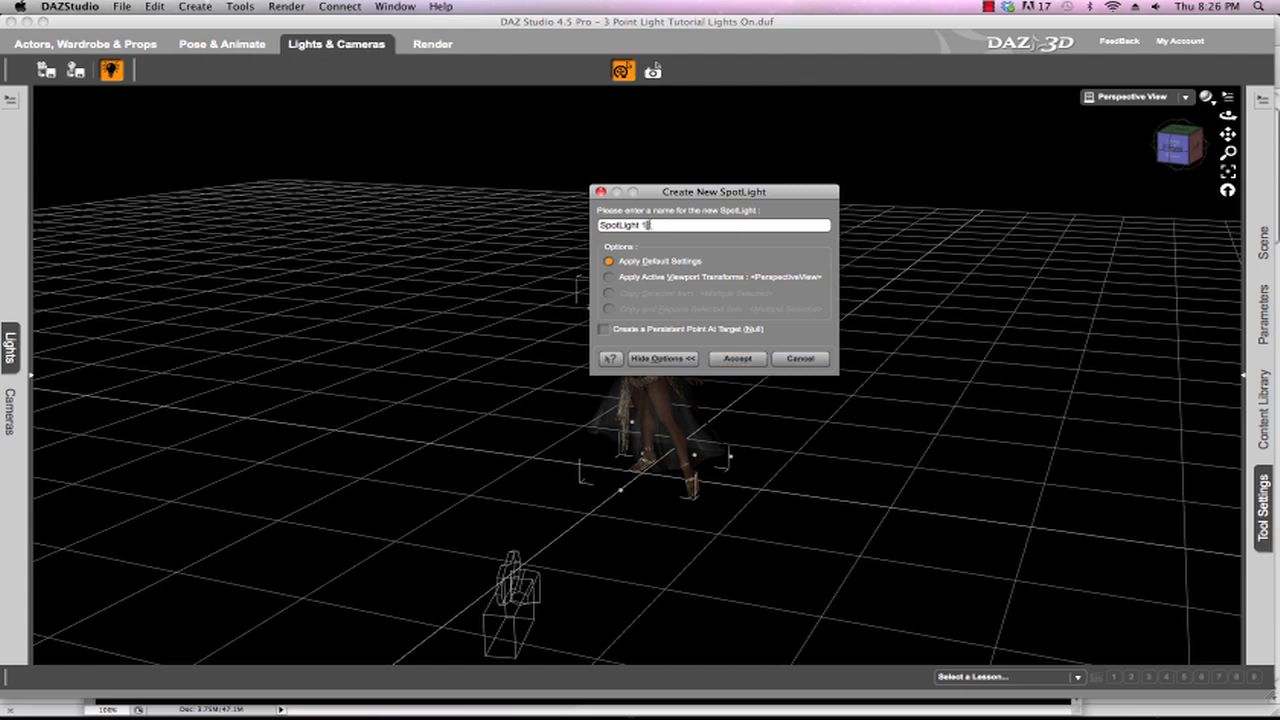
pyautogui.moveTo(648, 225); pyautogui.dragTo(599, 225)
pyautogui.write('Key Light')
pyautogui.click(738, 358)
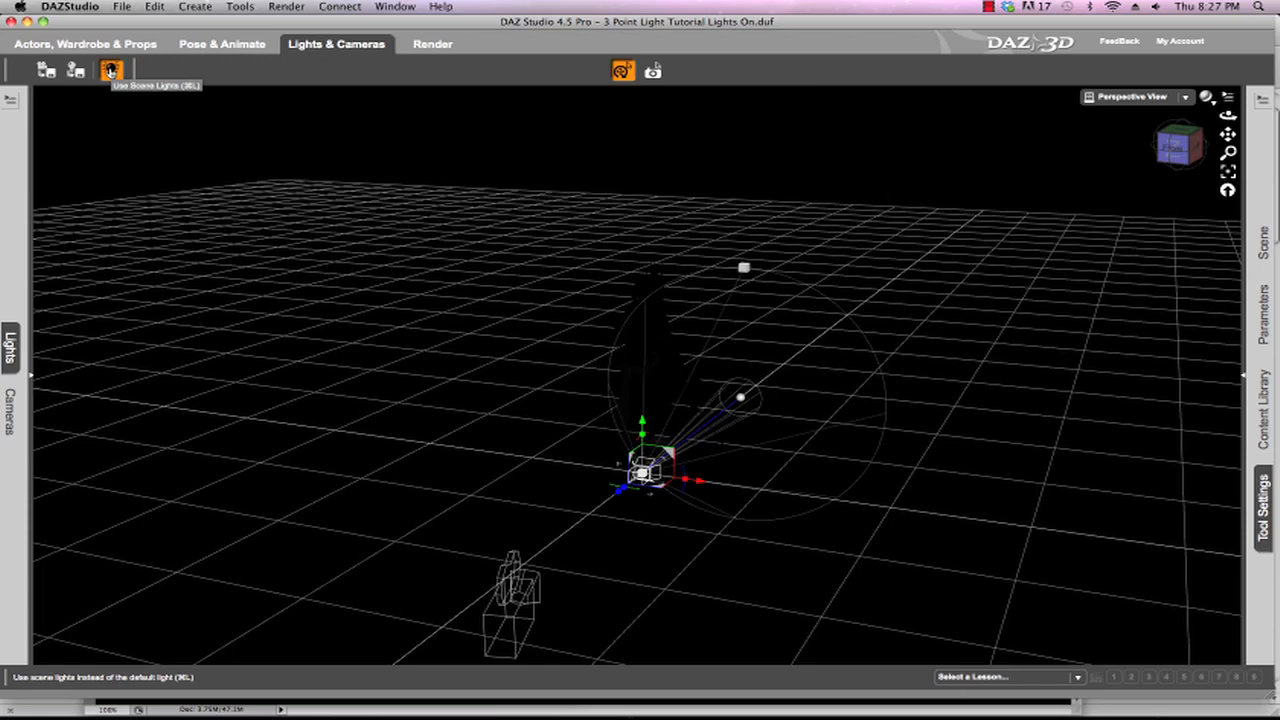
# Step: Turn off Use Scene Lights so the viewport shows the figure with the default light
pyautogui.click(111, 70)
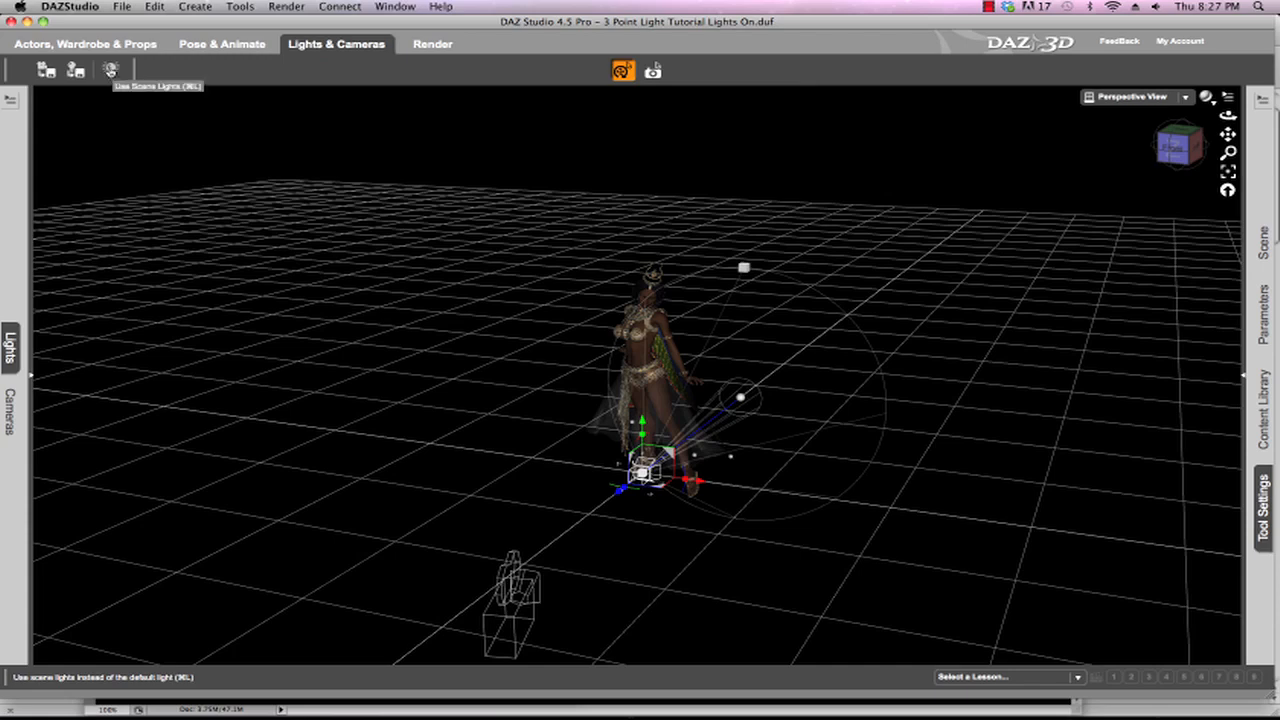
pyautogui.click(111, 70)
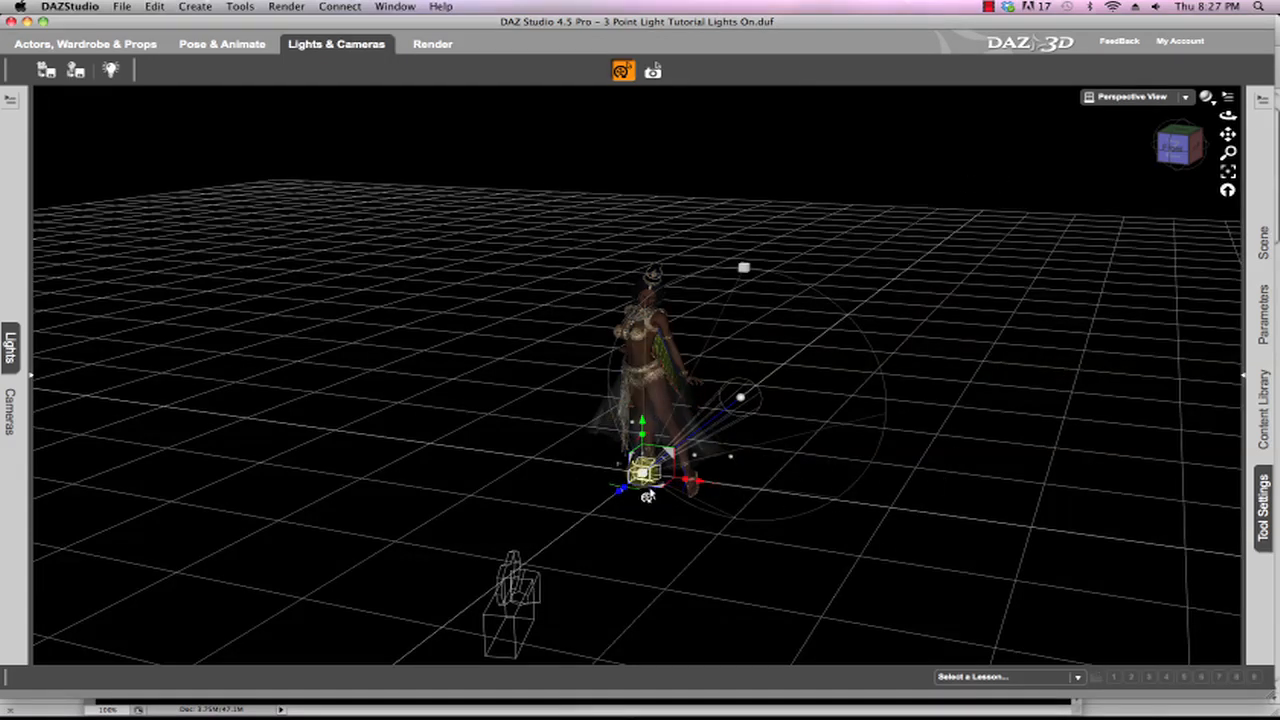
# Step: Try to move the key light forward and up and rotate it with its viewport manipulator handles
pyautogui.scroll(-1, 648, 495)
pyautogui.scroll(2, 650, 492)
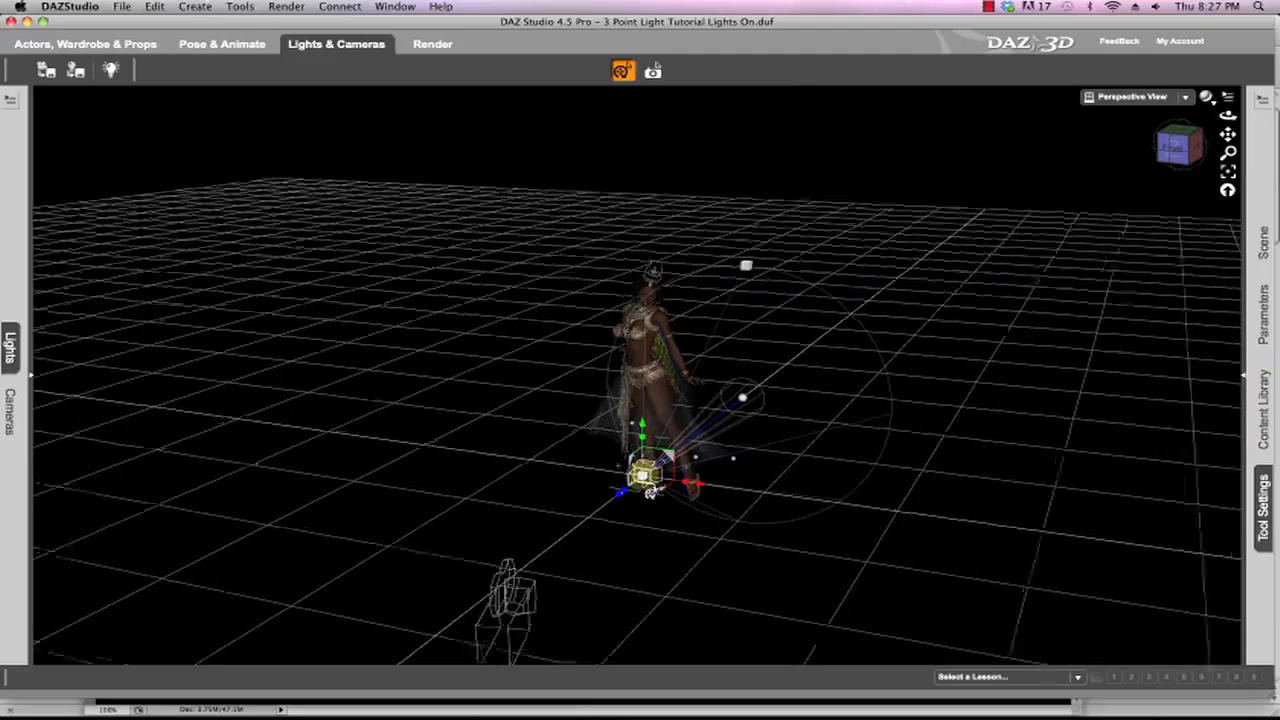
pyautogui.scroll(2, 664, 507)
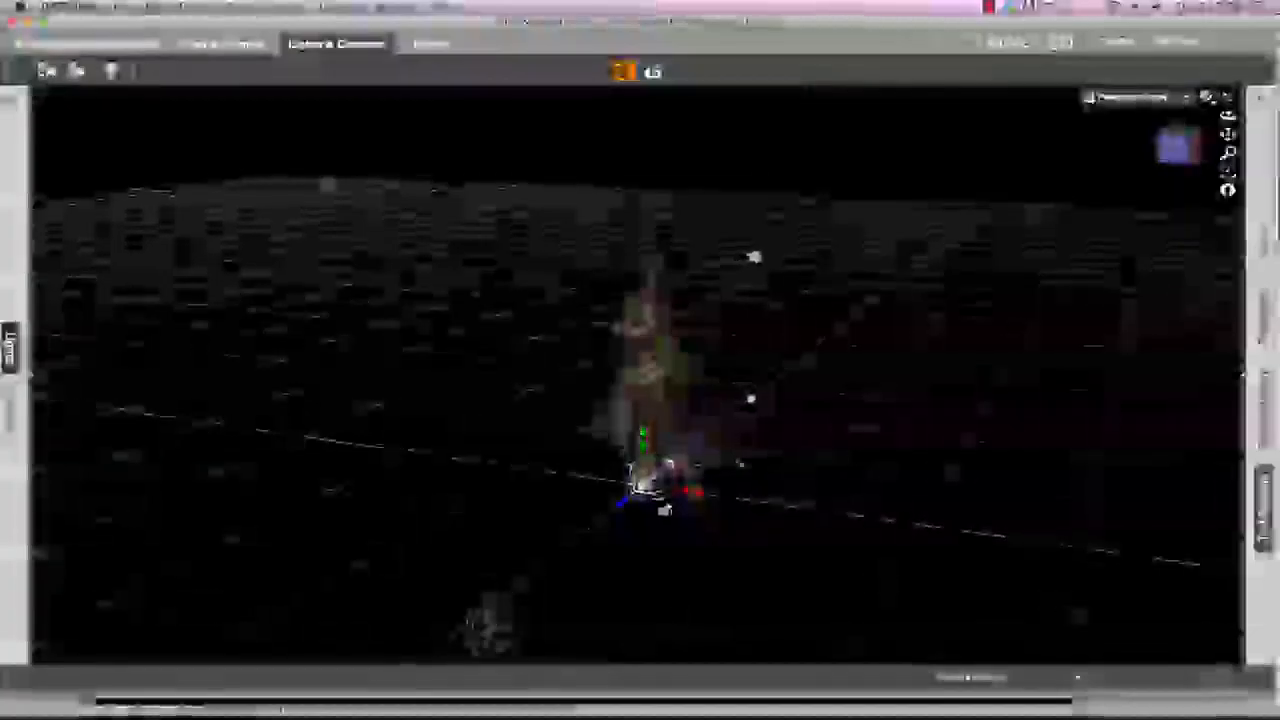
pyautogui.scroll(3, 664, 510)
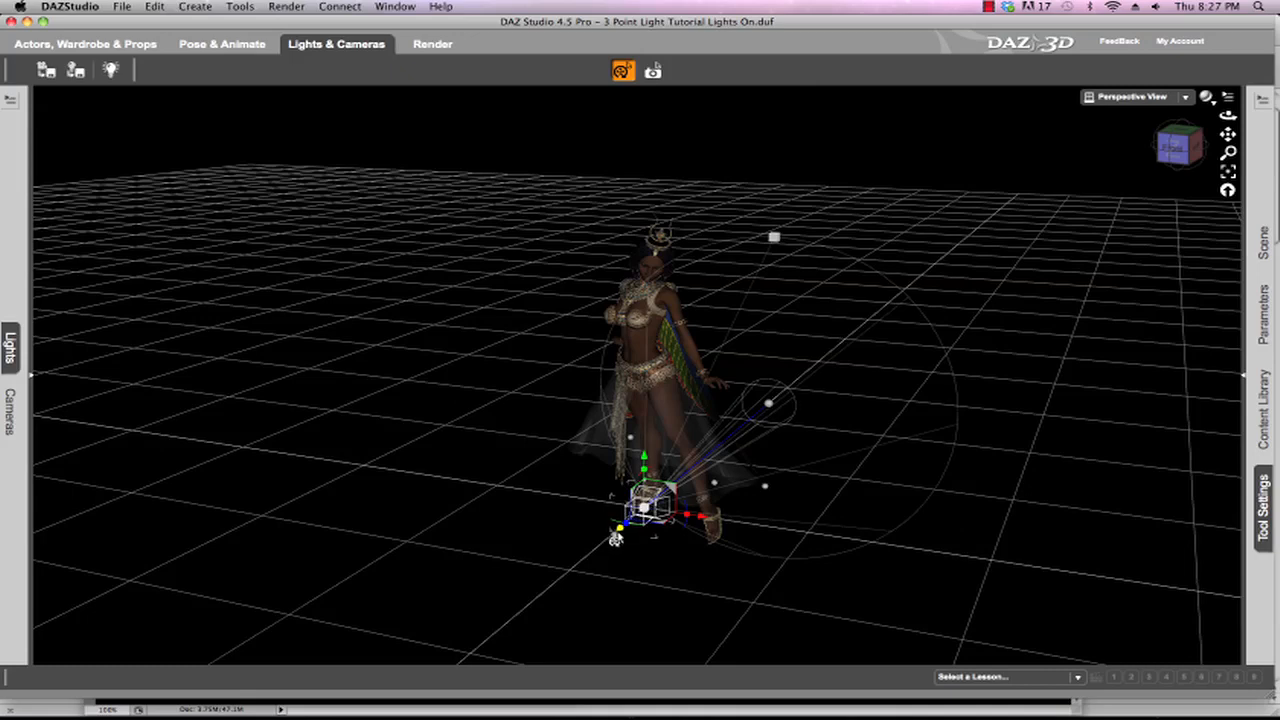
pyautogui.moveTo(616, 538); pyautogui.dragTo(533, 594)
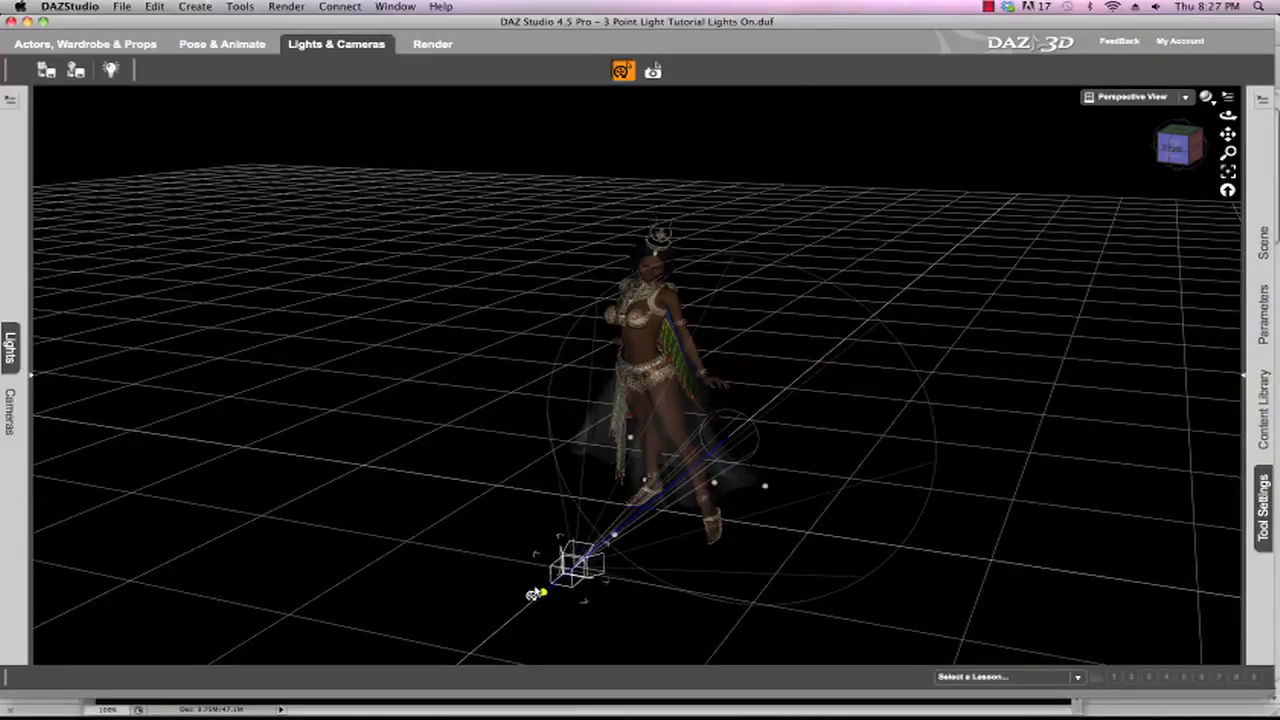
pyautogui.click(567, 539)
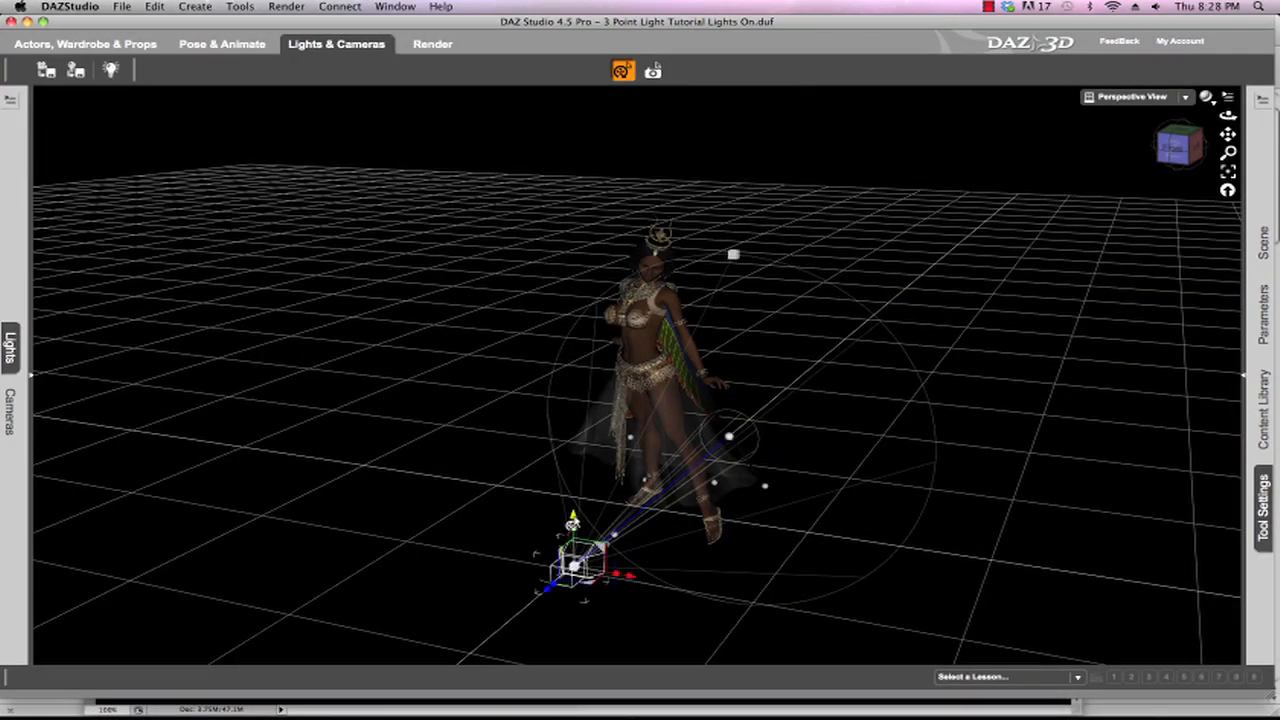
pyautogui.moveTo(572, 521); pyautogui.dragTo(570, 438)
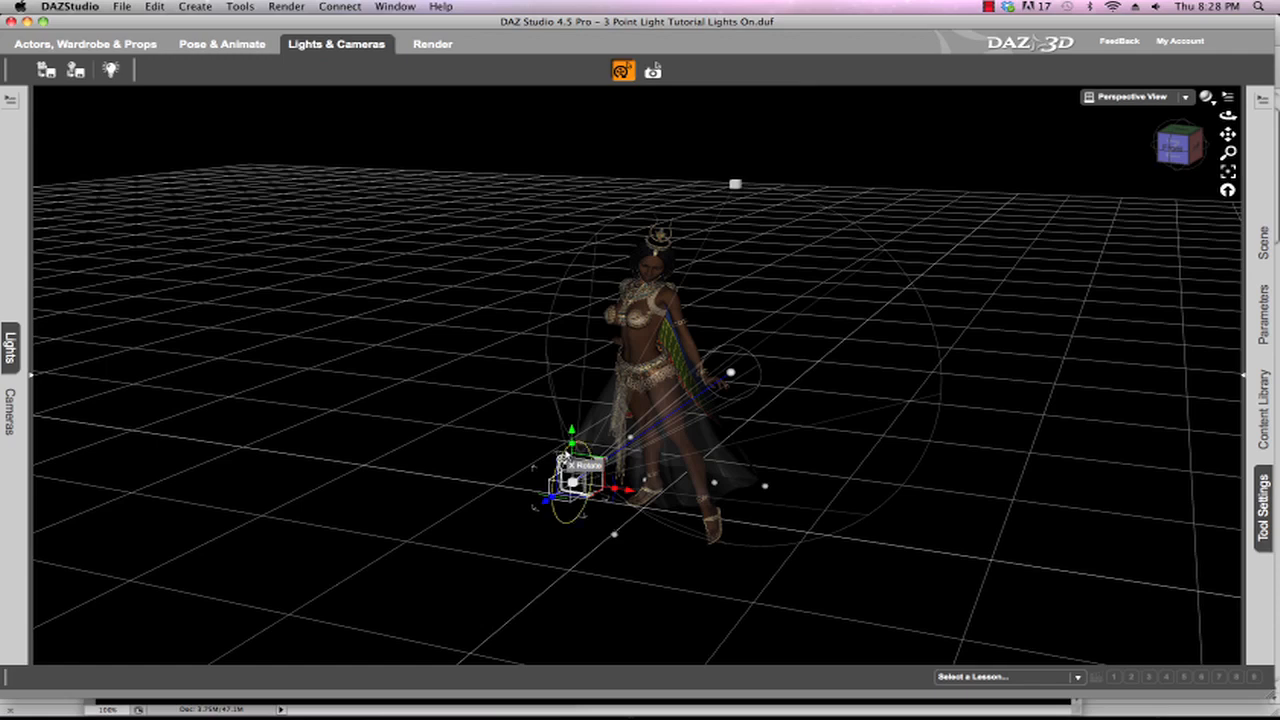
pyautogui.moveTo(566, 455)
pyautogui.mouseDown()
pyautogui.moveTo(561, 466)
pyautogui.moveTo(566, 452)
pyautogui.mouseUp()
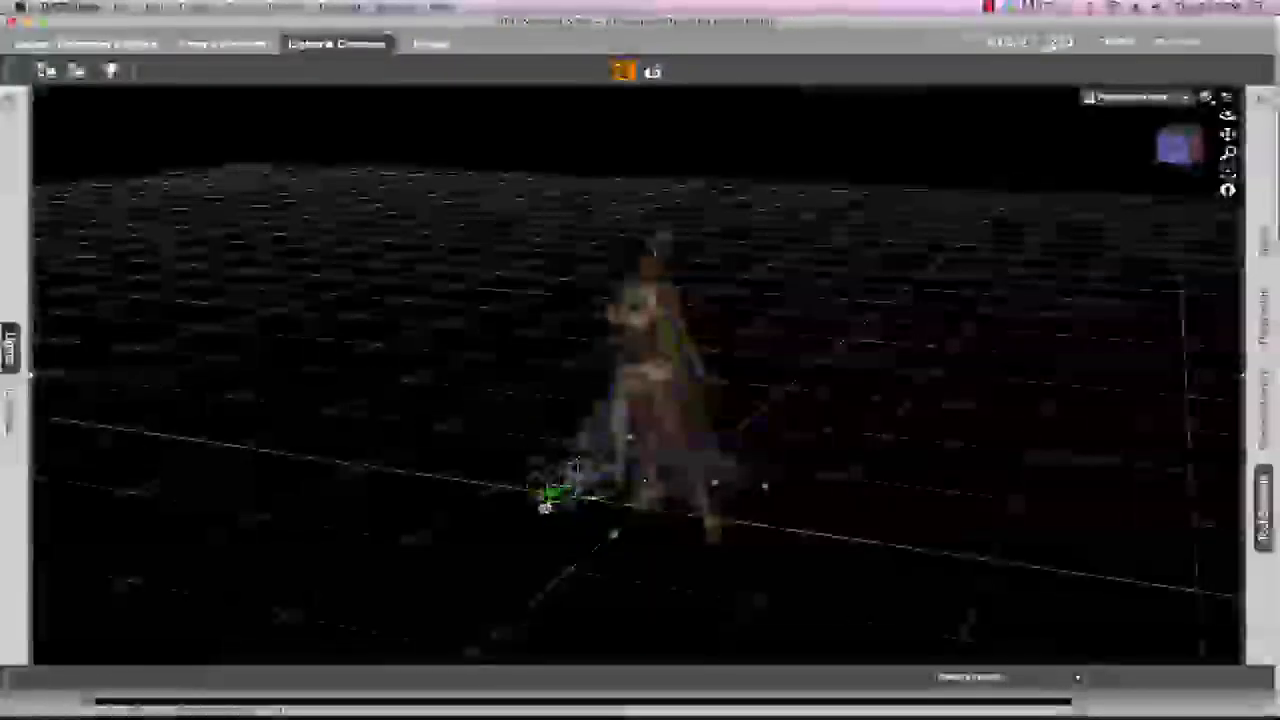
pyautogui.moveTo(566, 507); pyautogui.dragTo(615, 502)
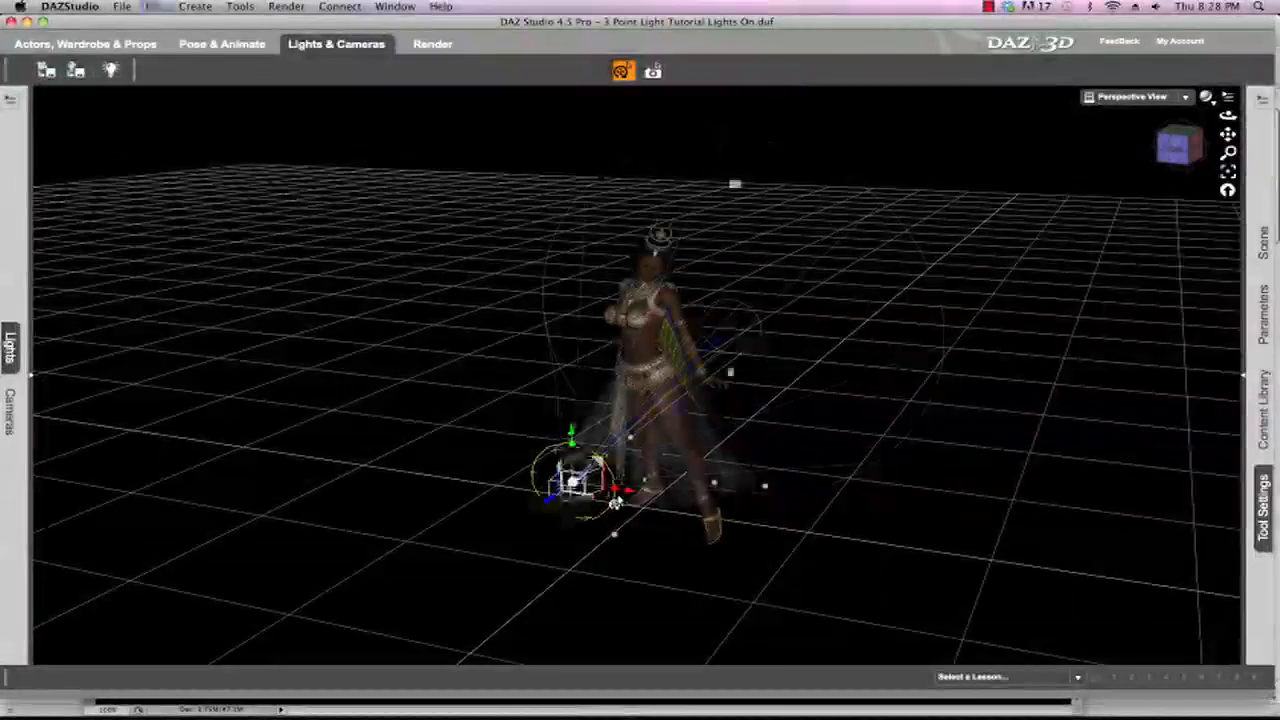
pyautogui.moveTo(586, 645); pyautogui.dragTo(615, 503)
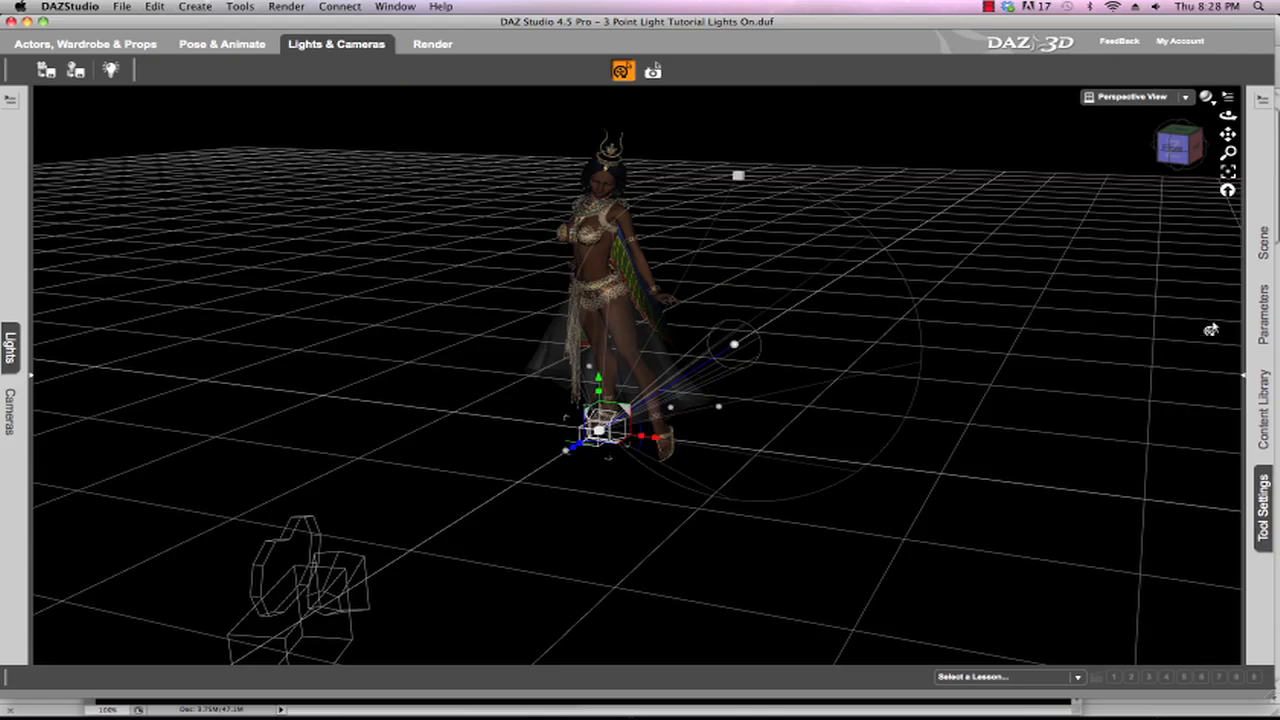
# Step: Show the Key Light's transform parameters and check where Parameters sits in the list of available panes
pyautogui.click(1265, 318)
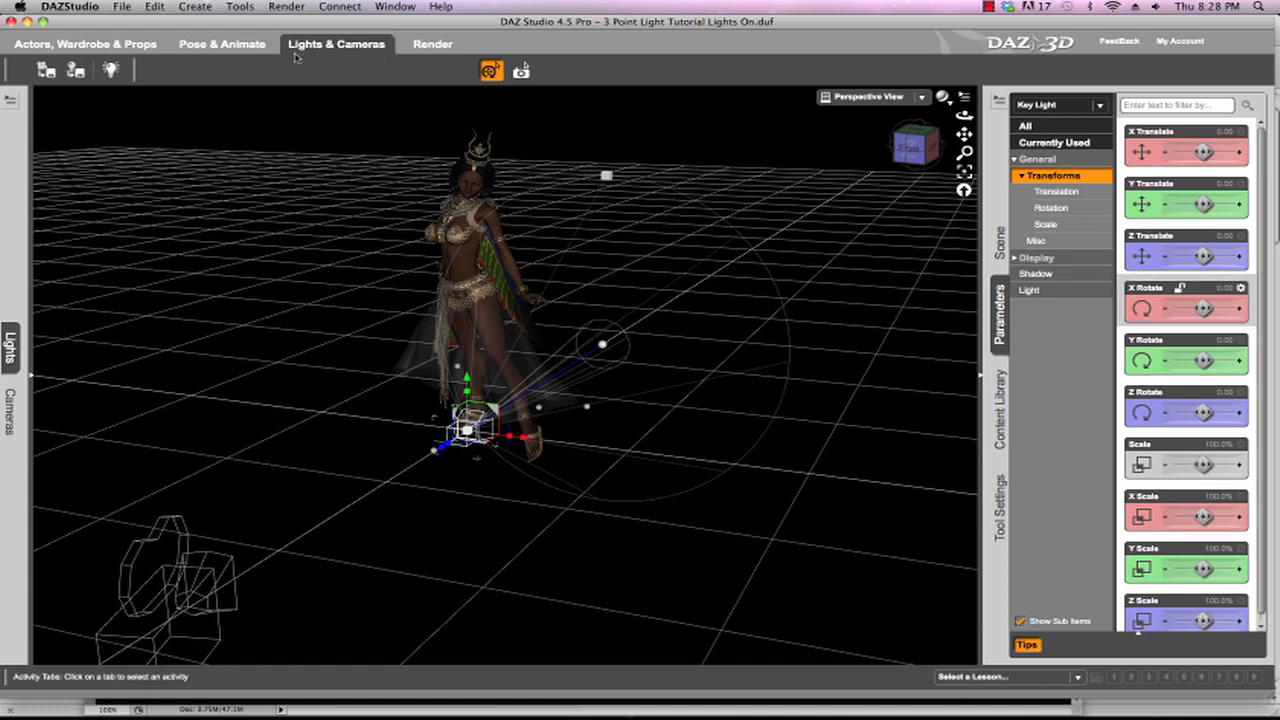
pyautogui.click(393, 7)
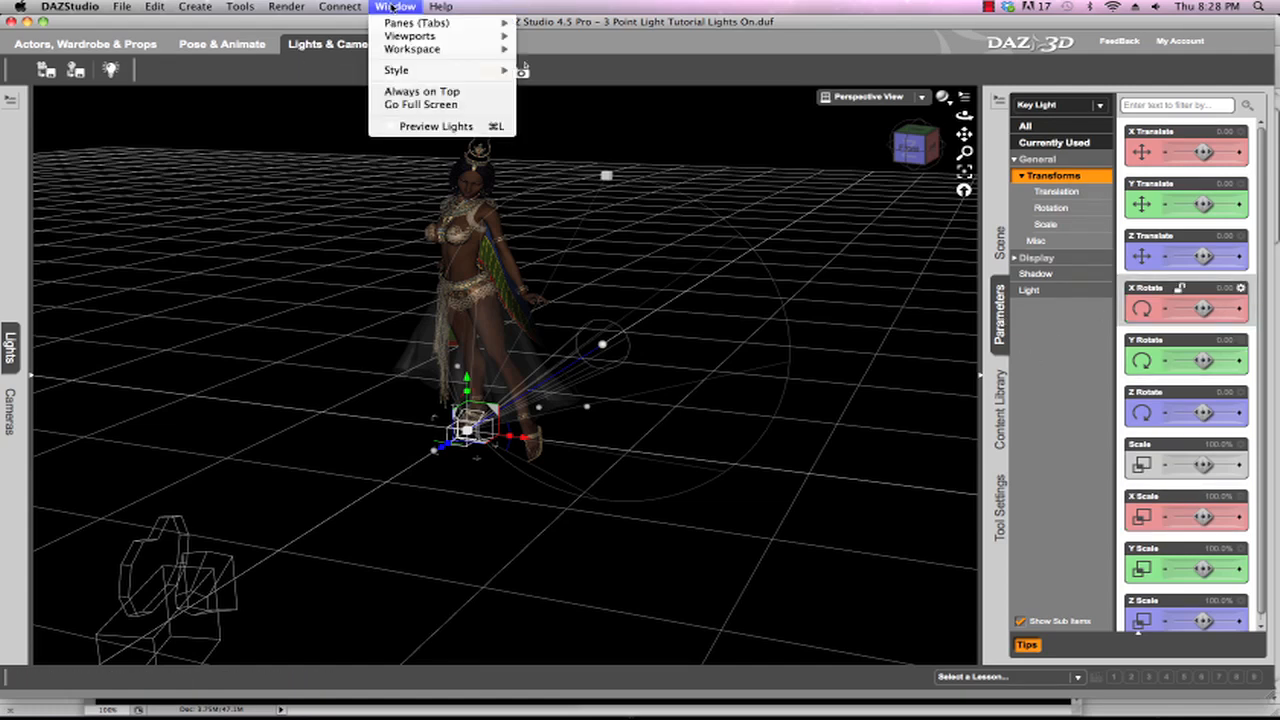
pyautogui.moveTo(416, 22)
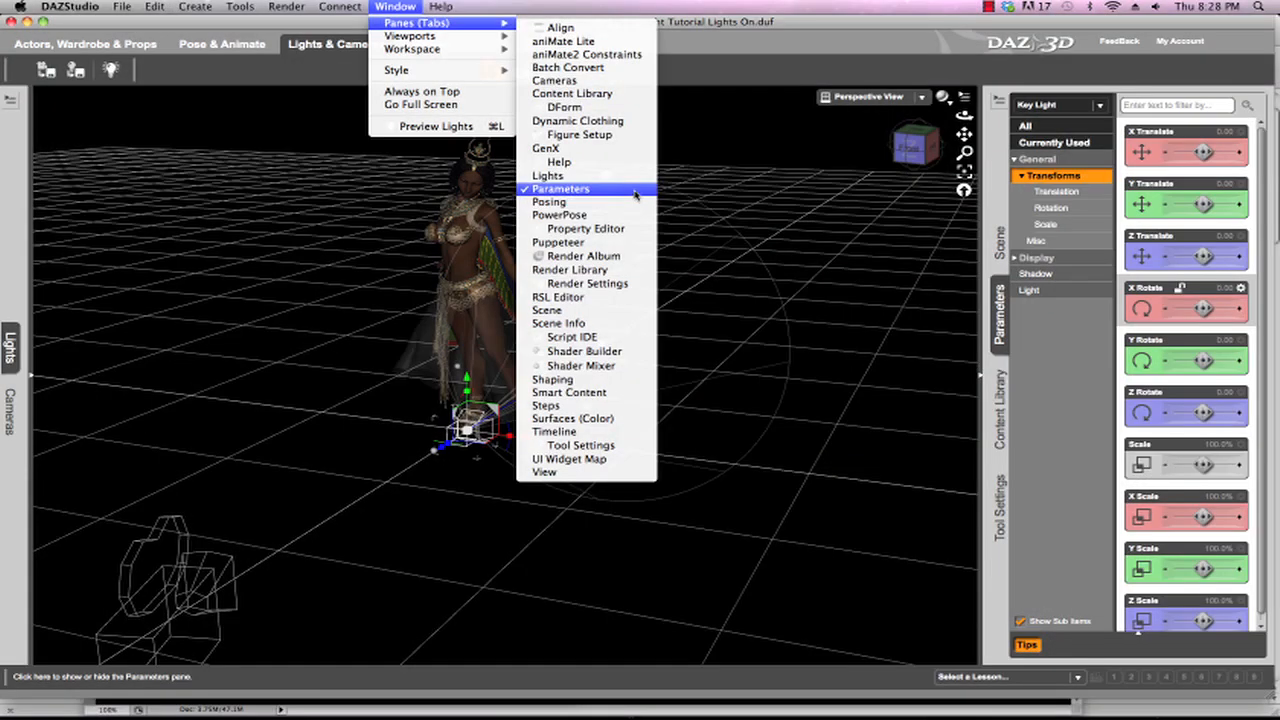
pyautogui.click(388, 7)
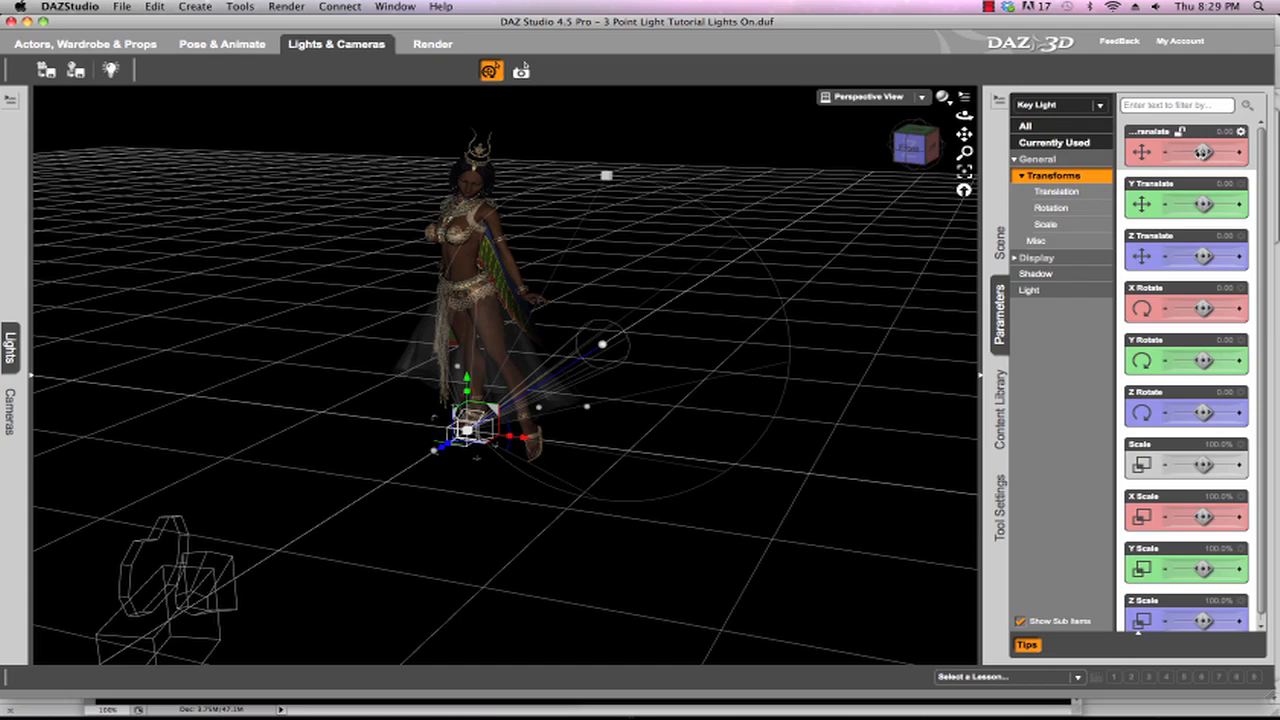
# Step: Set the Key Light's translation to X 210.80, Y 313.25 and Z 193.91
pyautogui.moveTo(1204, 152)
pyautogui.mouseDown()
pyautogui.moveTo(1219, 152)
pyautogui.moveTo(1187, 152)
pyautogui.moveTo(1204, 152)
pyautogui.mouseUp()
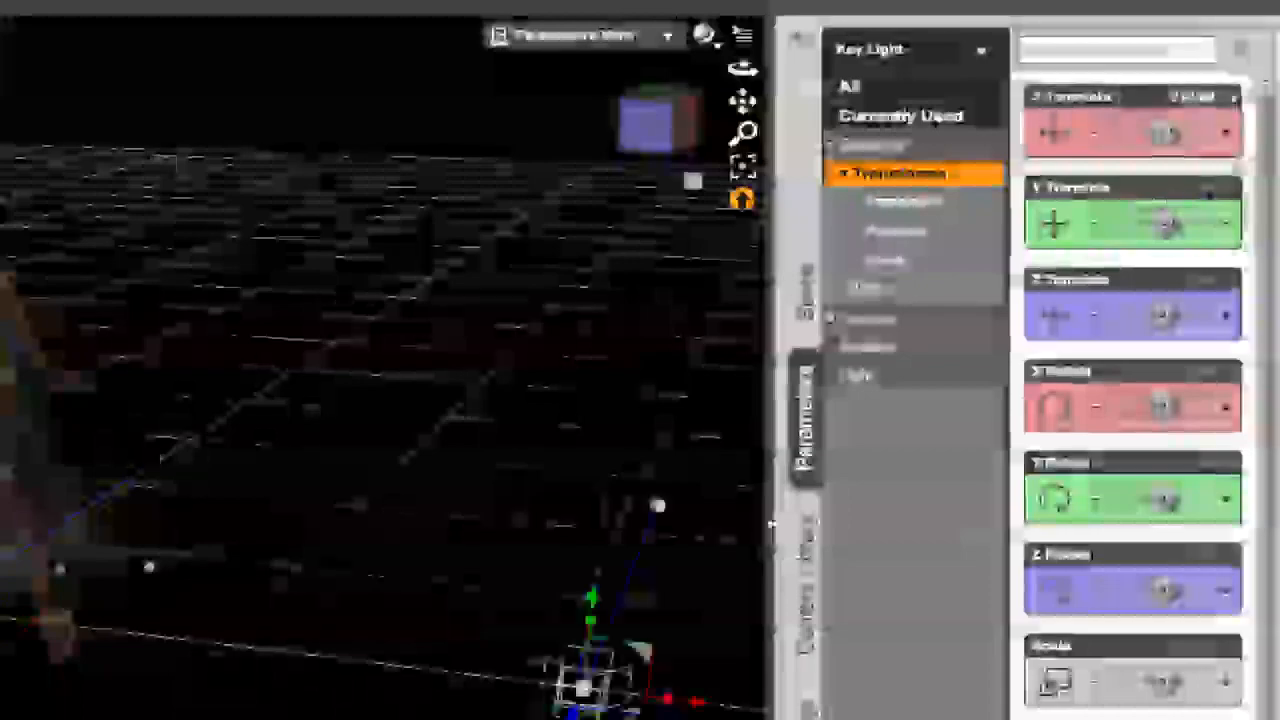
pyautogui.click(1190, 188)
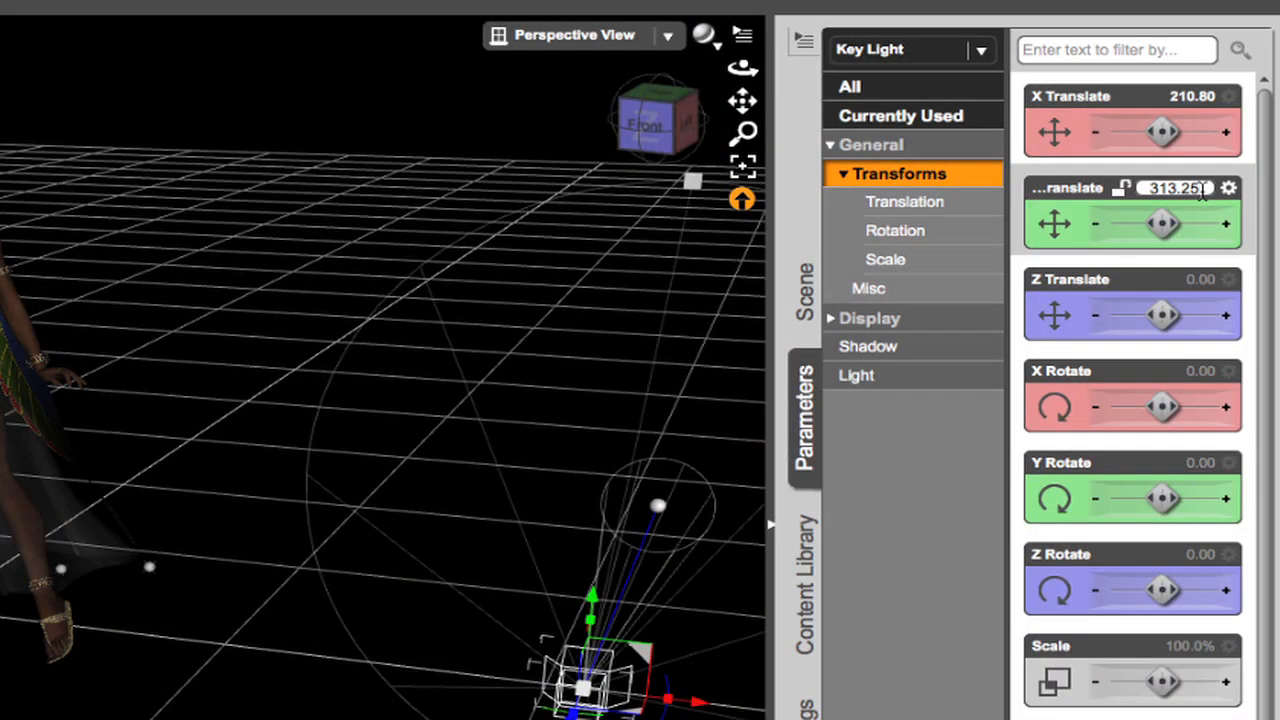
pyautogui.press('Return')
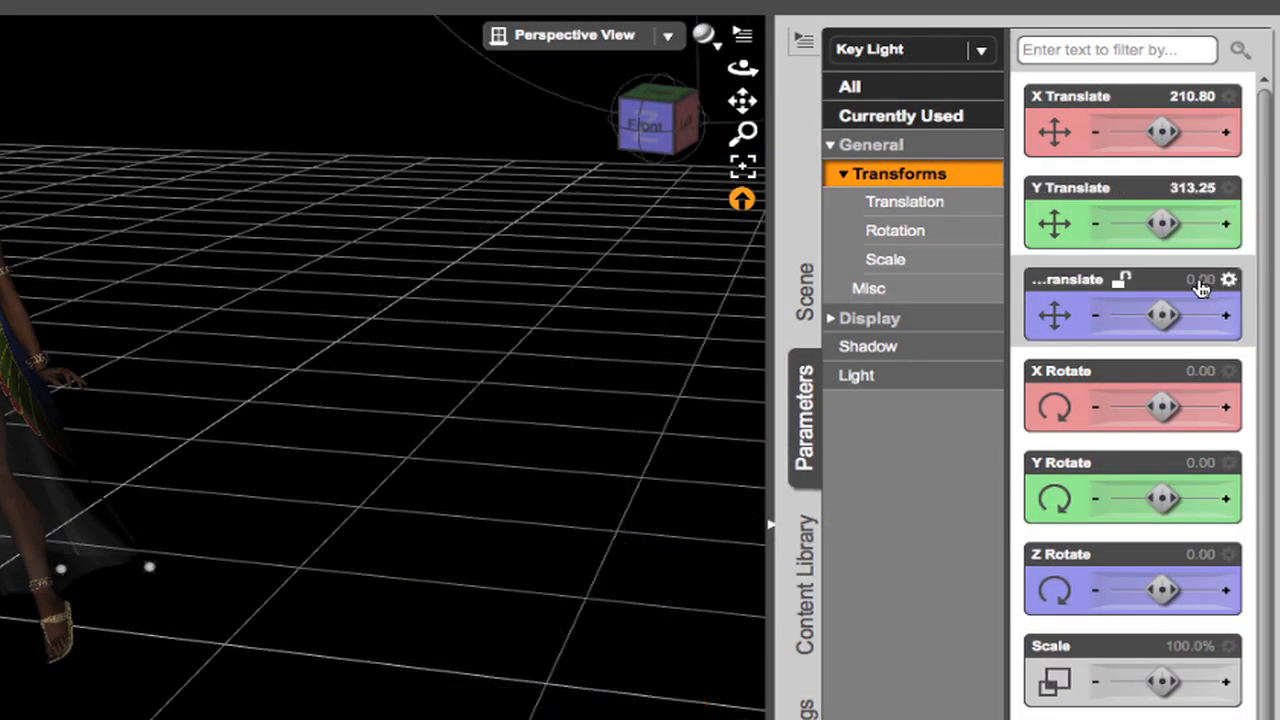
pyautogui.click(1200, 282)
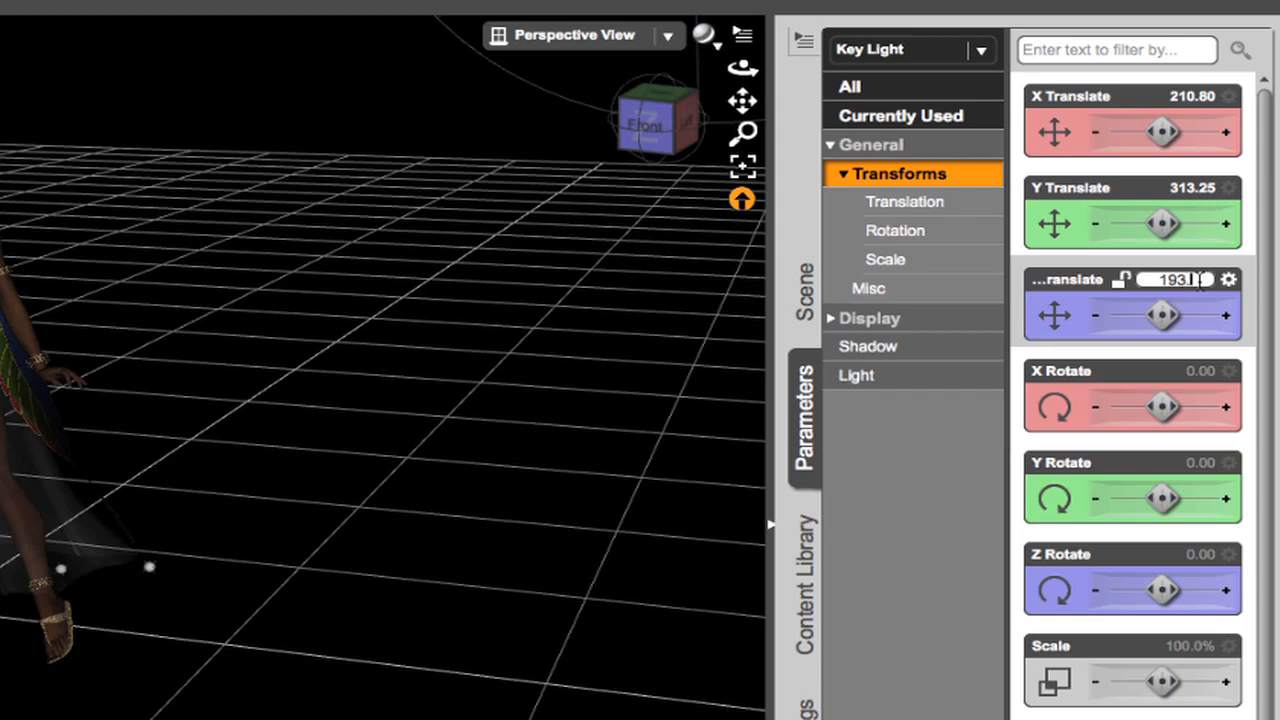
pyautogui.press('Return')
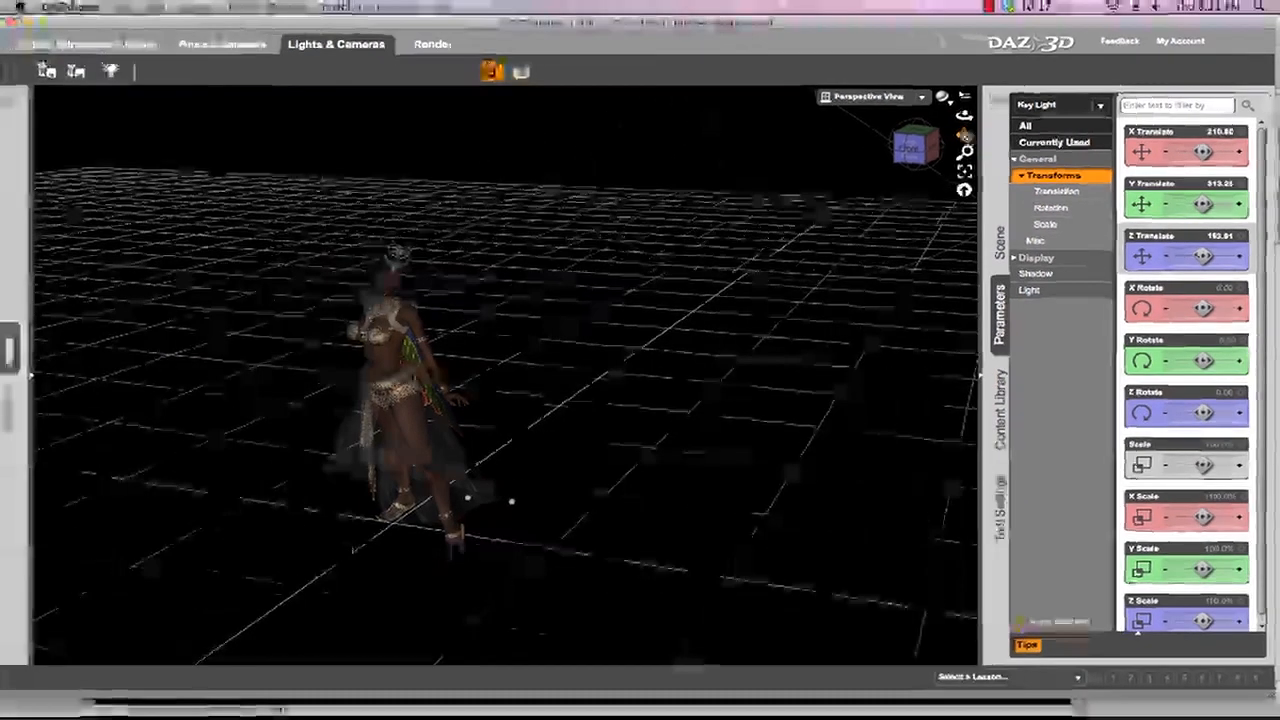
# Step: Rotate the Key Light to X -30.76 and Y 48.32 so it aims at the figure
pyautogui.moveTo(965, 135); pyautogui.dragTo(937, 215)
pyautogui.scroll(2, 777, 226)
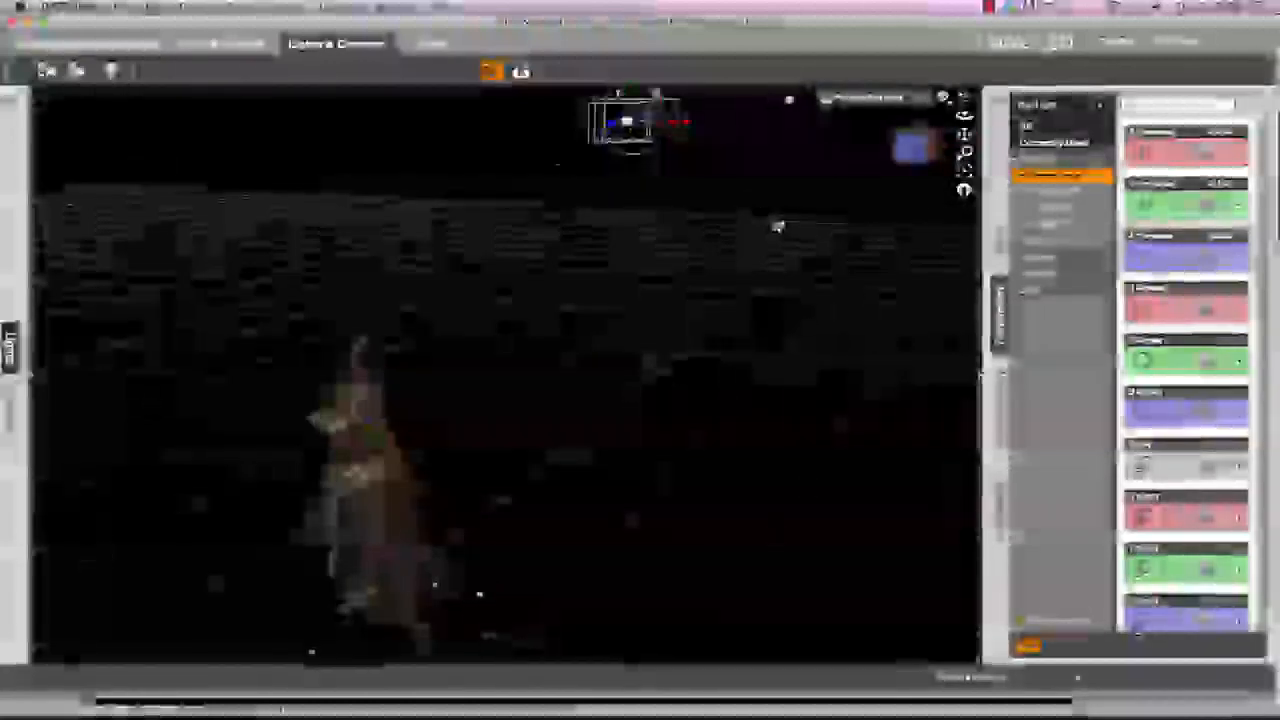
pyautogui.scroll(-4, 780, 223)
pyautogui.scroll(-3, 780, 222)
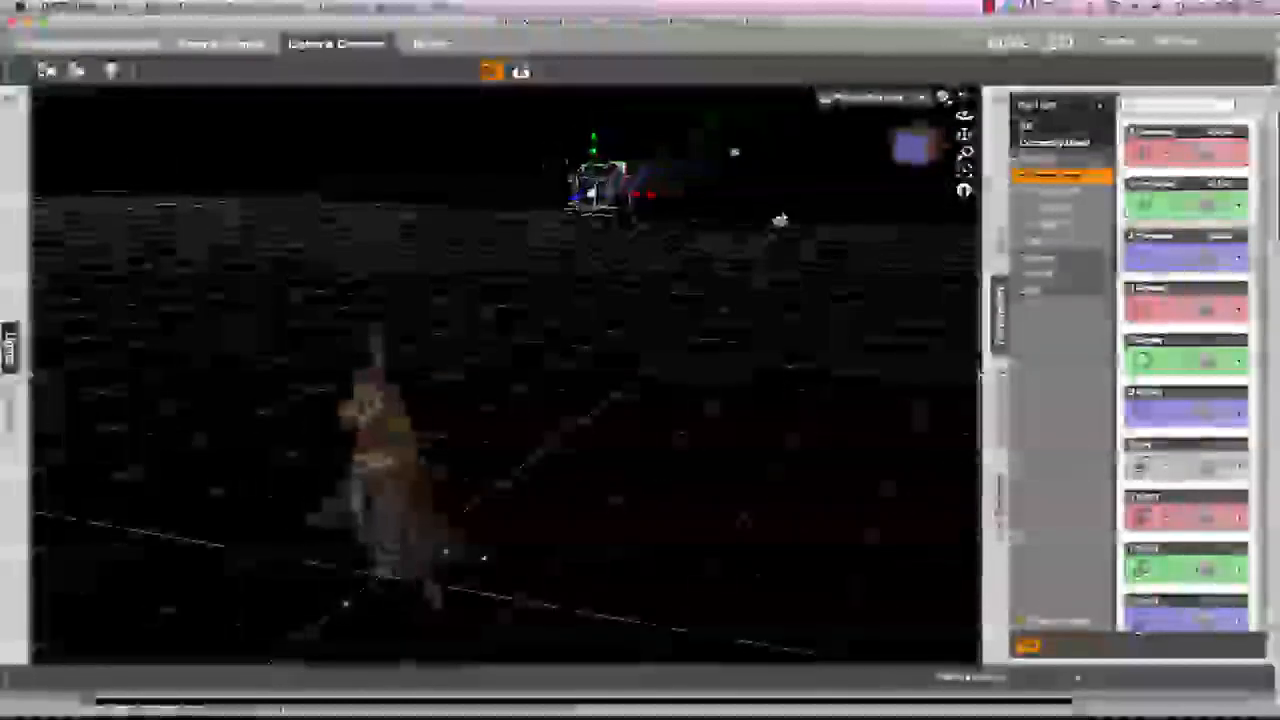
pyautogui.scroll(-3, 778, 216)
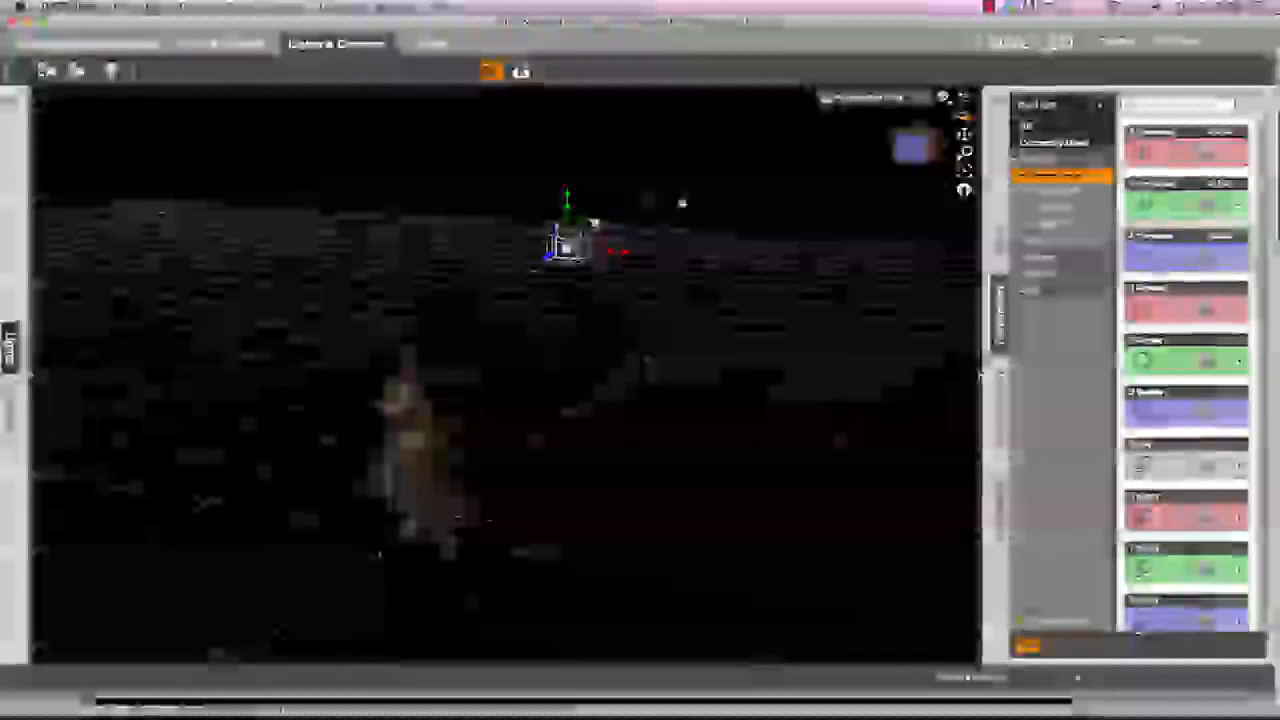
pyautogui.moveTo(965, 118)
pyautogui.mouseDown()
pyautogui.moveTo(982, 123)
pyautogui.moveTo(972, 129)
pyautogui.mouseUp()
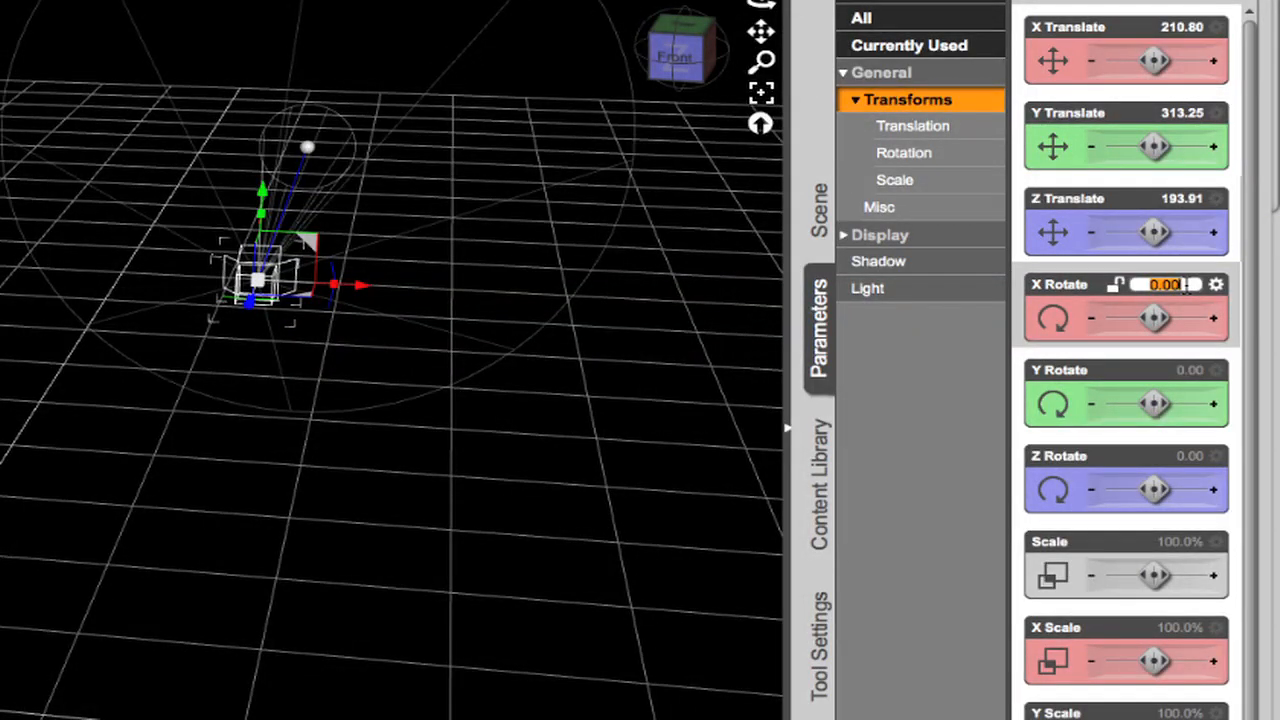
pyautogui.write('-30.76')
pyautogui.press('Return')
pyautogui.click(1183, 371)
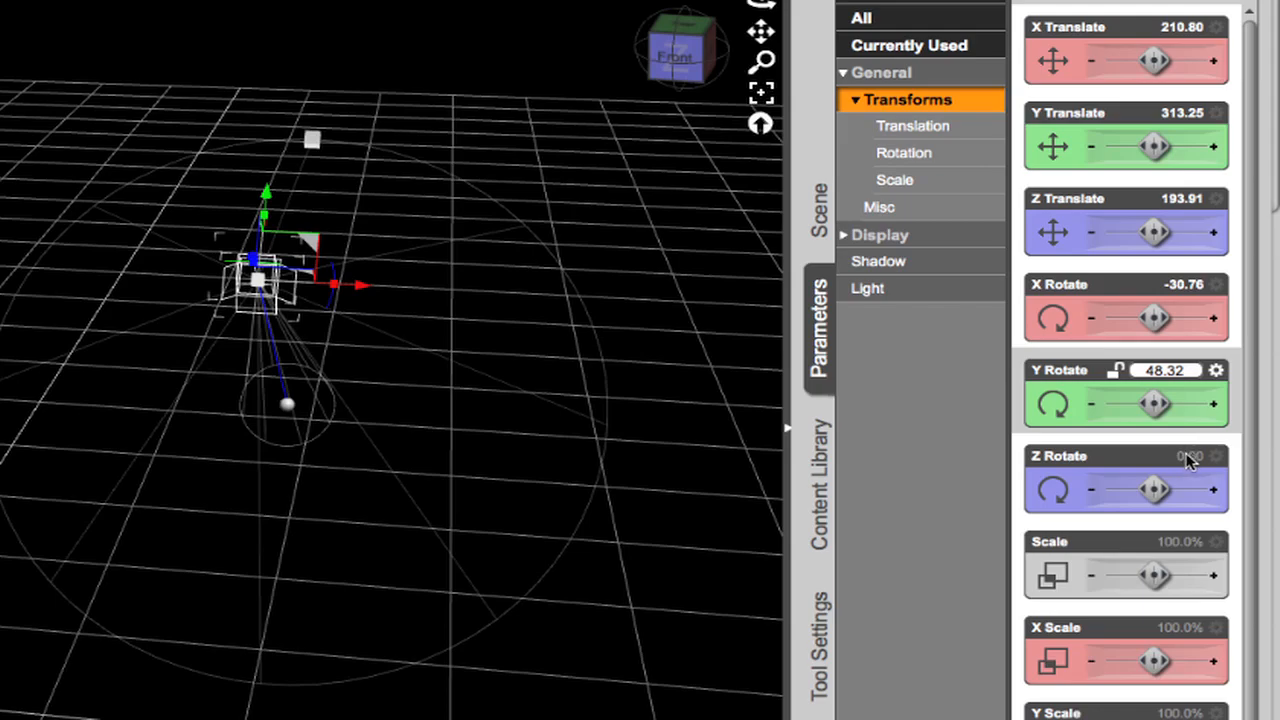
pyautogui.press('Return')
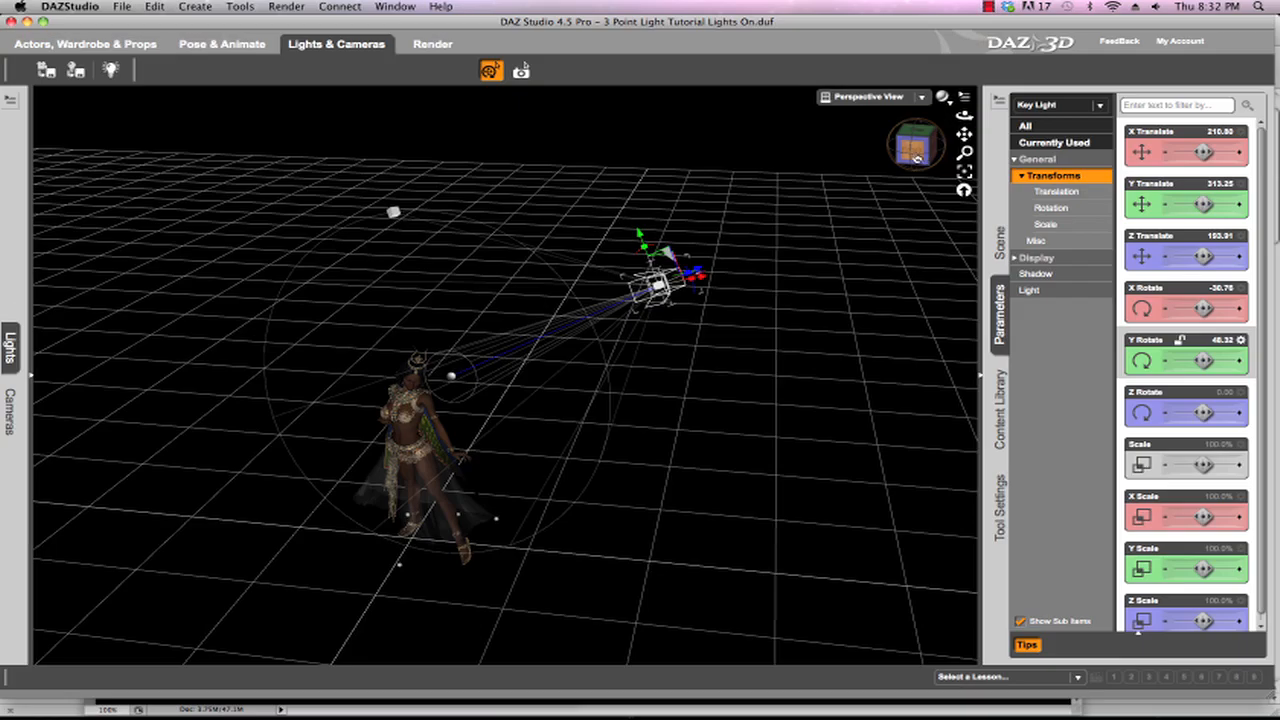
# Step: Set the Key Light's intensity to 125%
pyautogui.moveTo(913, 150); pyautogui.dragTo(922, 105)
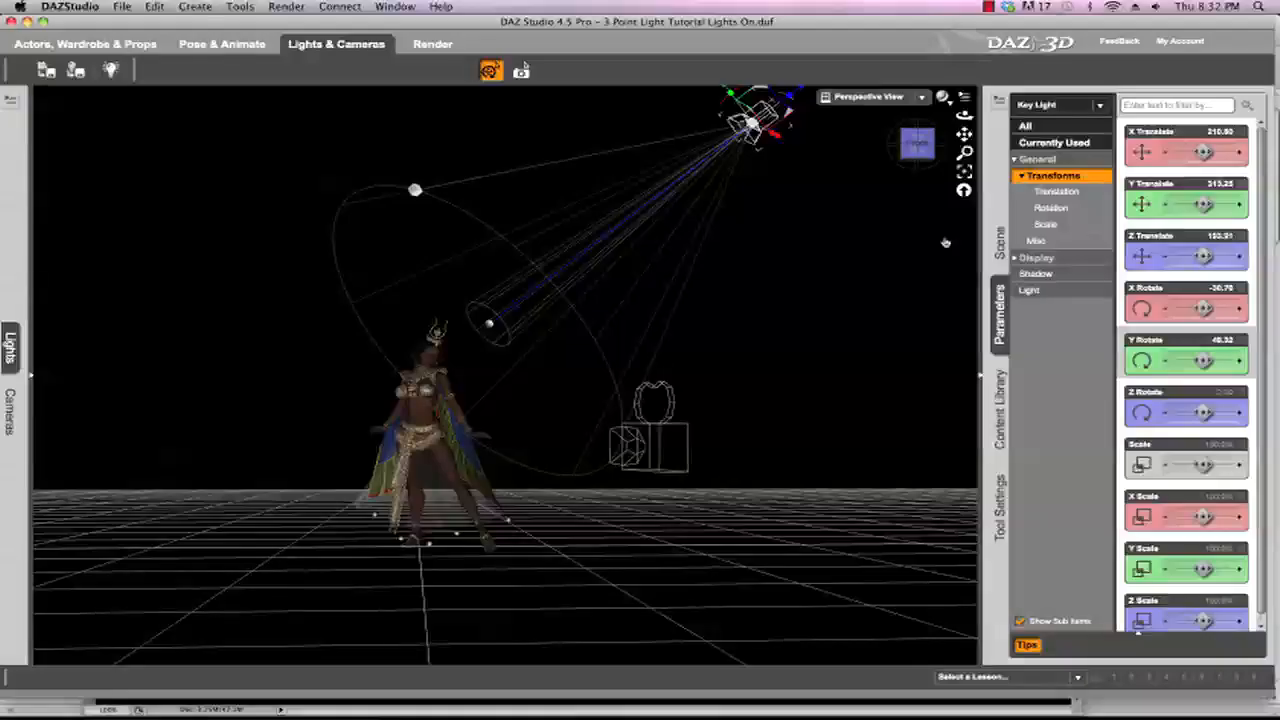
pyautogui.scroll(-1, 1260, 300)
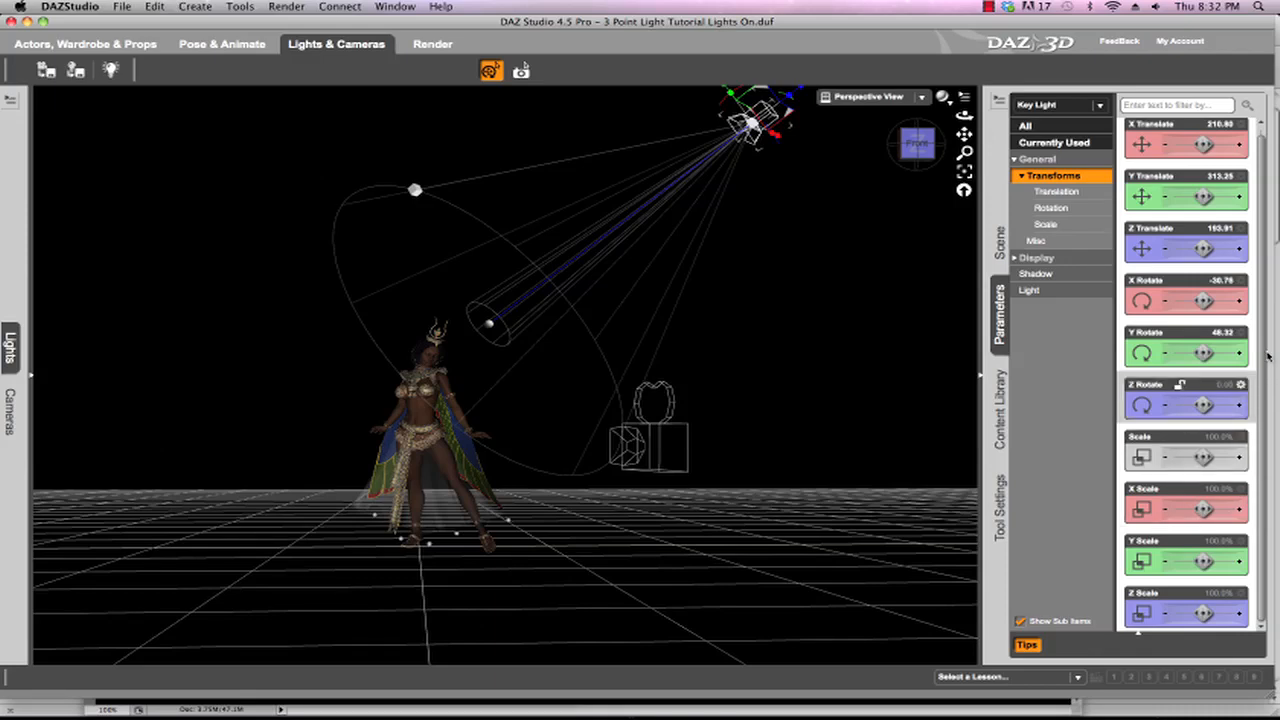
pyautogui.click(1050, 290)
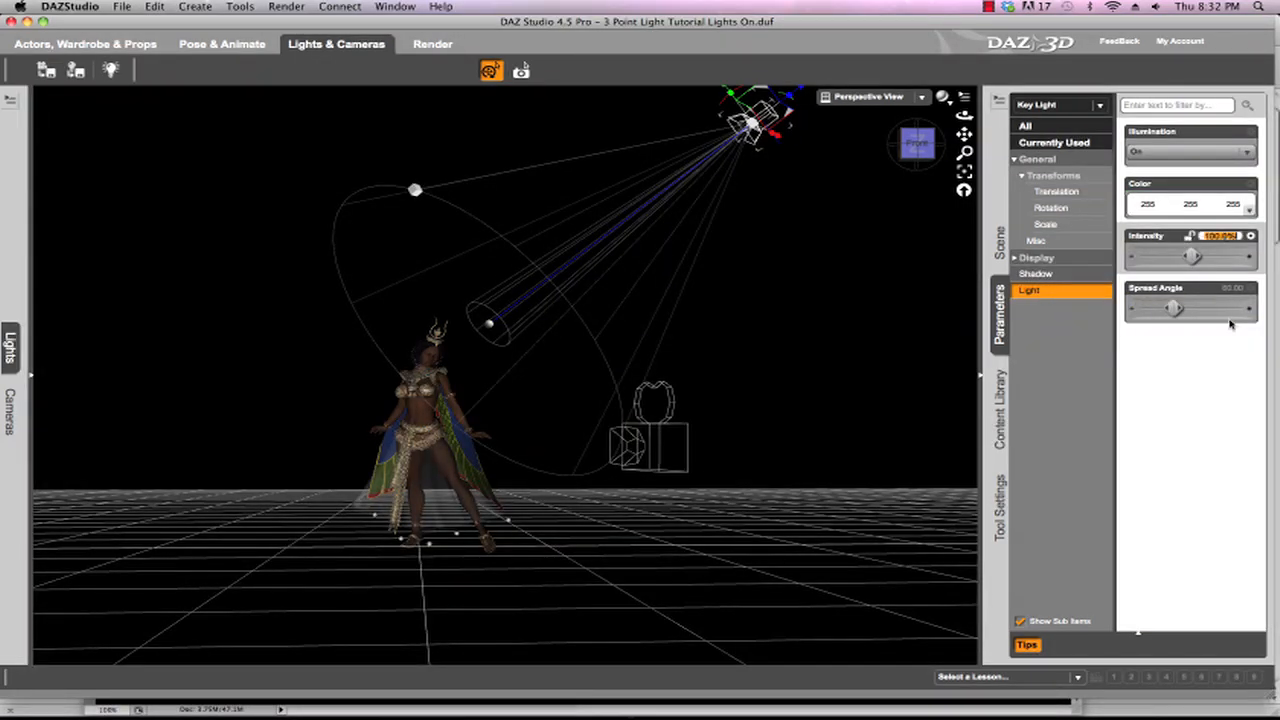
pyautogui.press('Return')
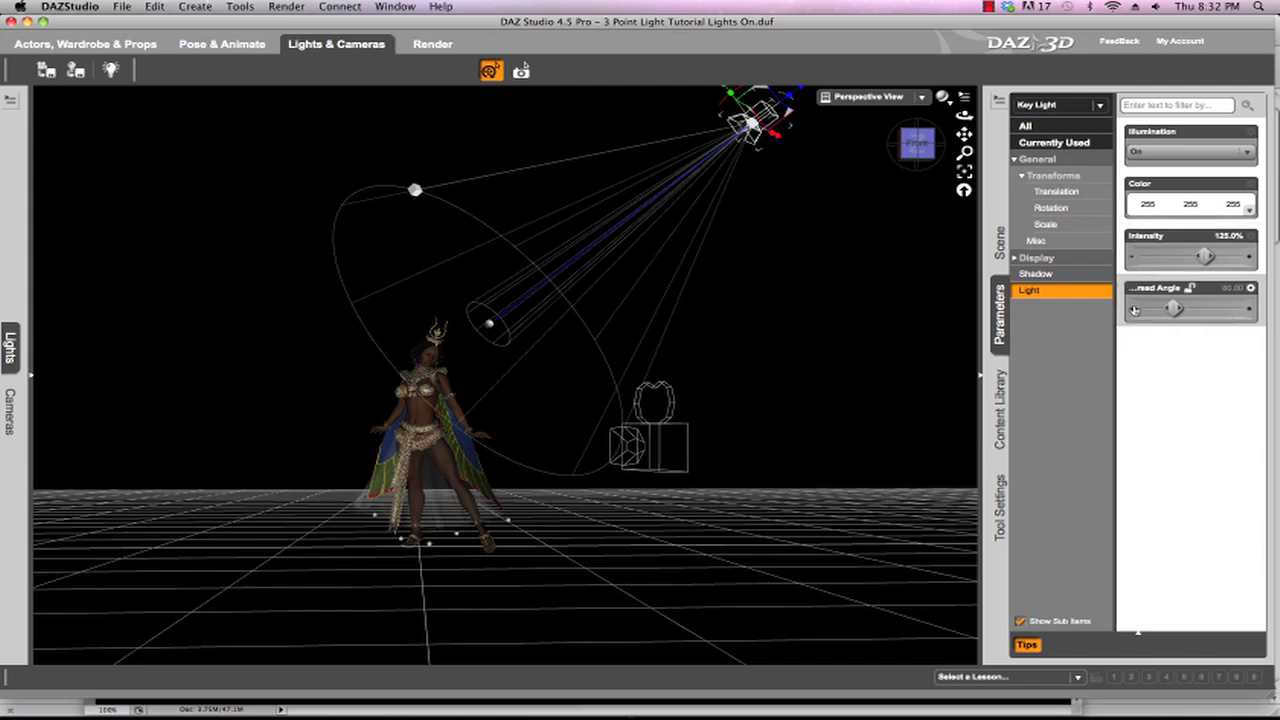
# Step: Give the Key Light a Deep Shadow Map shadow with 35% shadow softness
pyautogui.click(1046, 277)
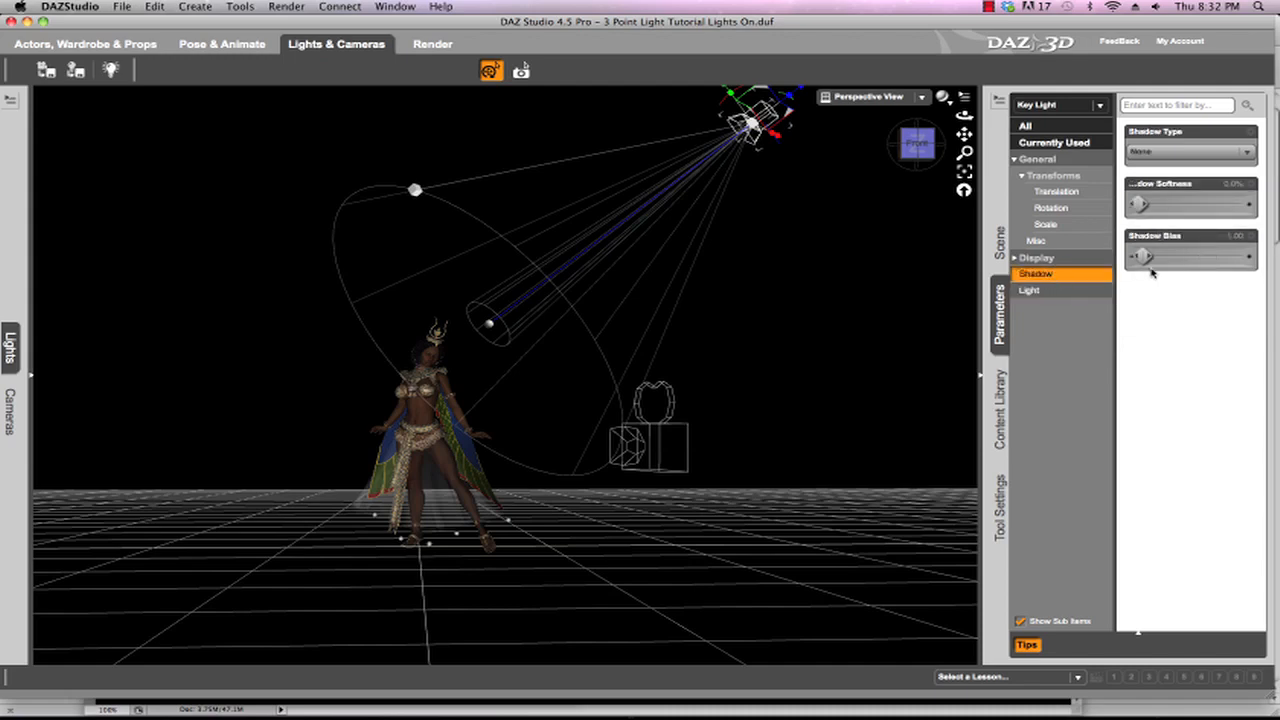
pyautogui.click(1200, 153)
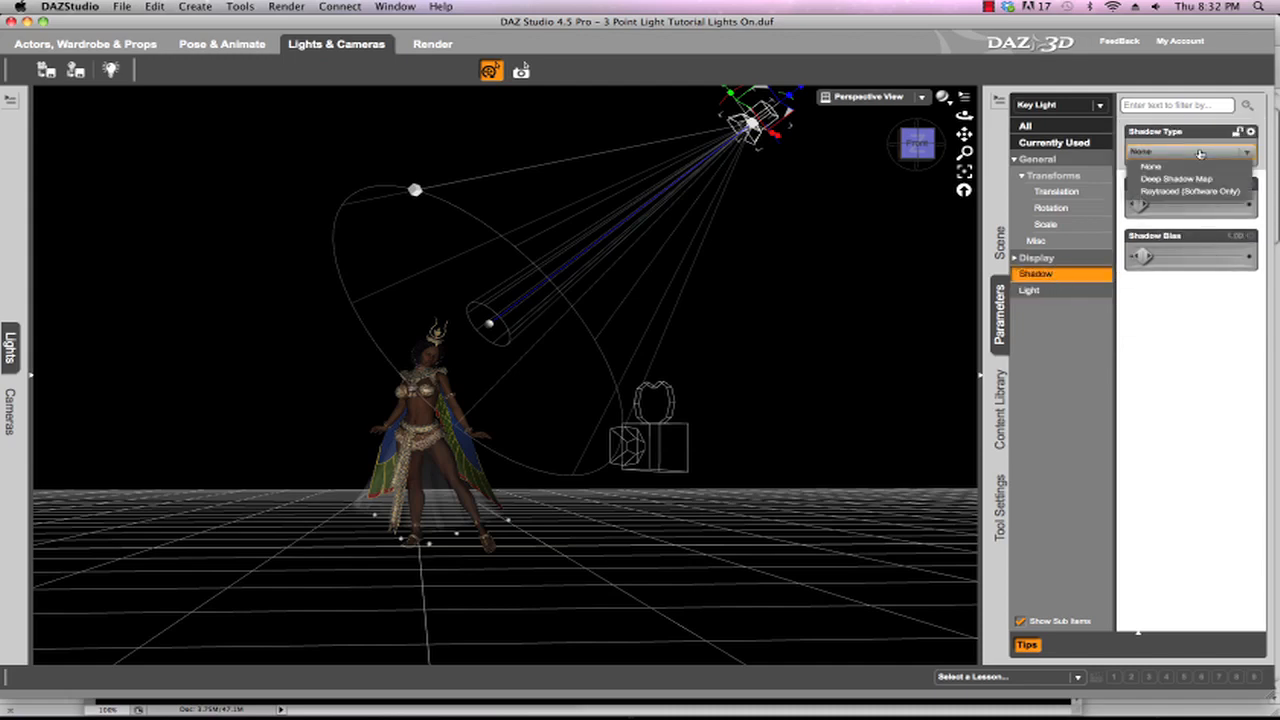
pyautogui.click(1195, 178)
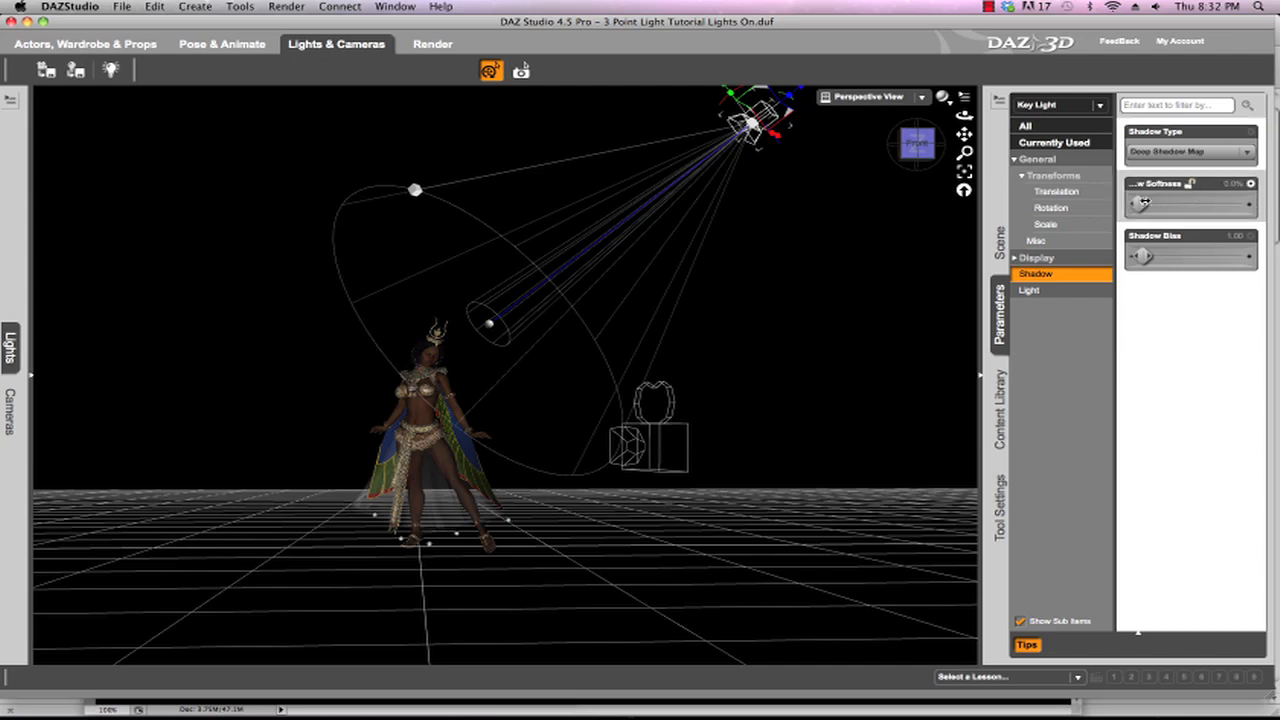
pyautogui.click(1234, 186)
pyautogui.press('Return')
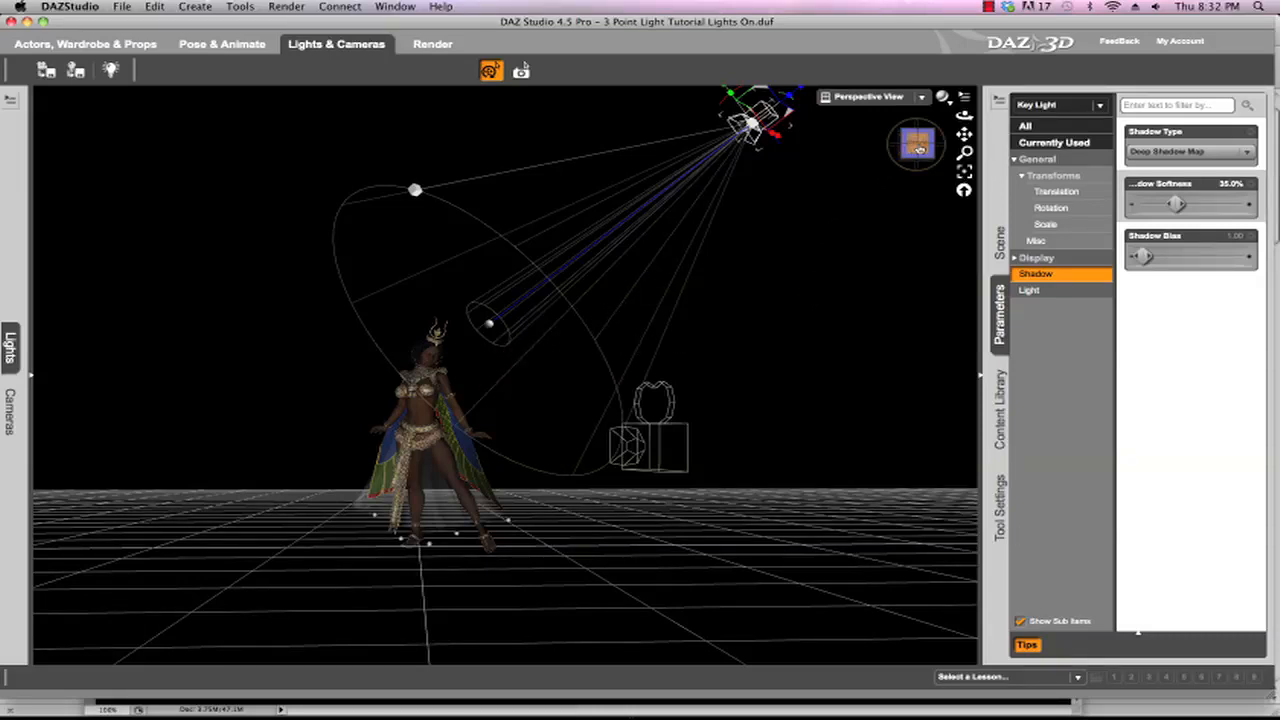
# Step: Examine the Key Light render of the figure in Photoshop, and return to DAZ Studio
pyautogui.moveTo(919, 148); pyautogui.dragTo(914, 171)
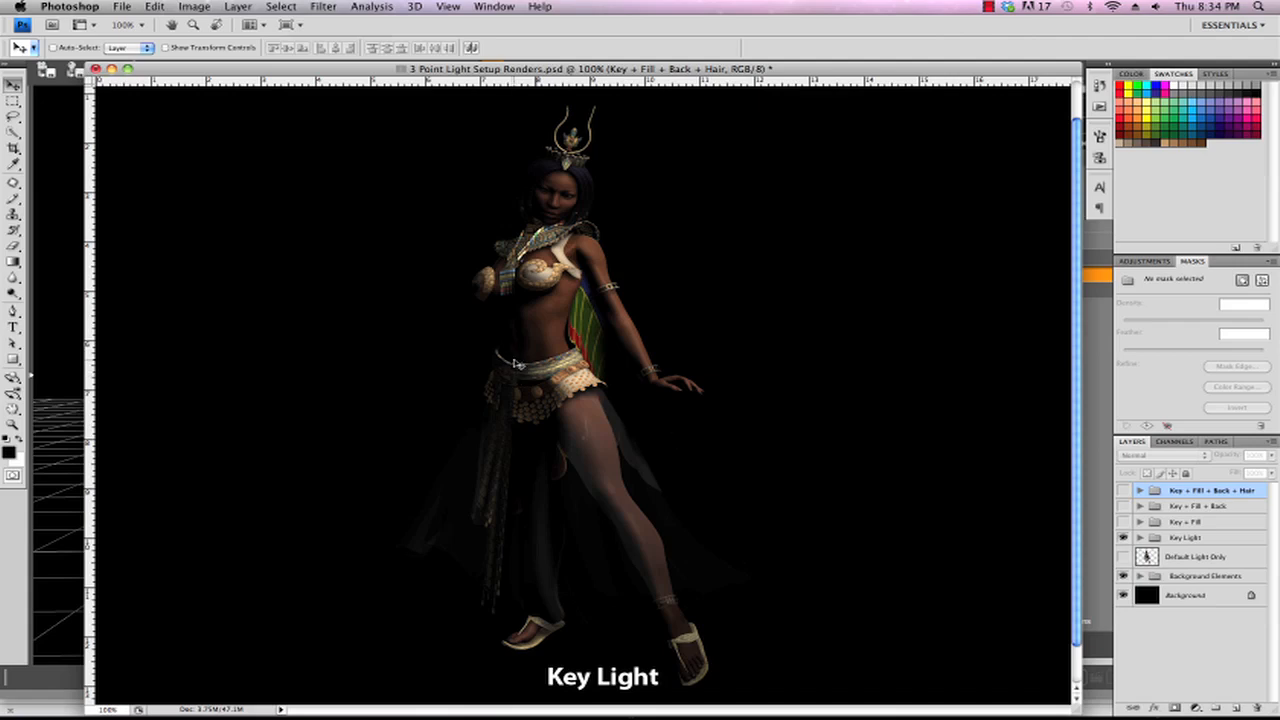
pyautogui.press('super+Tab')
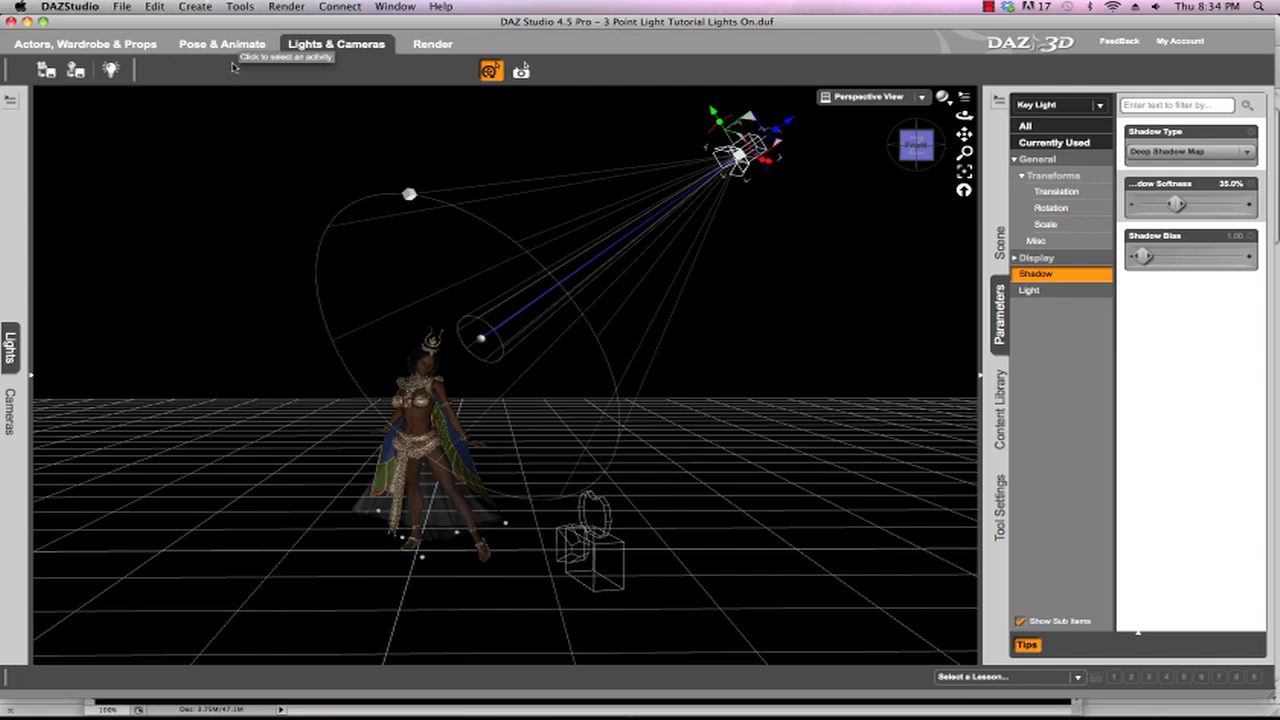
# Step: Create a new spotlight named Fill Light with the default settings
pyautogui.click(197, 7)
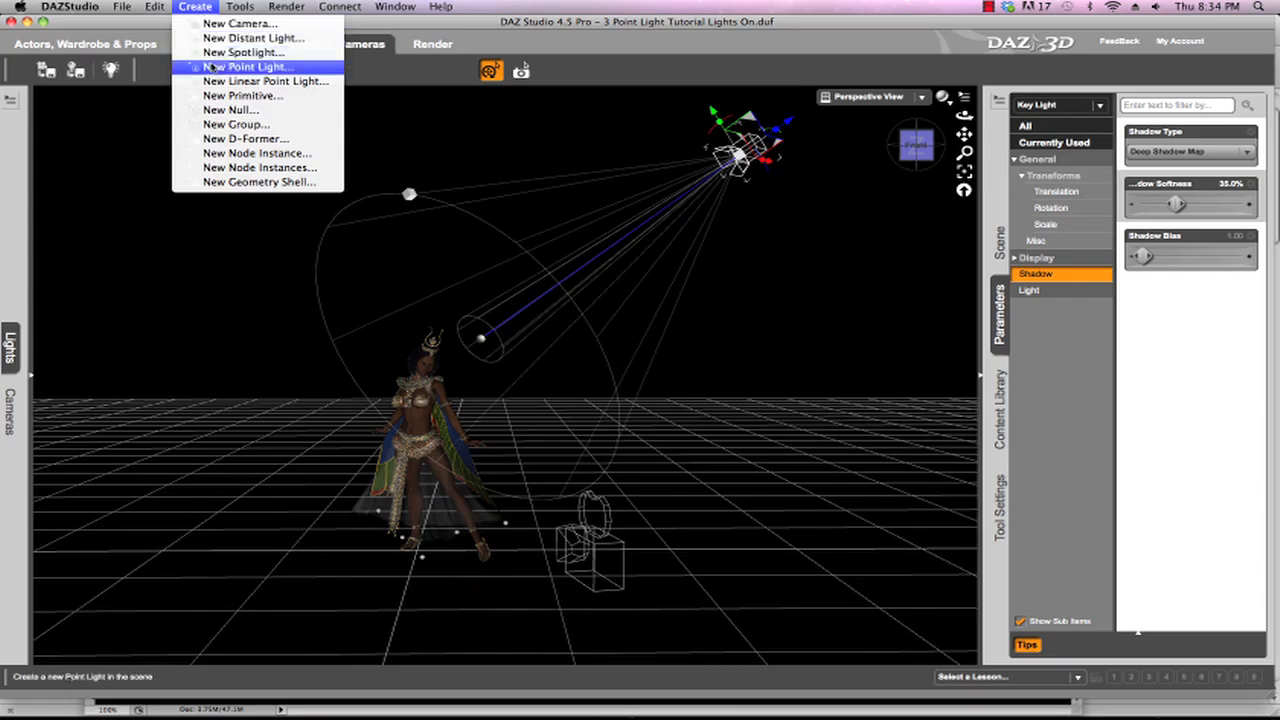
pyautogui.click(243, 52)
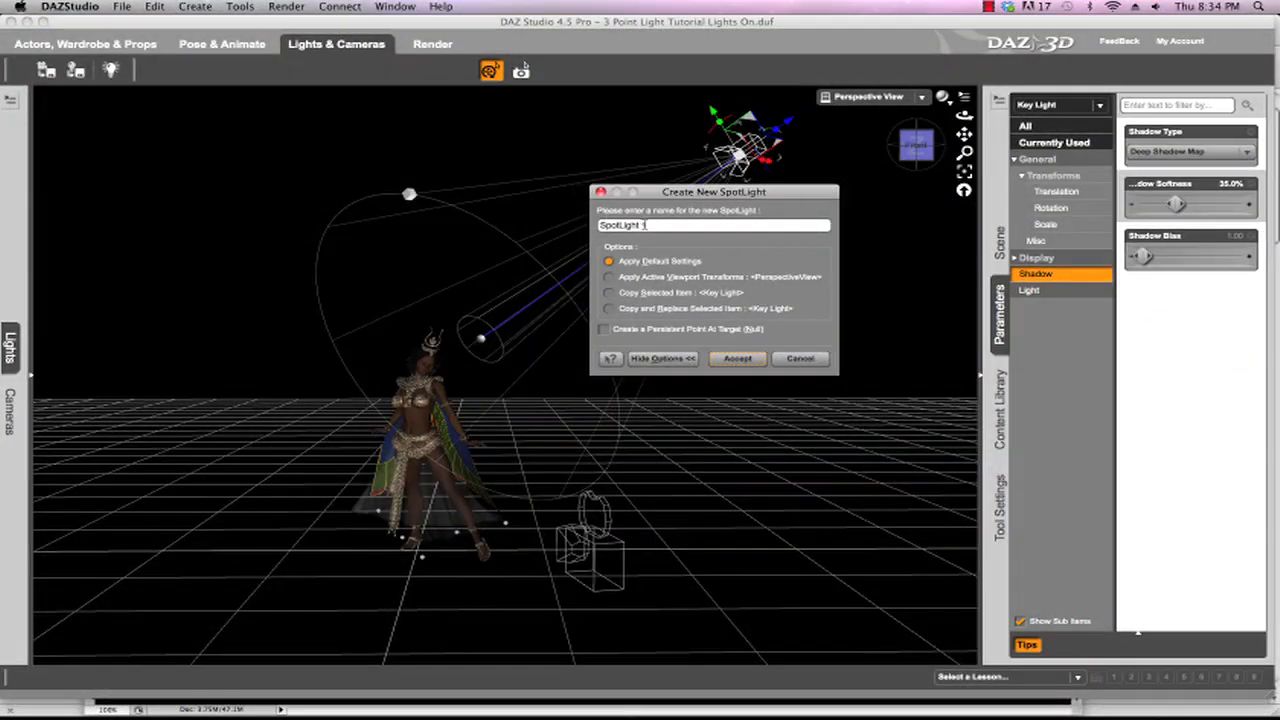
pyautogui.moveTo(662, 226); pyautogui.dragTo(583, 224)
pyautogui.write('Fill Light')
pyautogui.click(737, 359)
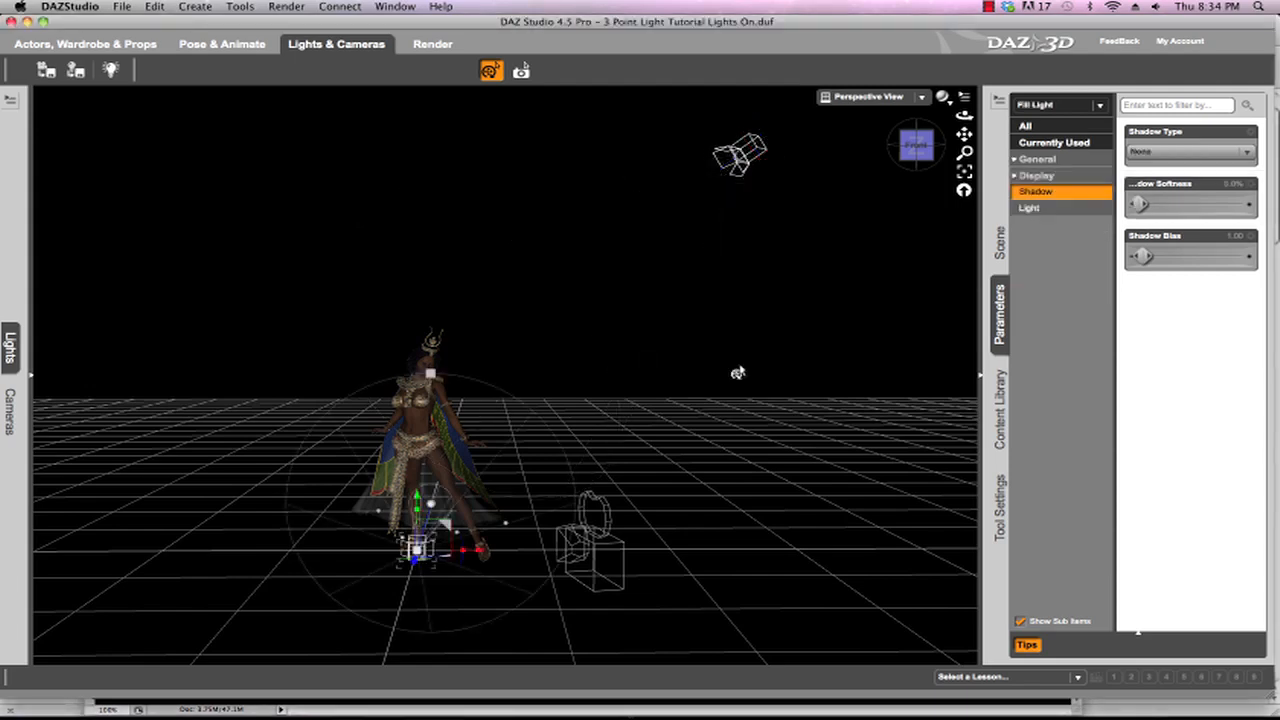
# Step: Position the Fill Light at X -189.13, Y 80.02 and Z 187.73
pyautogui.click(1084, 128)
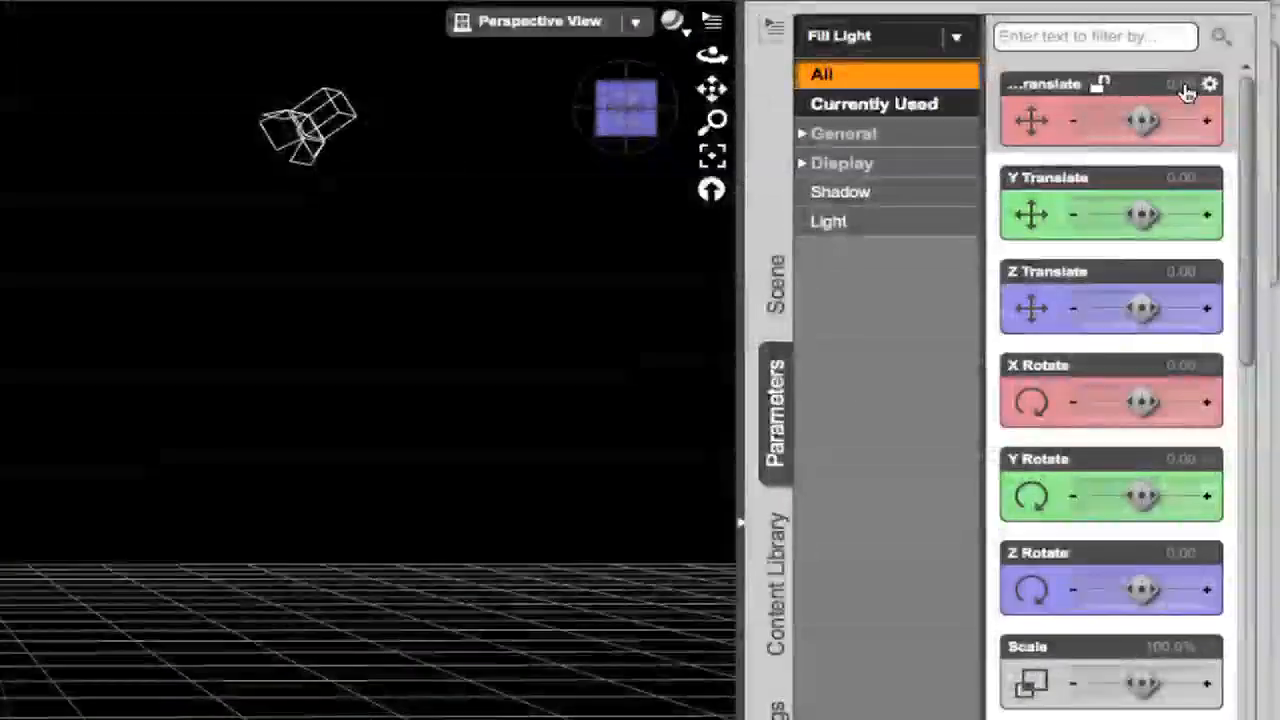
pyautogui.click(1183, 86)
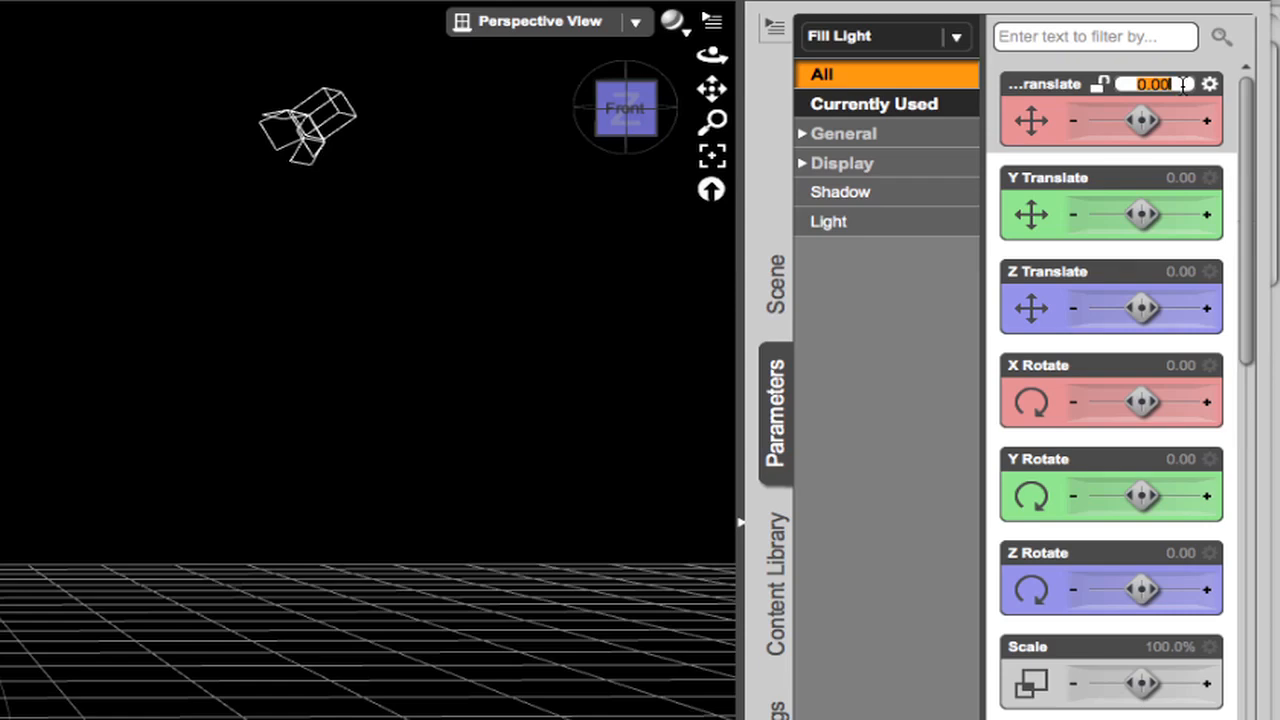
pyautogui.write('-189.13')
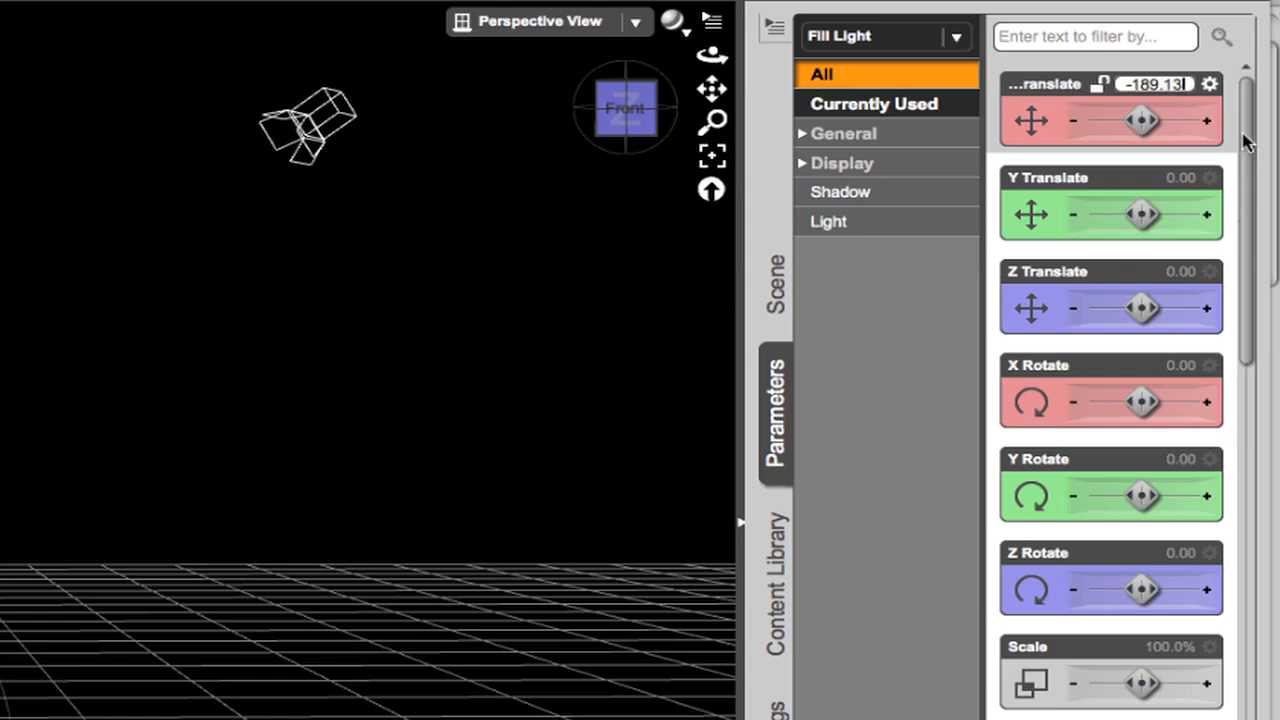
pyautogui.click(1182, 178)
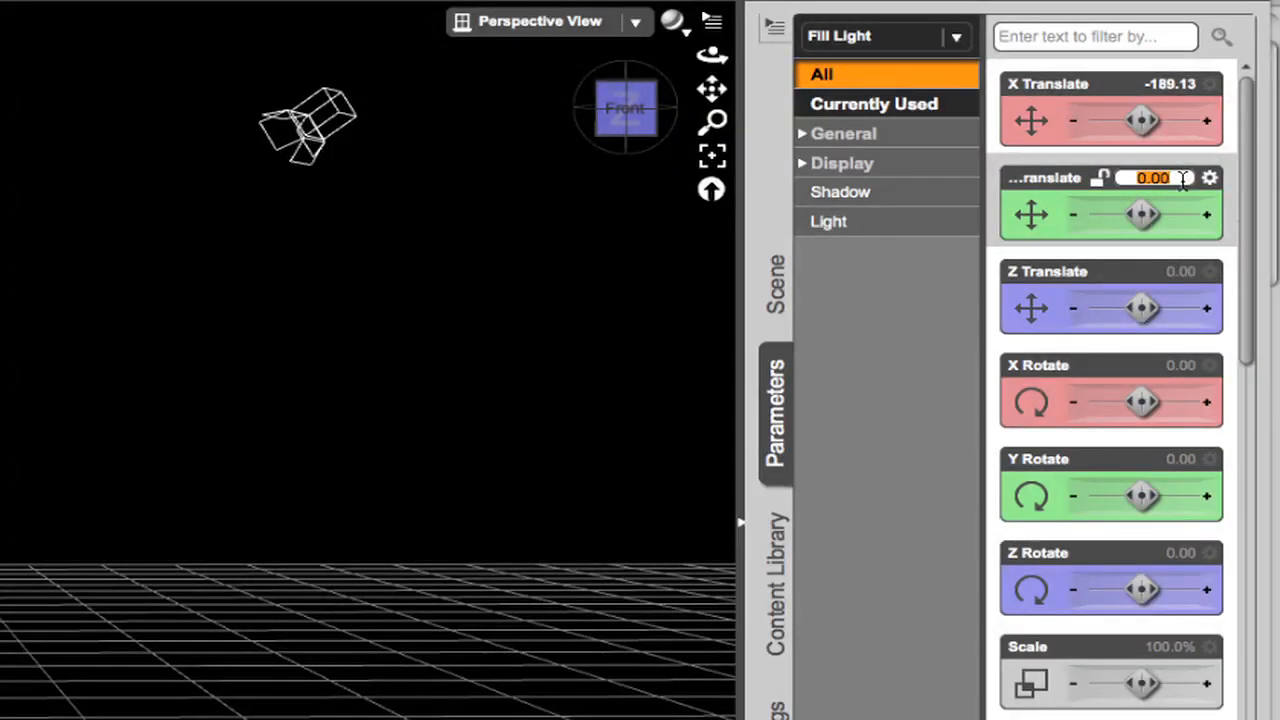
pyautogui.write('80.02')
pyautogui.press('Return')
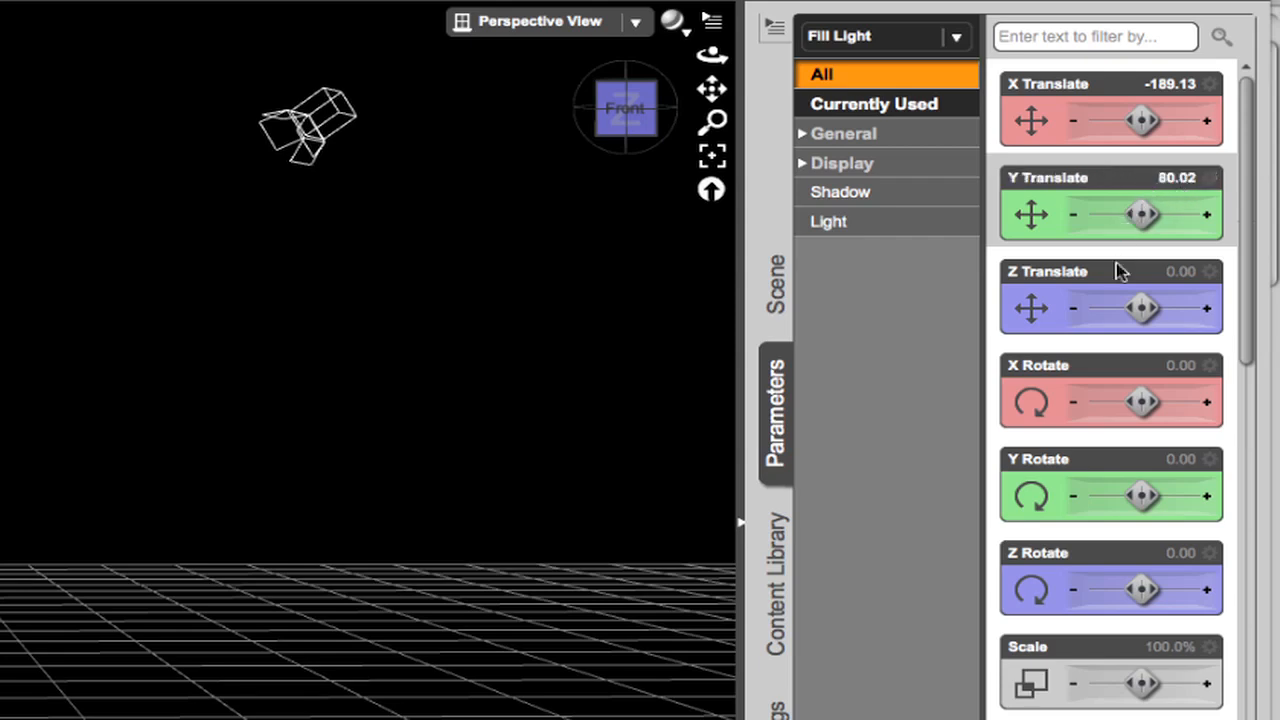
pyautogui.click(1180, 271)
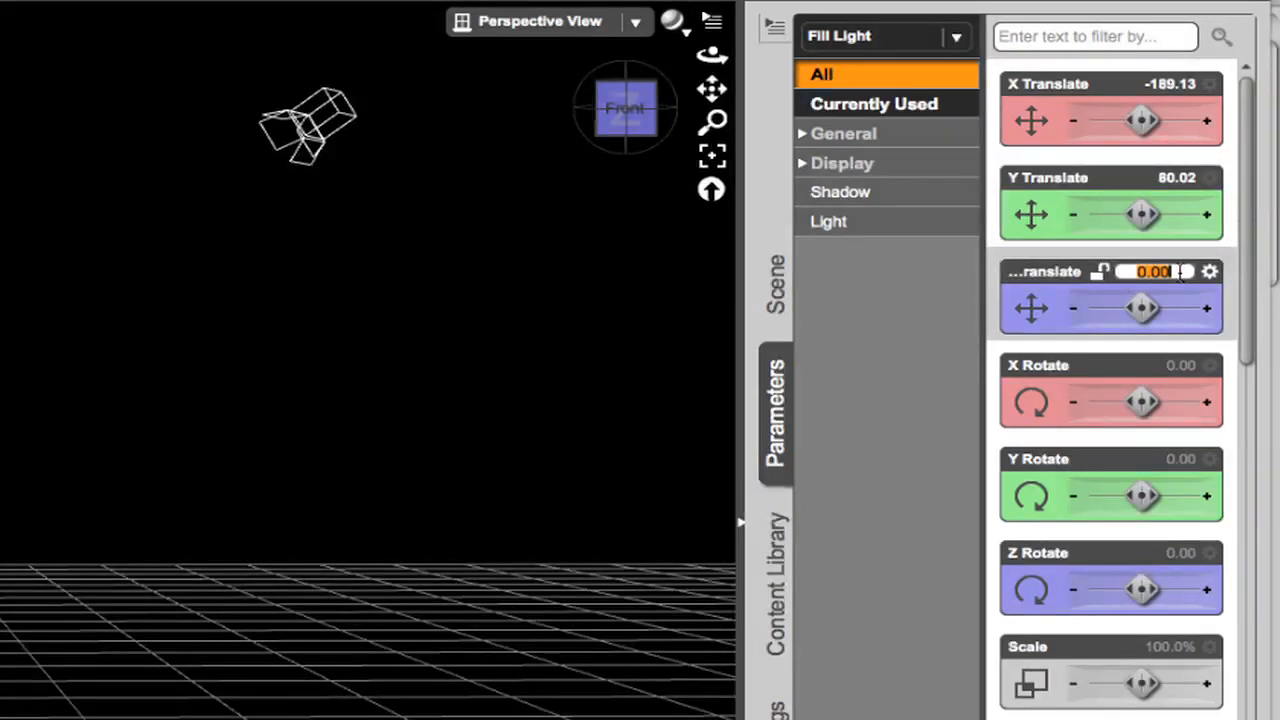
pyautogui.write('187.73')
pyautogui.press('Return')
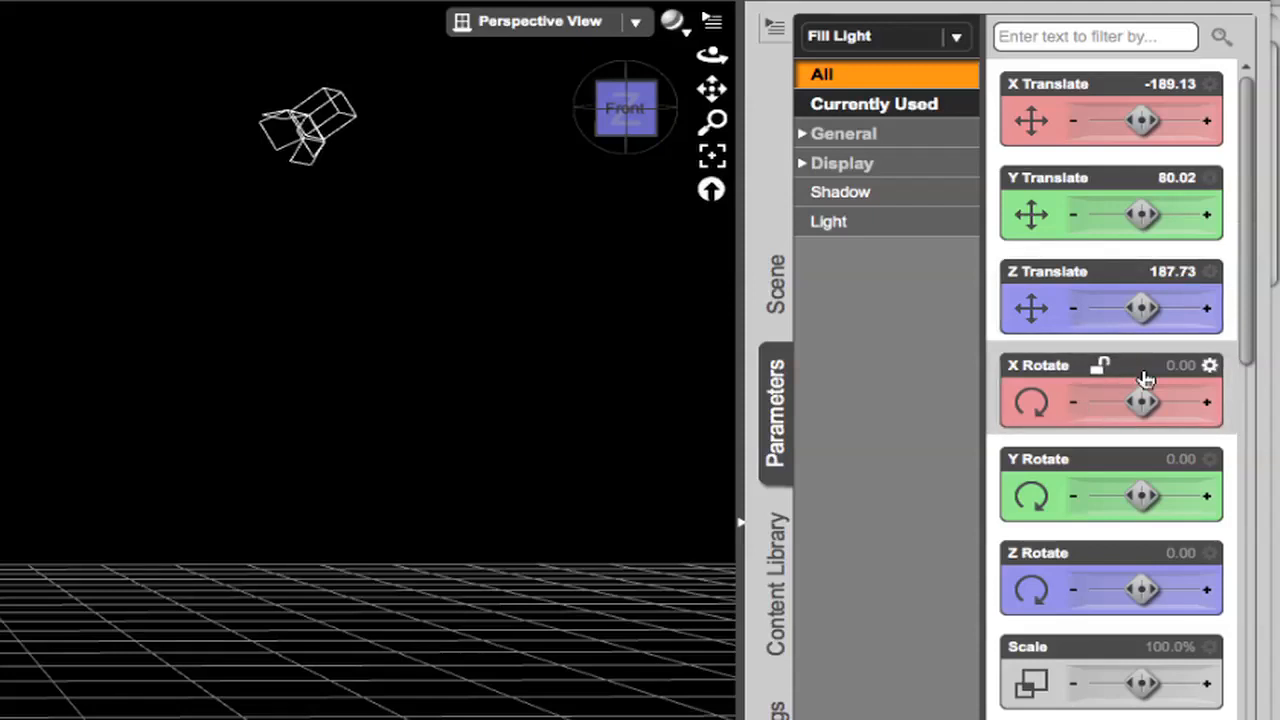
# Step: Rotate the Fill Light to X 5.23, Y -44.35 and Z -0.46 so it aims at the figure
pyautogui.click(1178, 366)
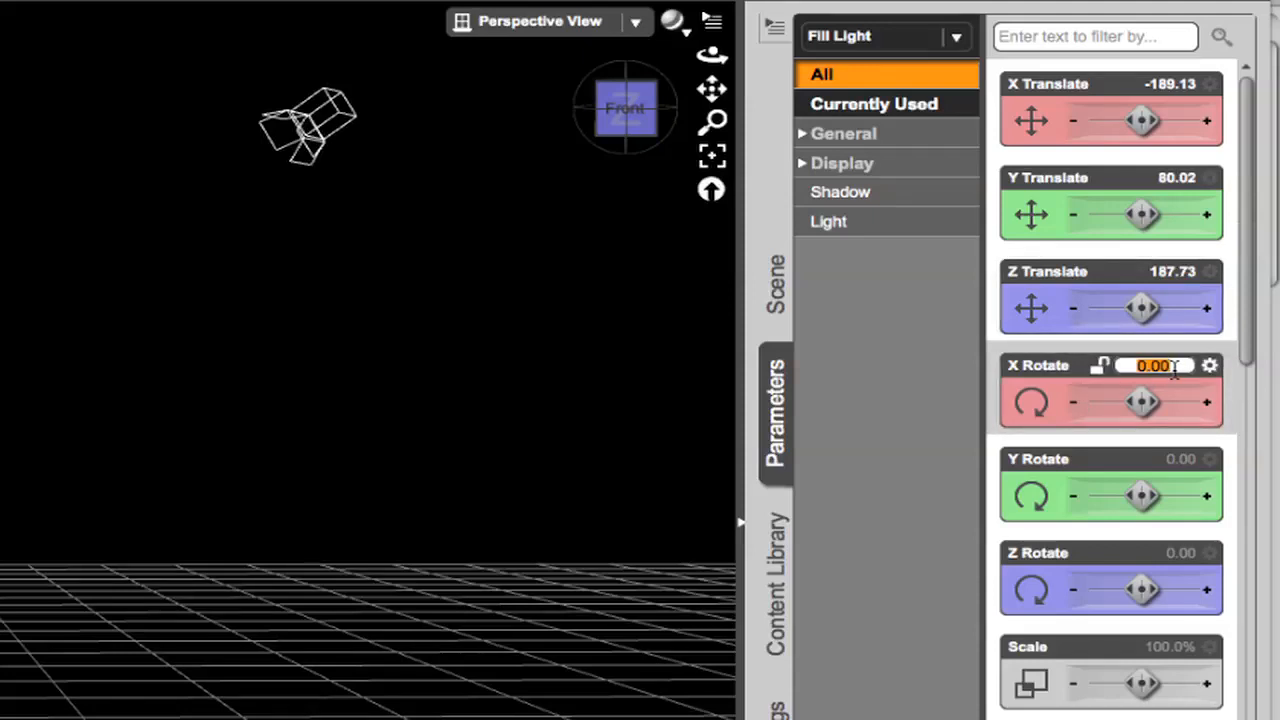
pyautogui.write('5.23')
pyautogui.press('Return')
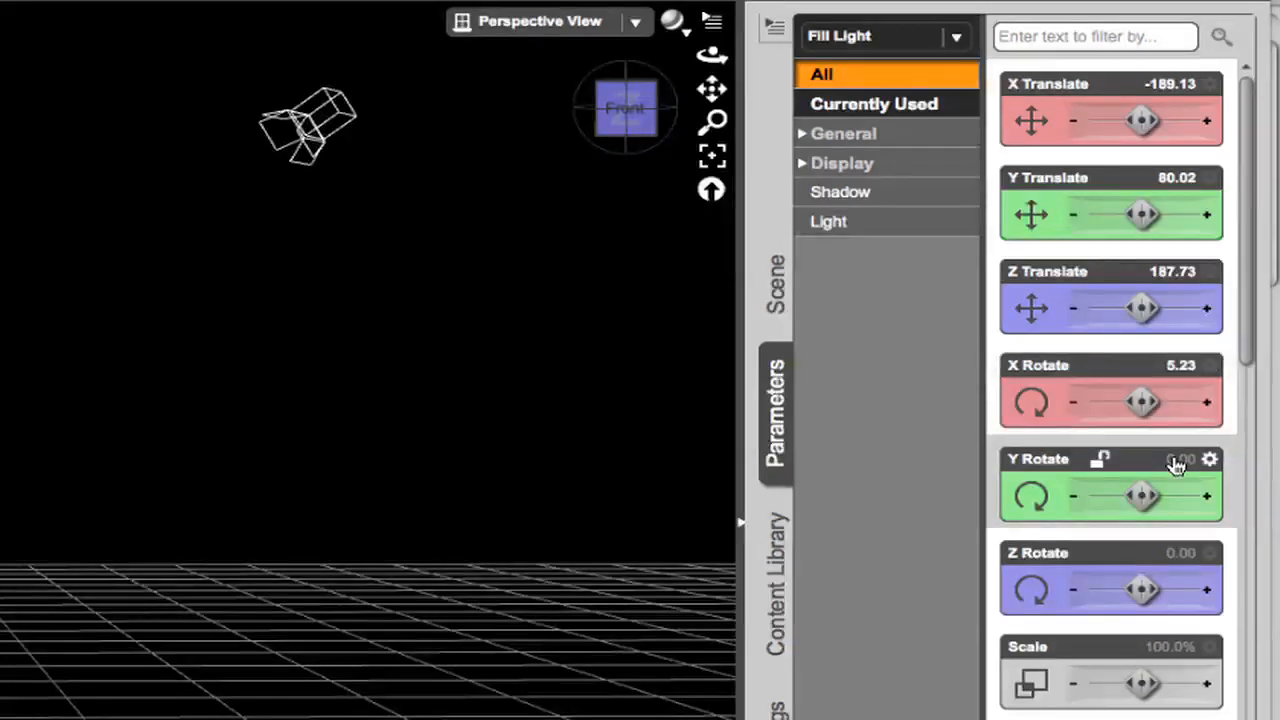
pyautogui.click(1175, 461)
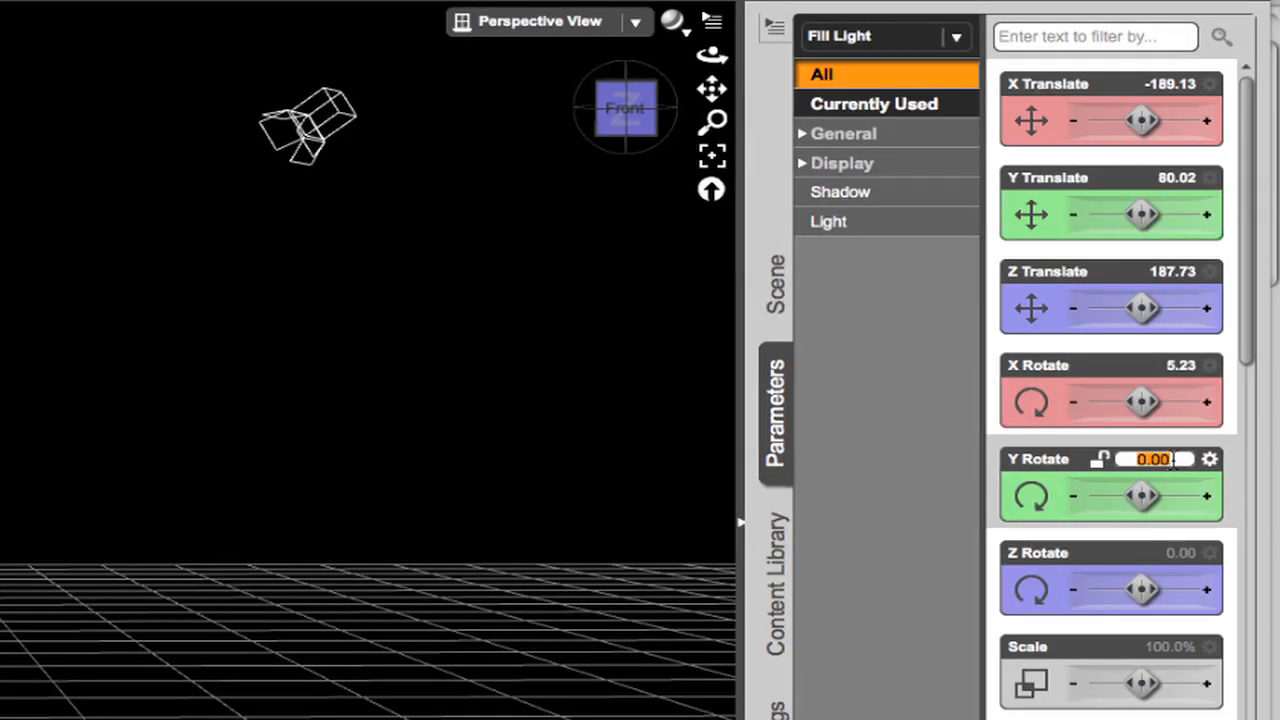
pyautogui.write('-44')
pyautogui.write('.39')
pyautogui.press('Return')
pyautogui.click(1176, 553)
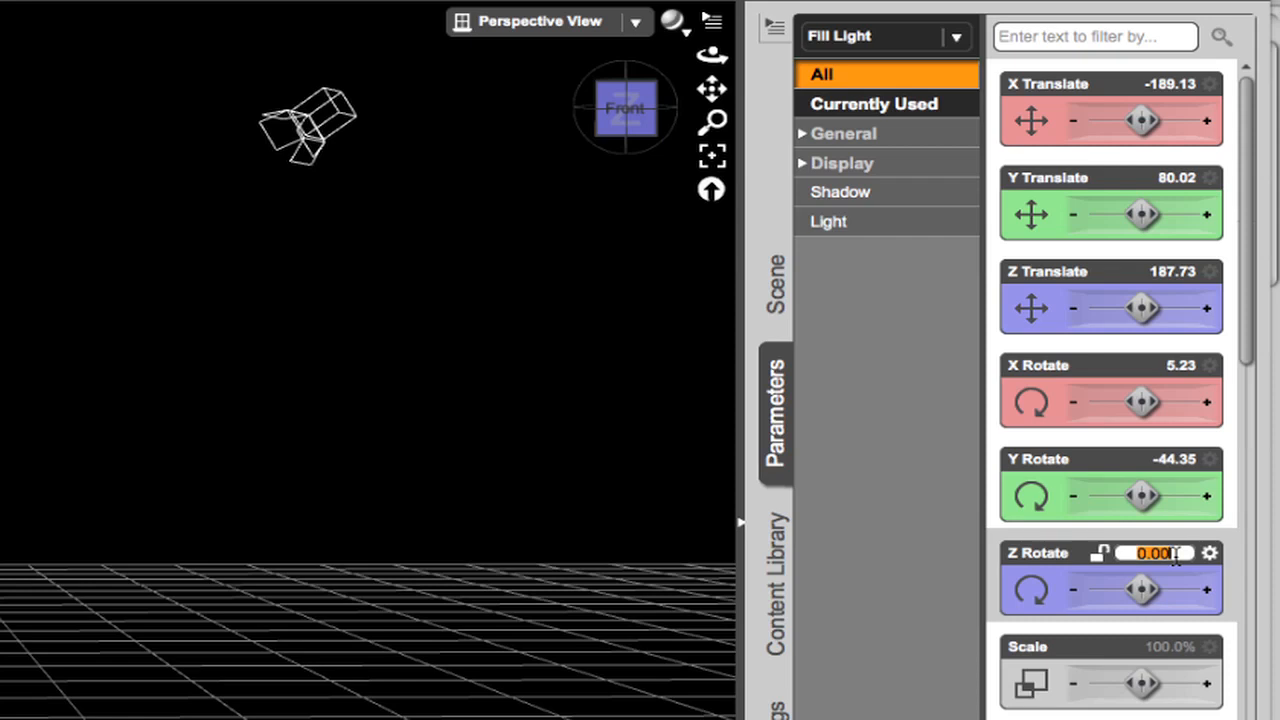
pyautogui.write('-0.46')
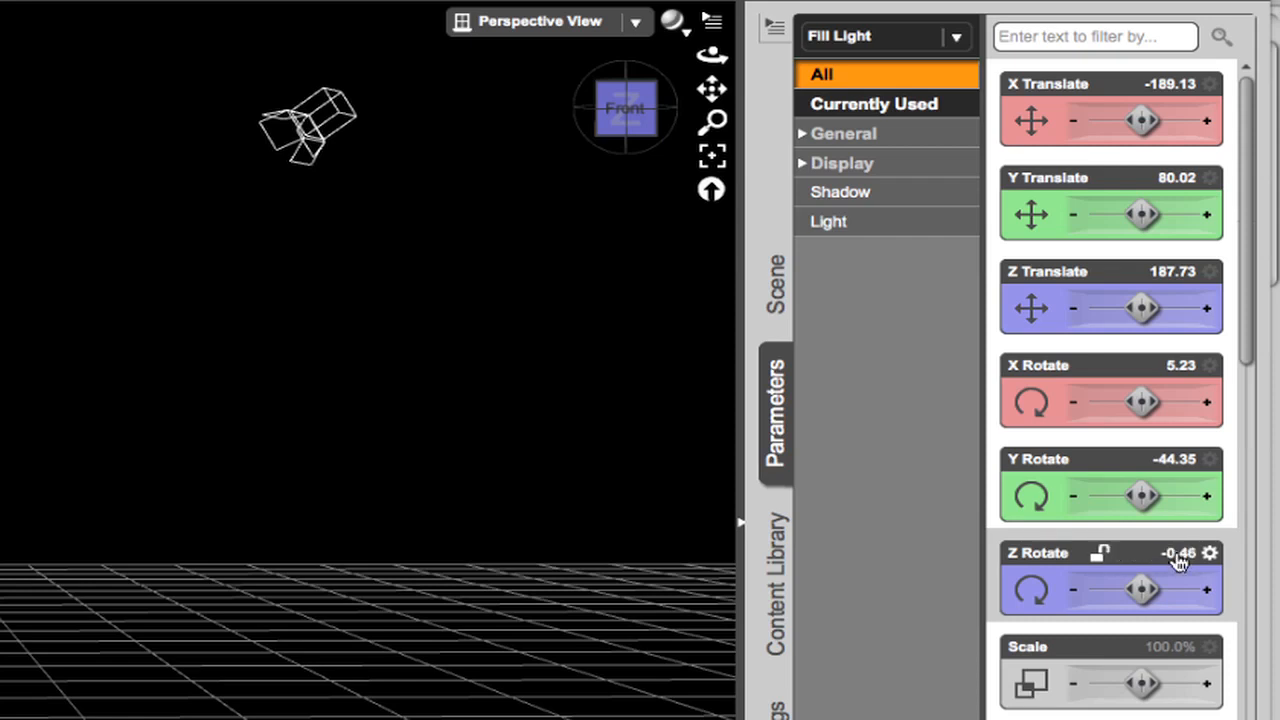
pyautogui.press('Return')
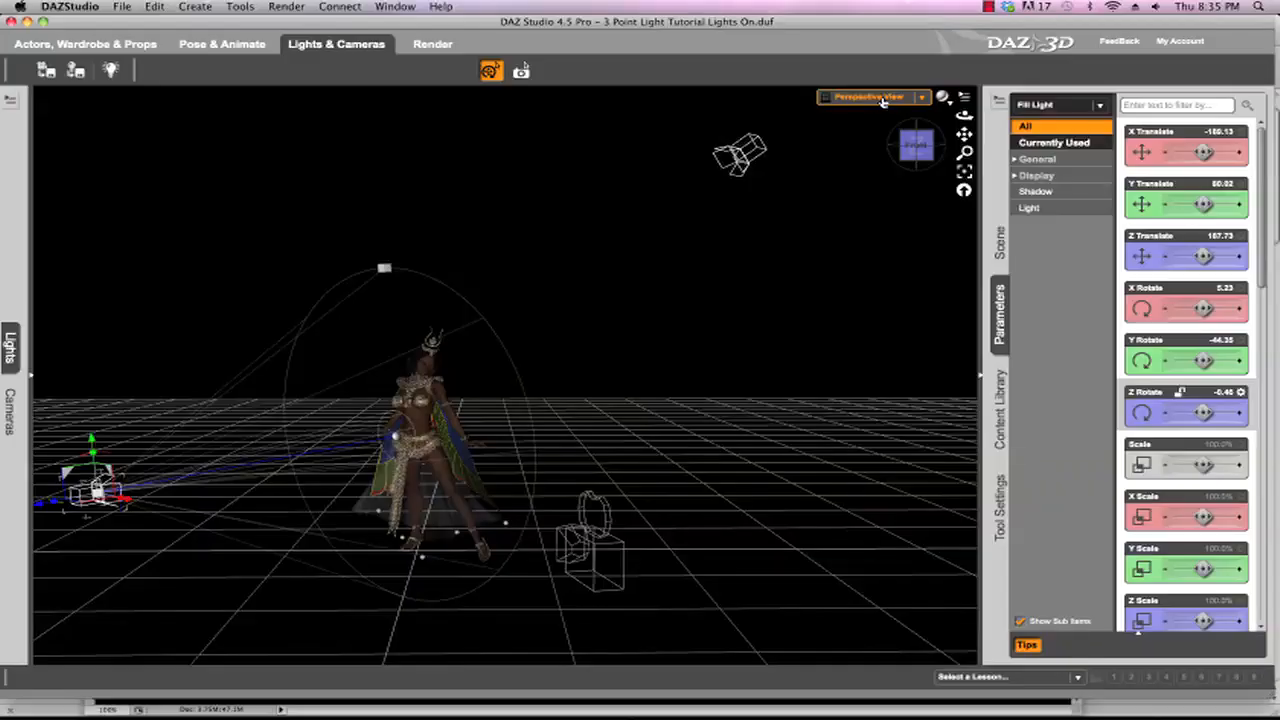
# Step: Examine the Fill Light's placement relative to the figure in the Top and Front views, and return to the Perspective View
pyautogui.click(883, 101)
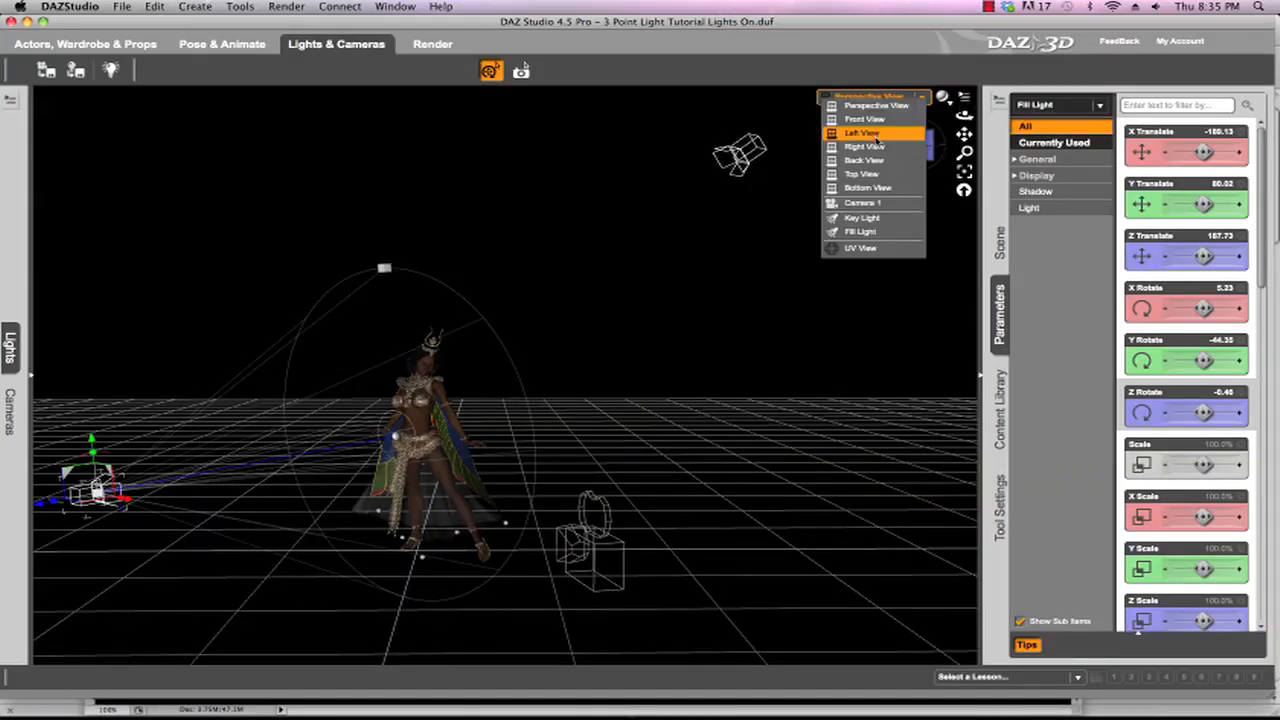
pyautogui.click(868, 178)
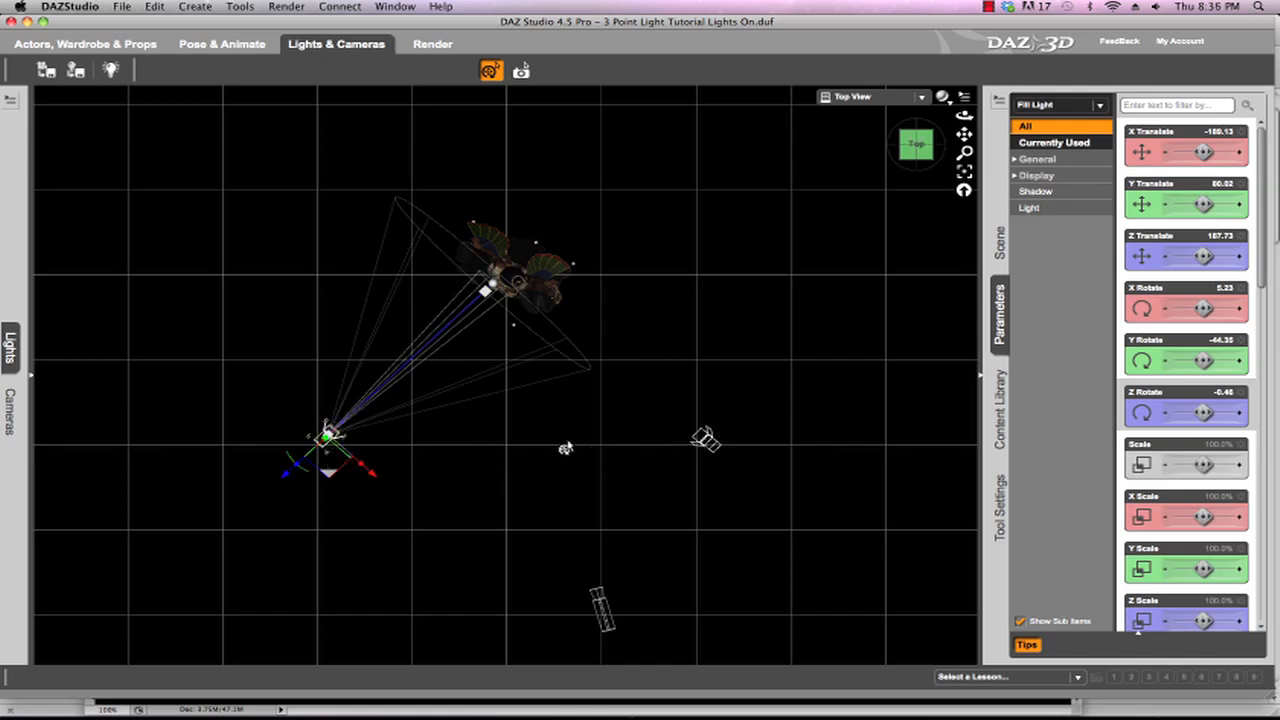
pyautogui.click(905, 97)
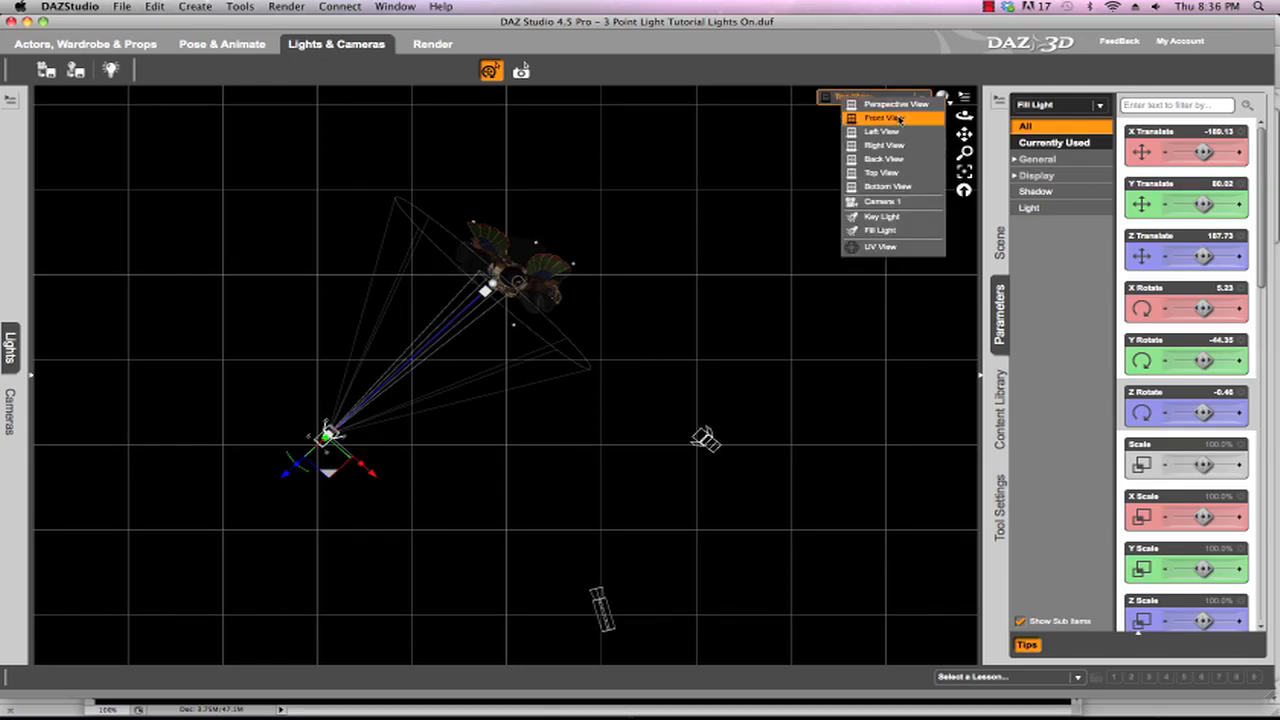
pyautogui.click(900, 118)
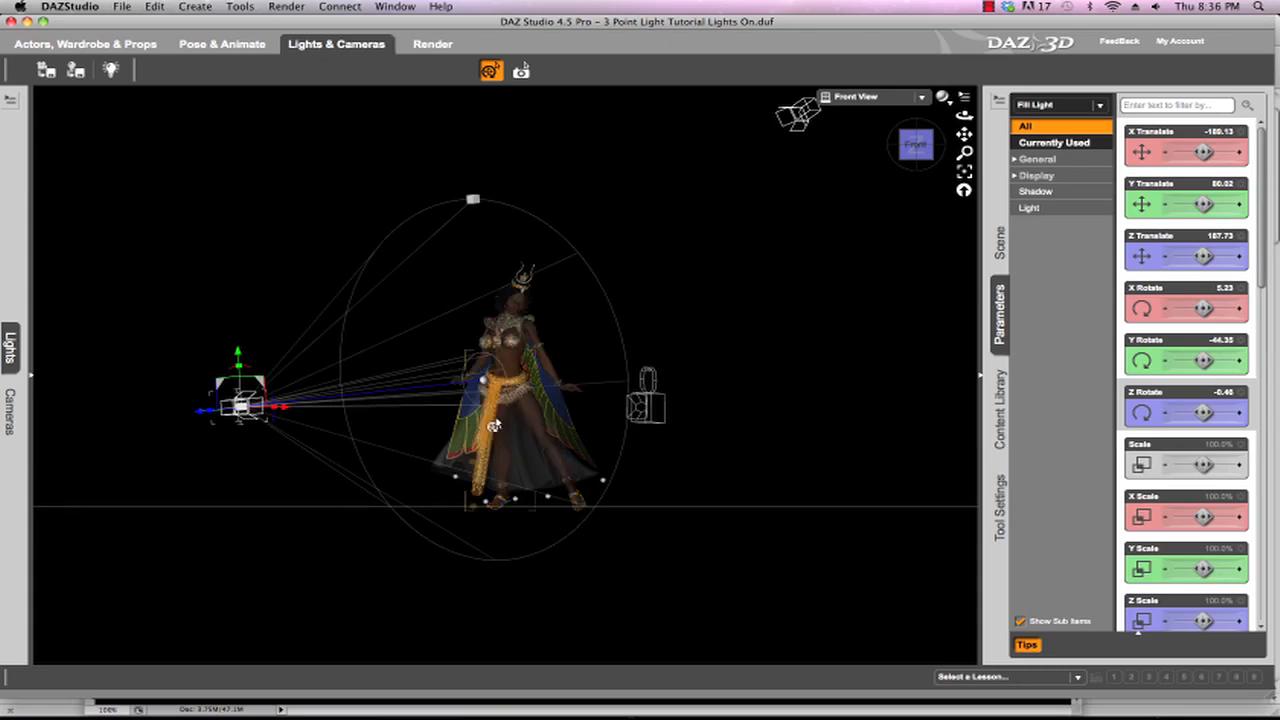
pyautogui.click(921, 97)
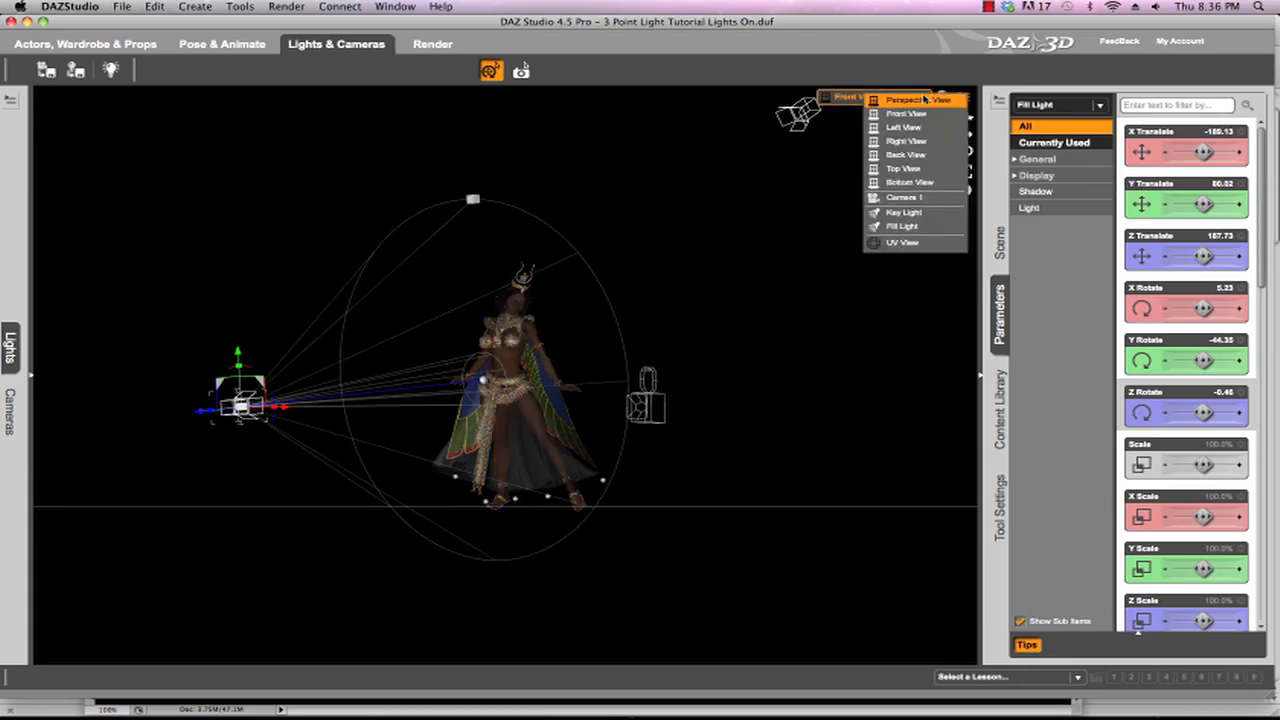
pyautogui.click(918, 100)
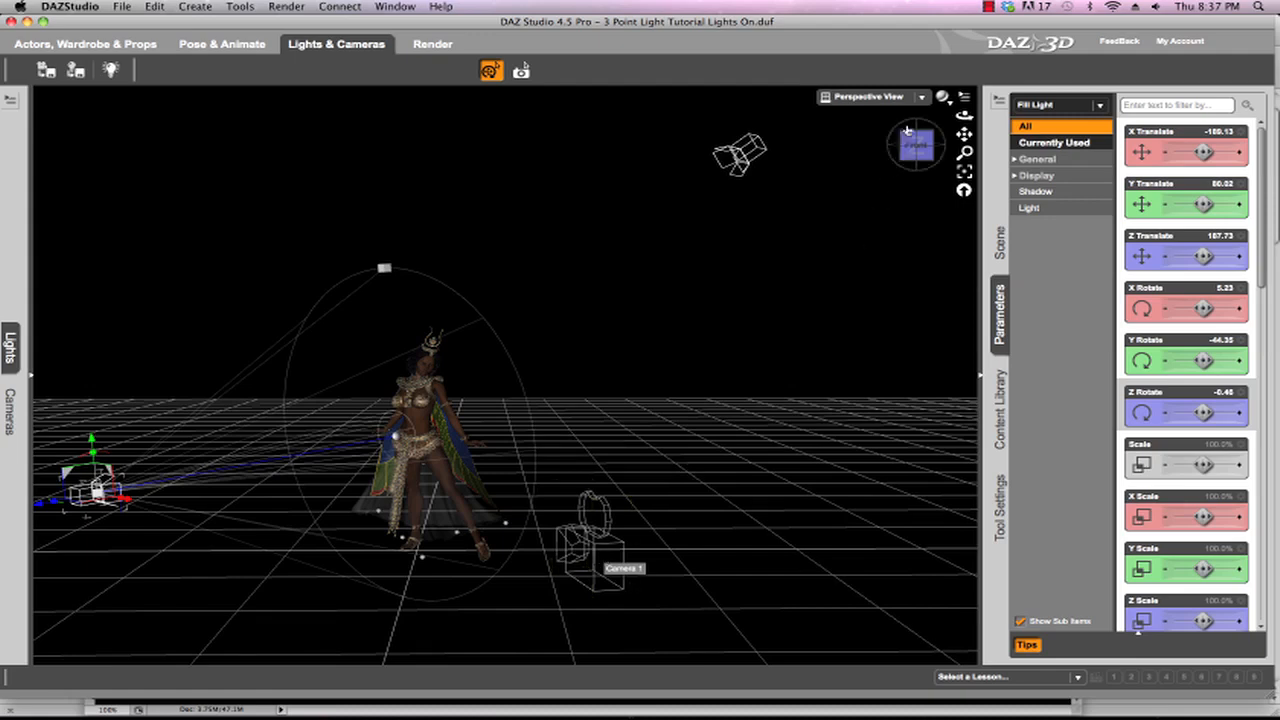
# Step: Look at the figure through Camera 1 and deselect the Fill Light
pyautogui.click(872, 97)
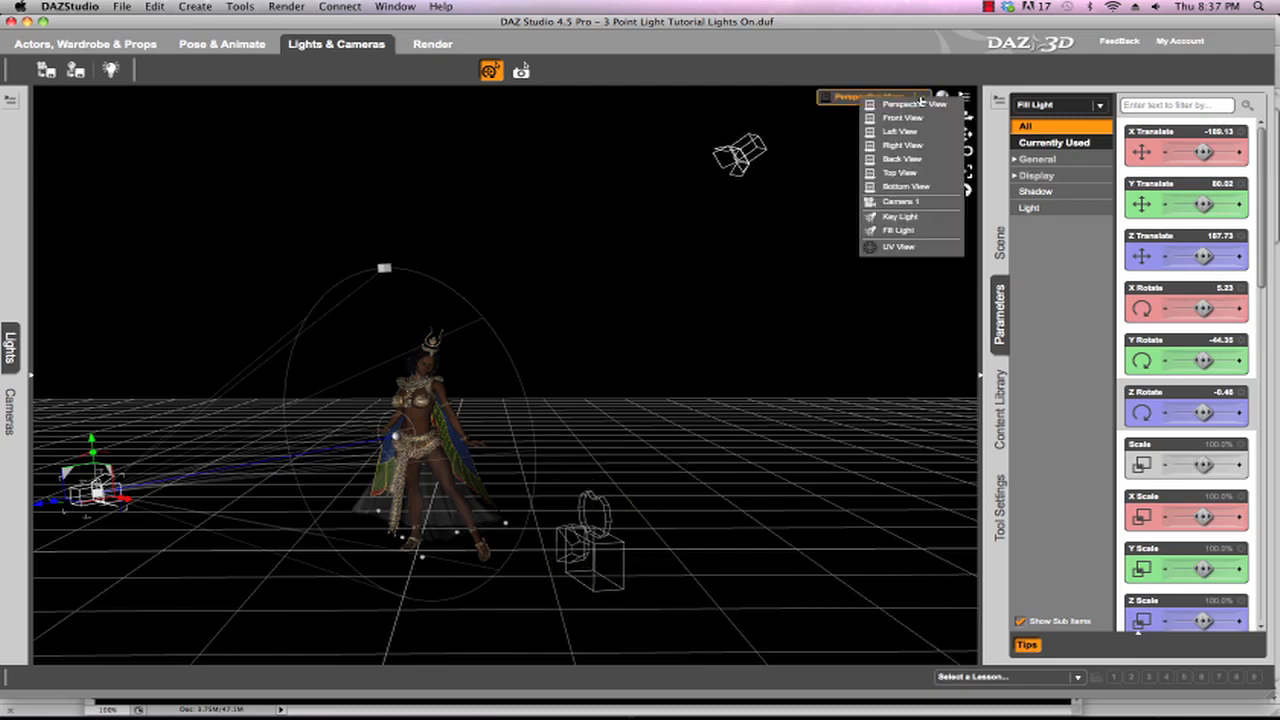
pyautogui.click(903, 202)
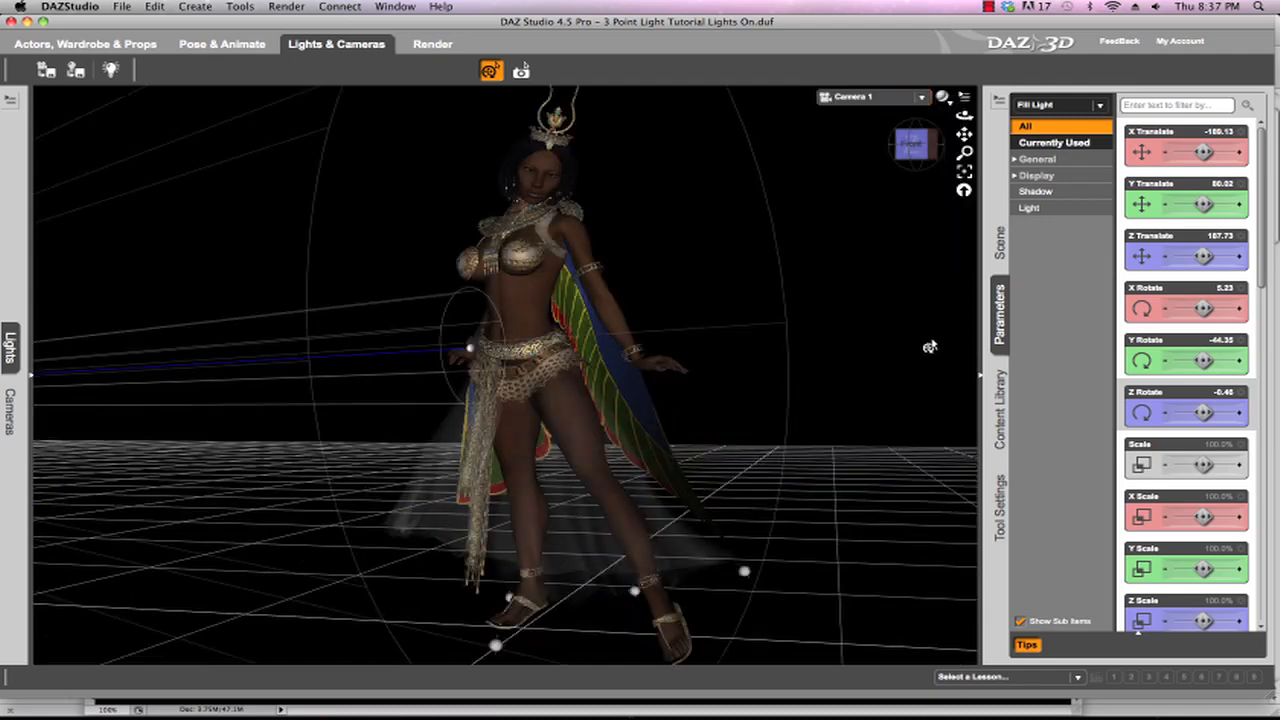
pyautogui.click(930, 347)
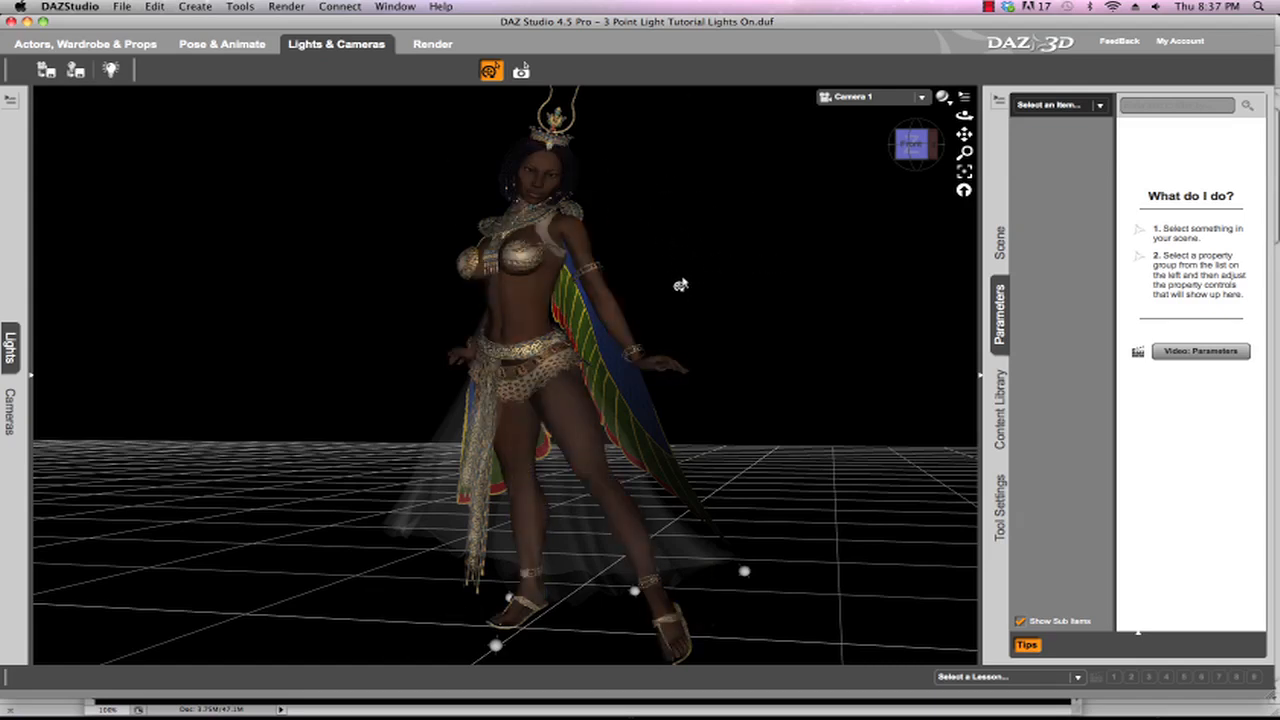
# Step: Create a second camera with the default settings and switch the viewport to Camera 2
pyautogui.click(196, 7)
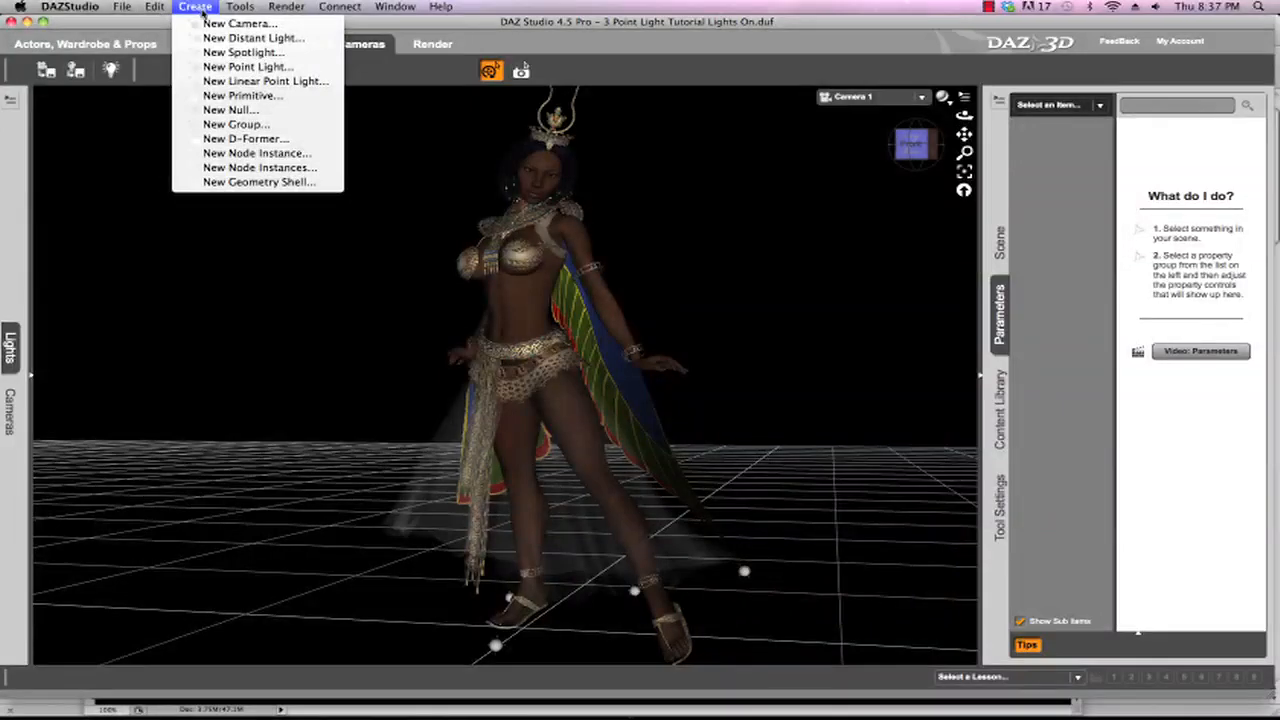
pyautogui.click(230, 23)
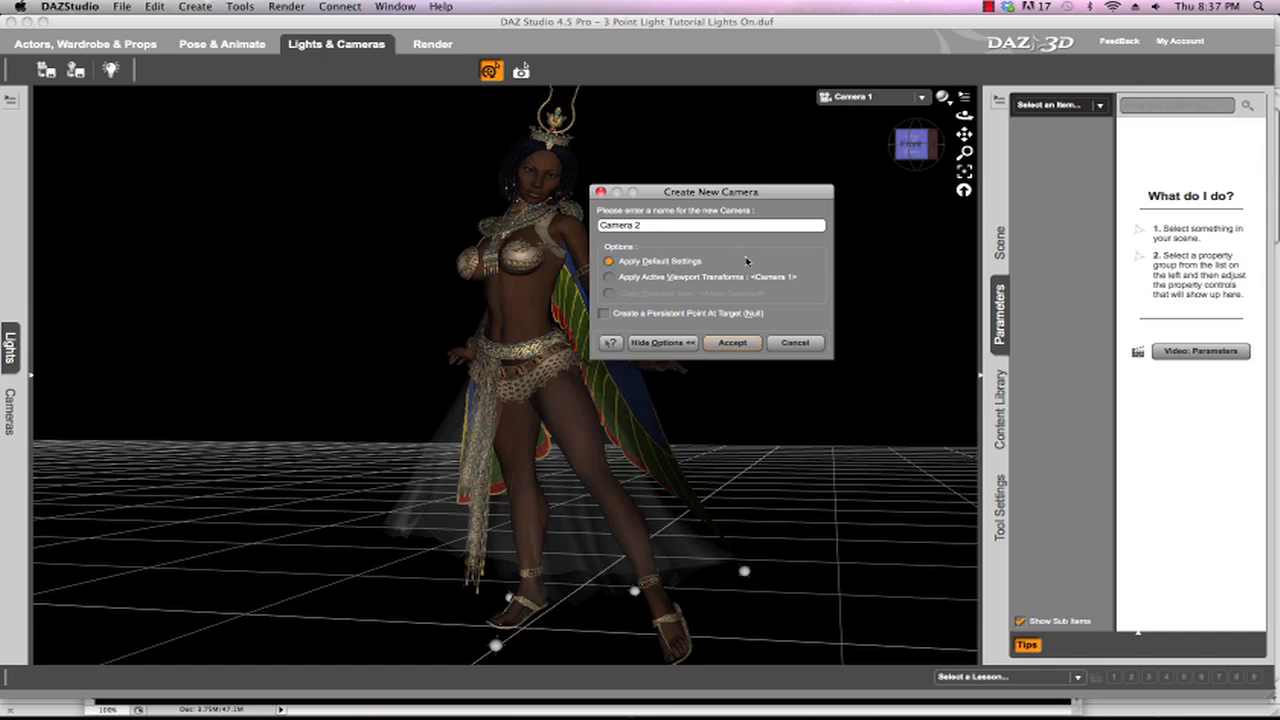
pyautogui.click(730, 345)
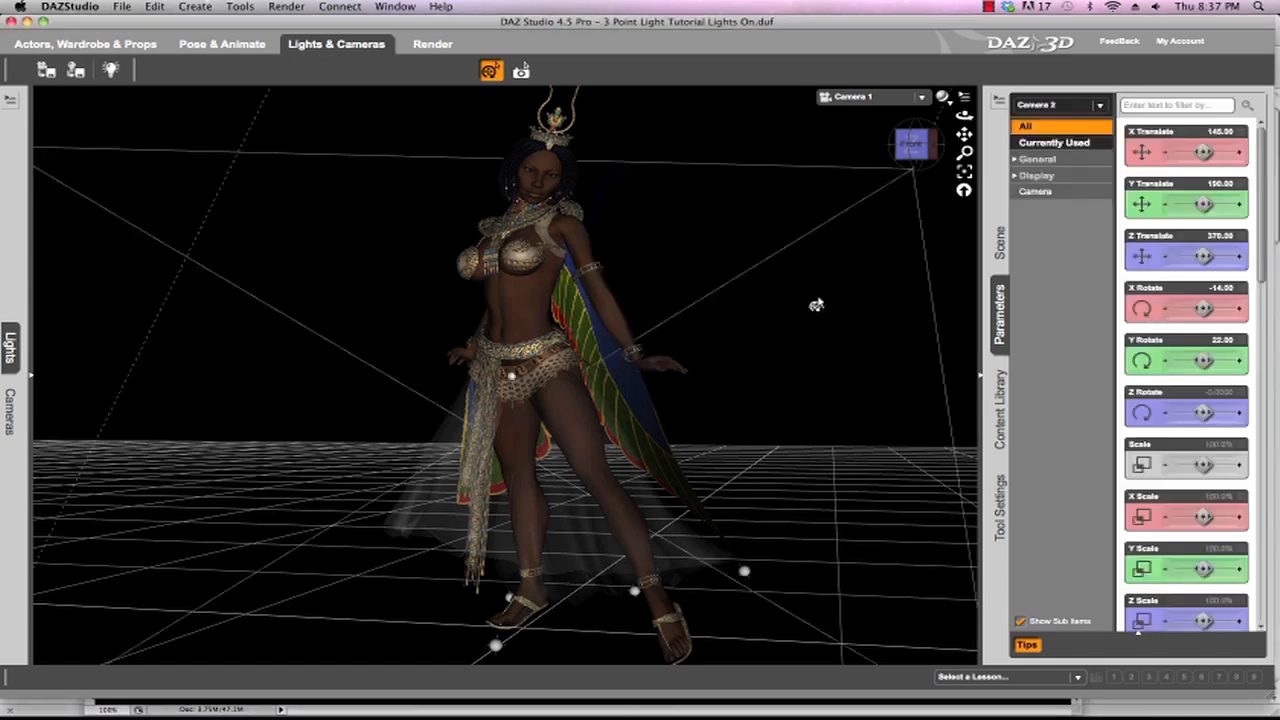
pyautogui.click(905, 97)
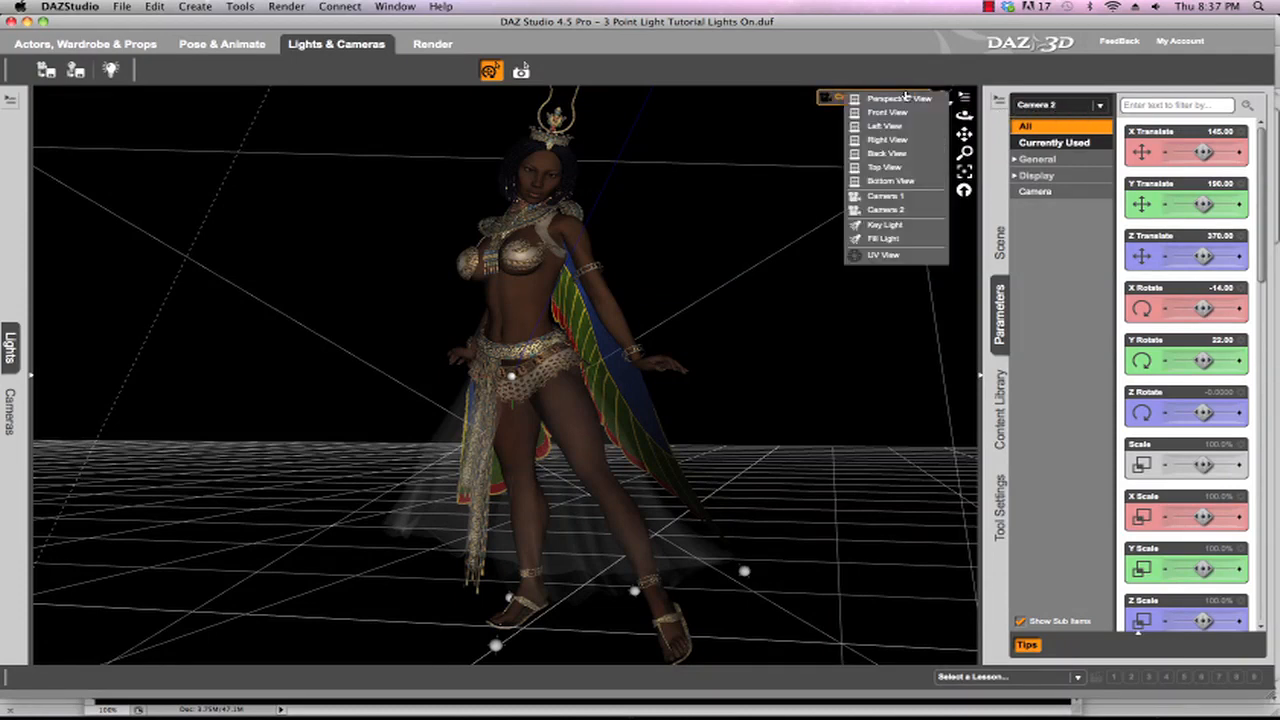
pyautogui.click(903, 211)
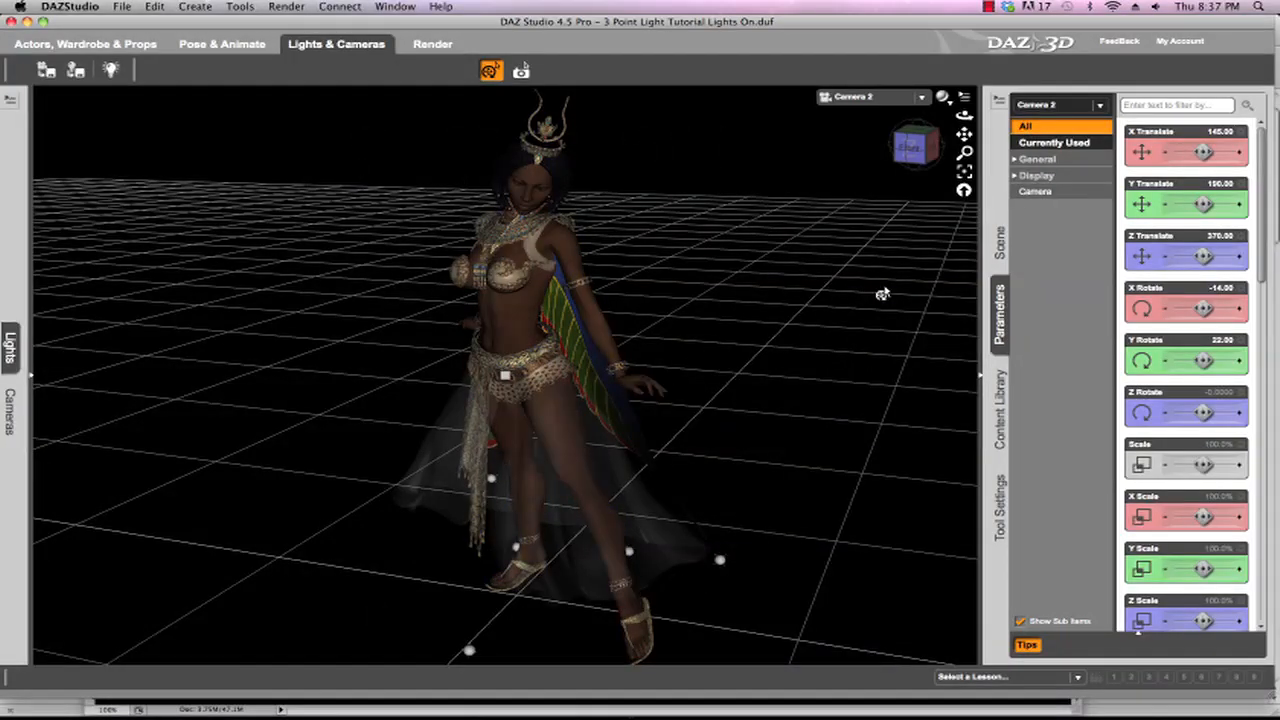
# Step: Position Camera 2 at X 97.59, Y 79.32 and Z 380.86
pyautogui.doubleClick(1222, 132)
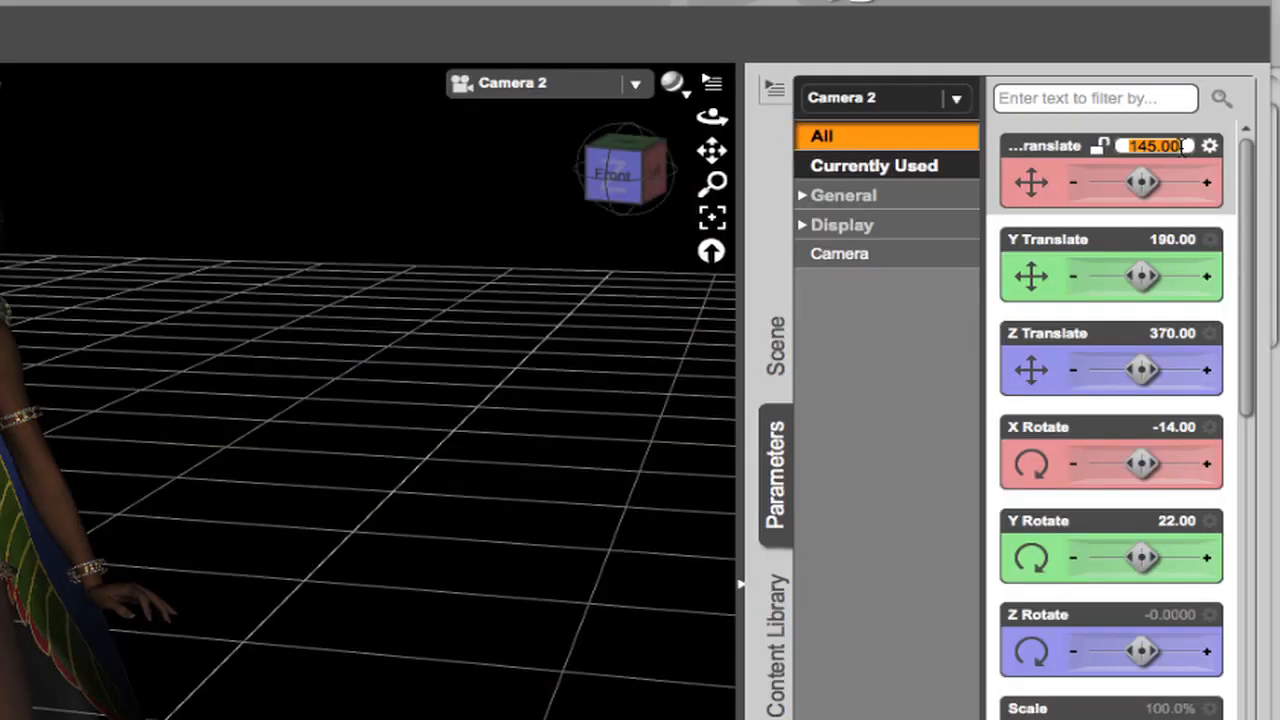
pyautogui.write('97.59')
pyautogui.click(1178, 240)
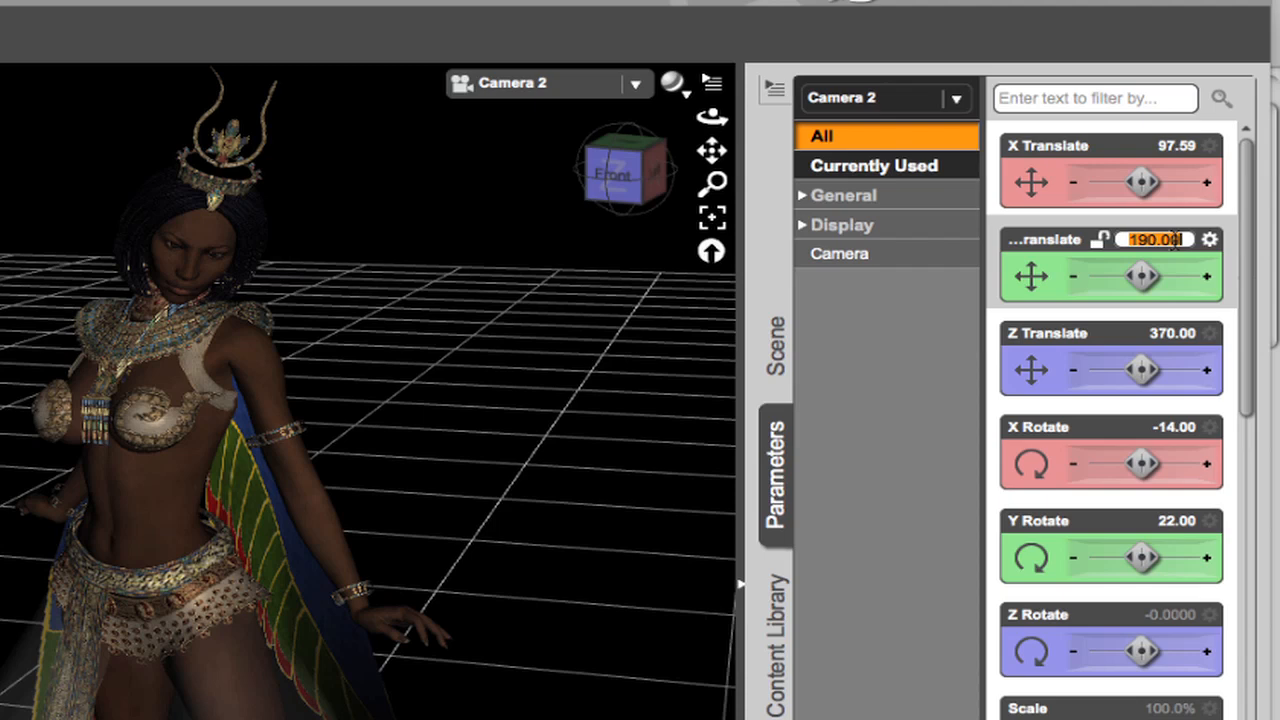
pyautogui.write('79.32')
pyautogui.click(1165, 335)
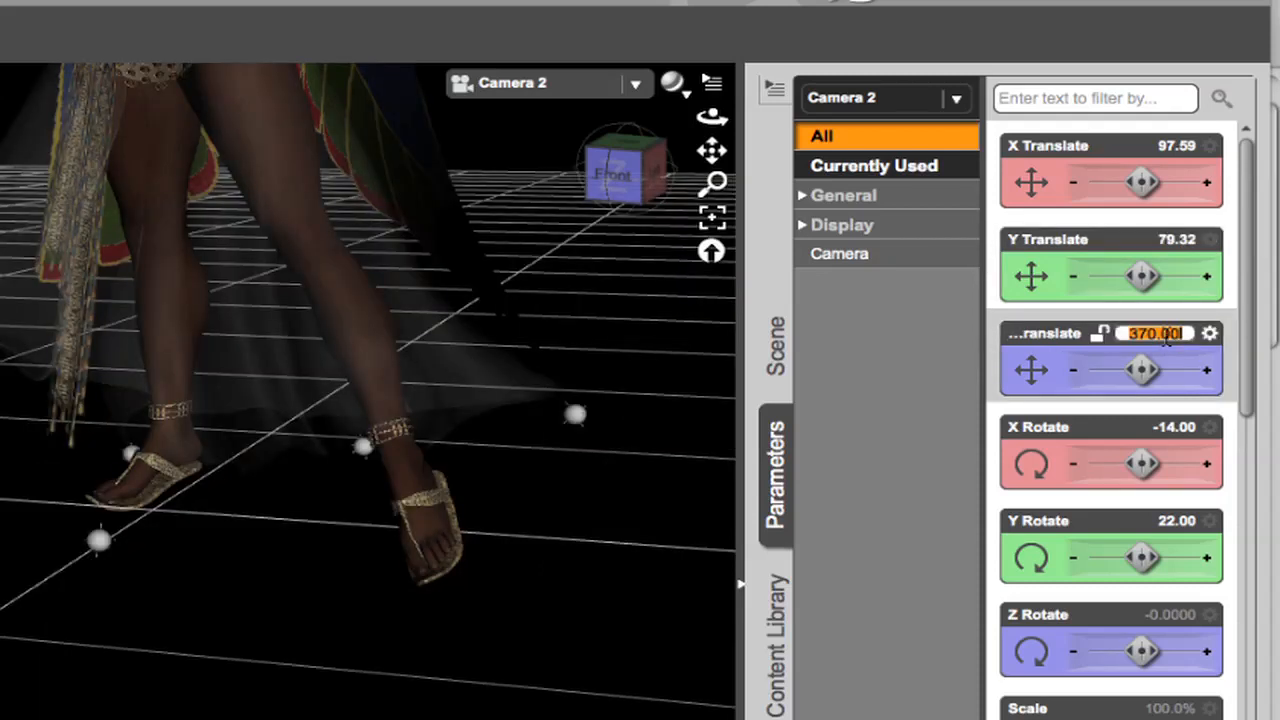
pyautogui.write('380.86')
pyautogui.press('Return')
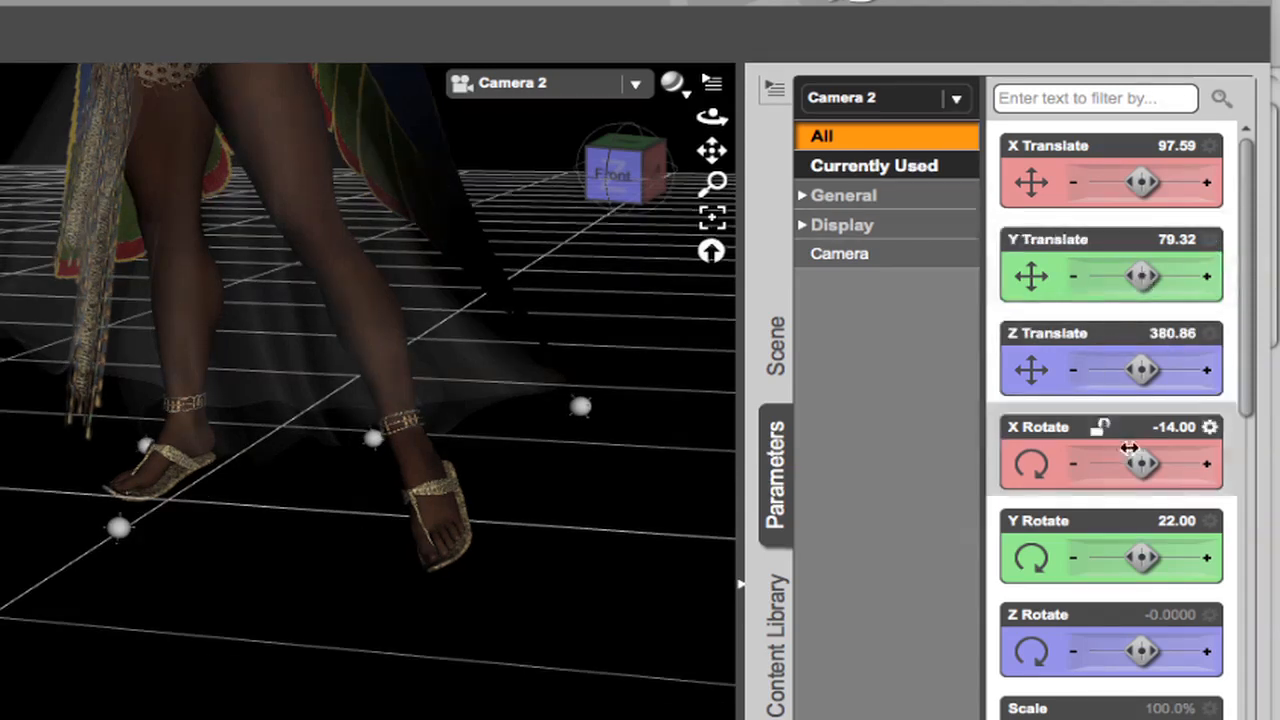
# Step: Rotate Camera 2 to 1.81 on X and 15.24 on Y
pyautogui.click(1183, 428)
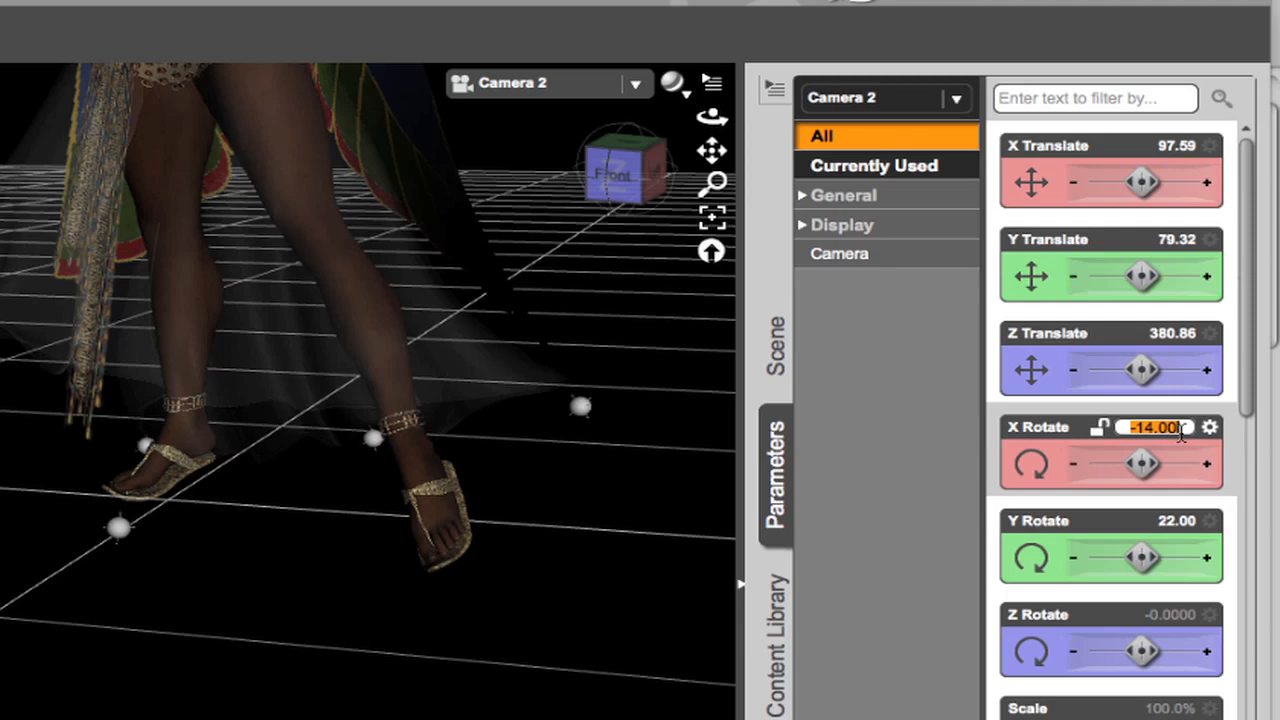
pyautogui.write('1.81')
pyautogui.press('Return')
pyautogui.click(1178, 523)
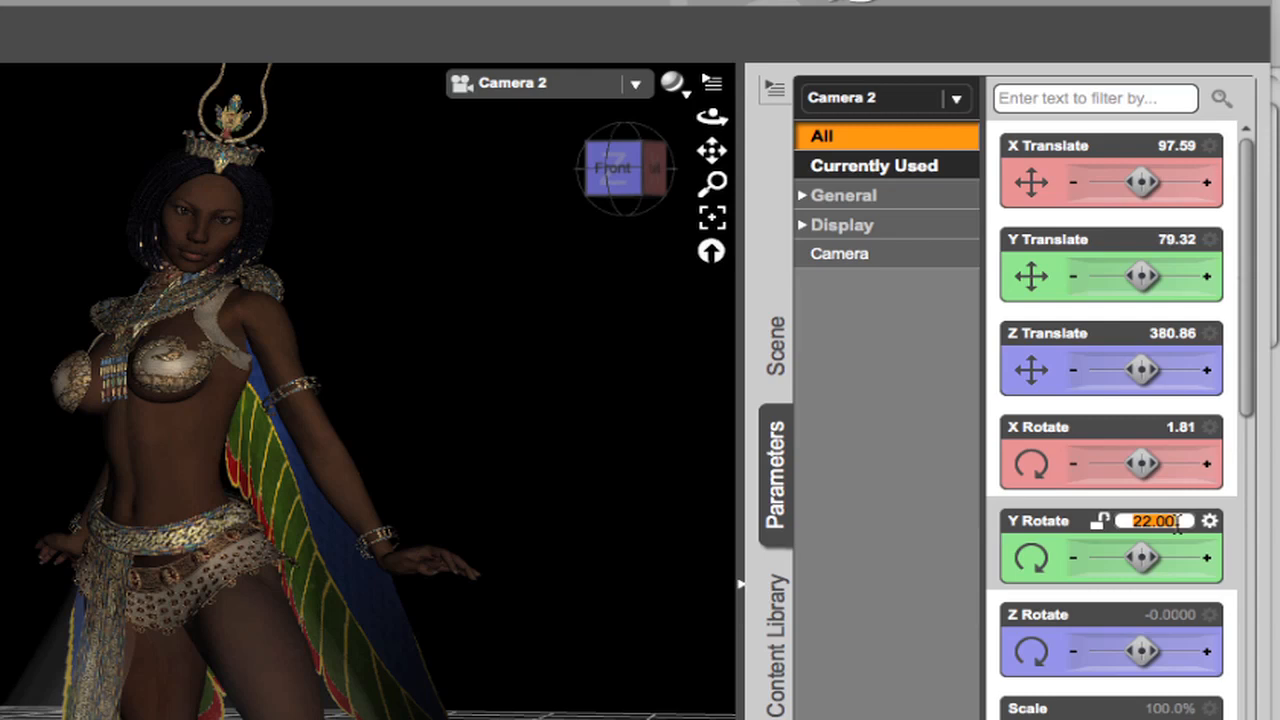
pyautogui.write('15.24')
pyautogui.press('Return')
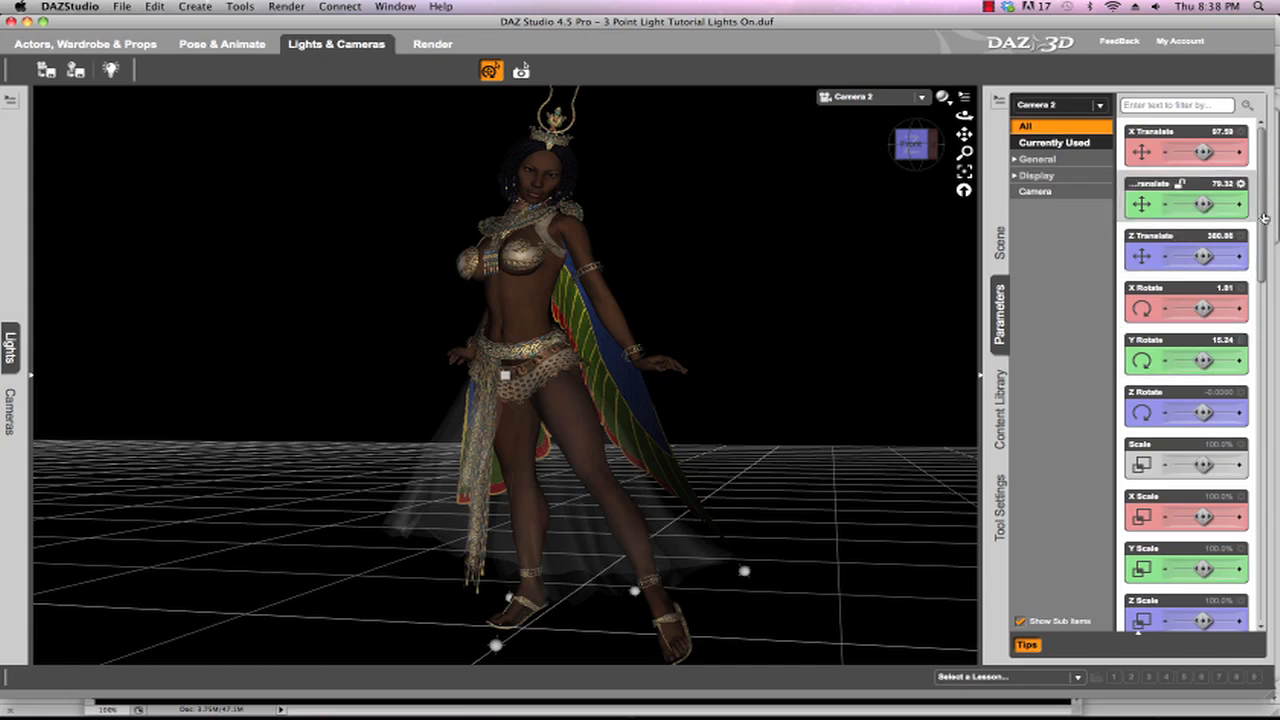
# Step: Switch to Photoshop, show the Key + Fill group in place of Key Light, and move its render to the right half of the canvas
pyautogui.press('super+Tab')
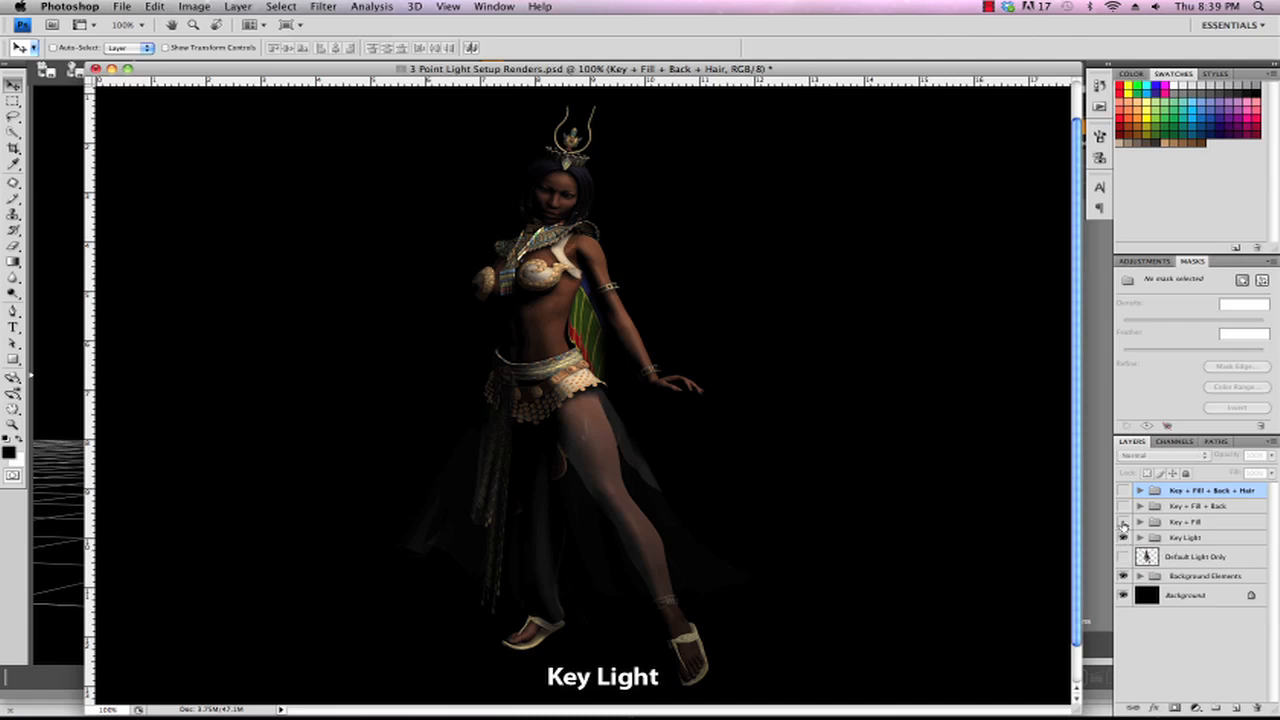
pyautogui.click(1123, 522)
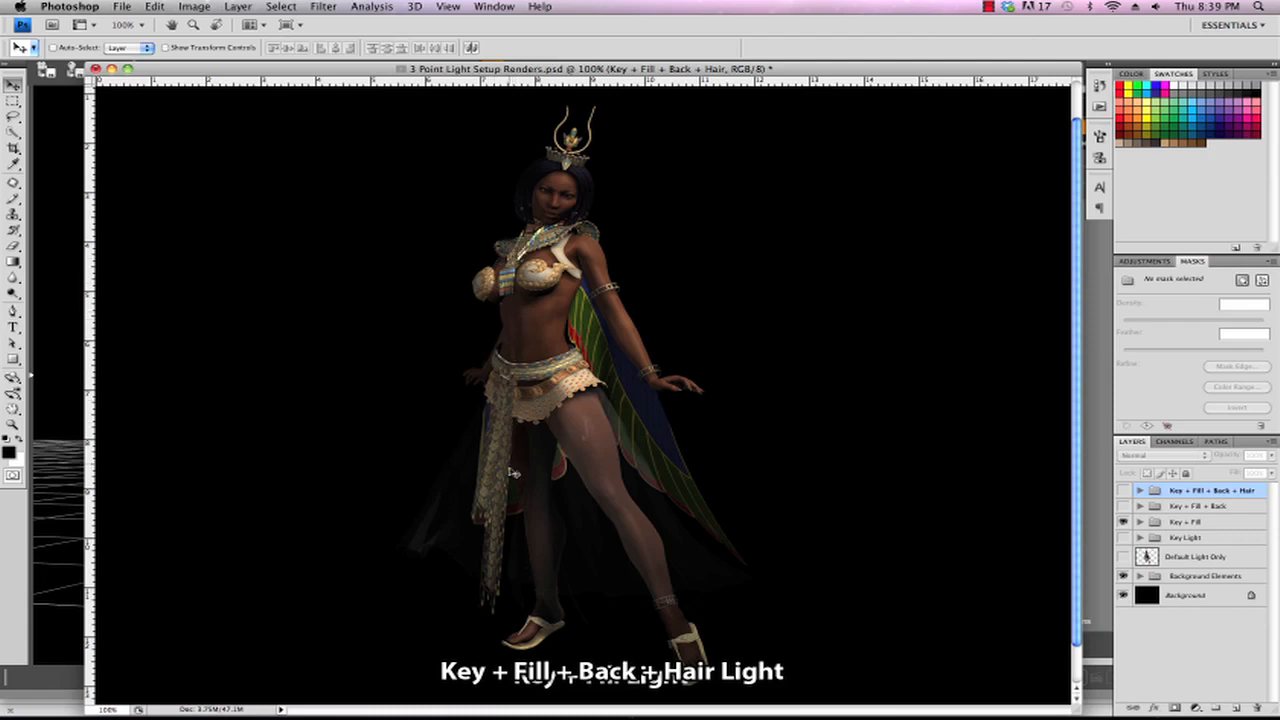
pyautogui.click(1155, 525)
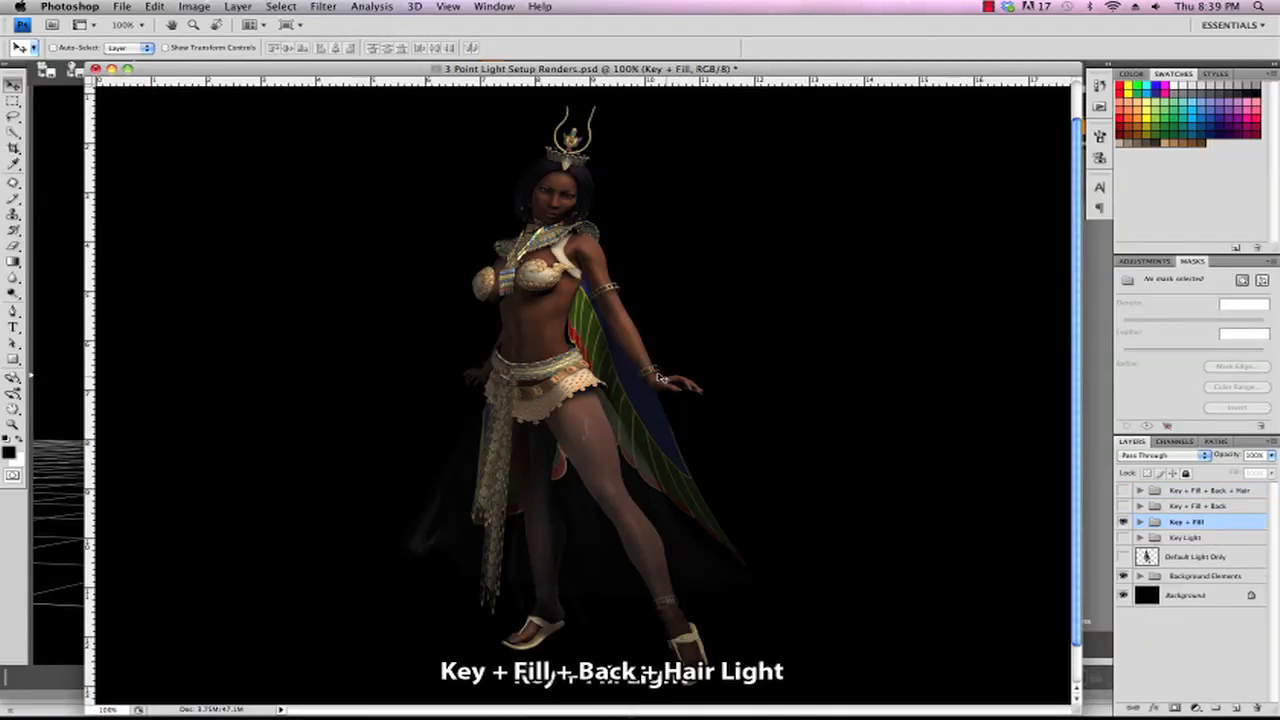
pyautogui.moveTo(592, 355); pyautogui.dragTo(812, 355)
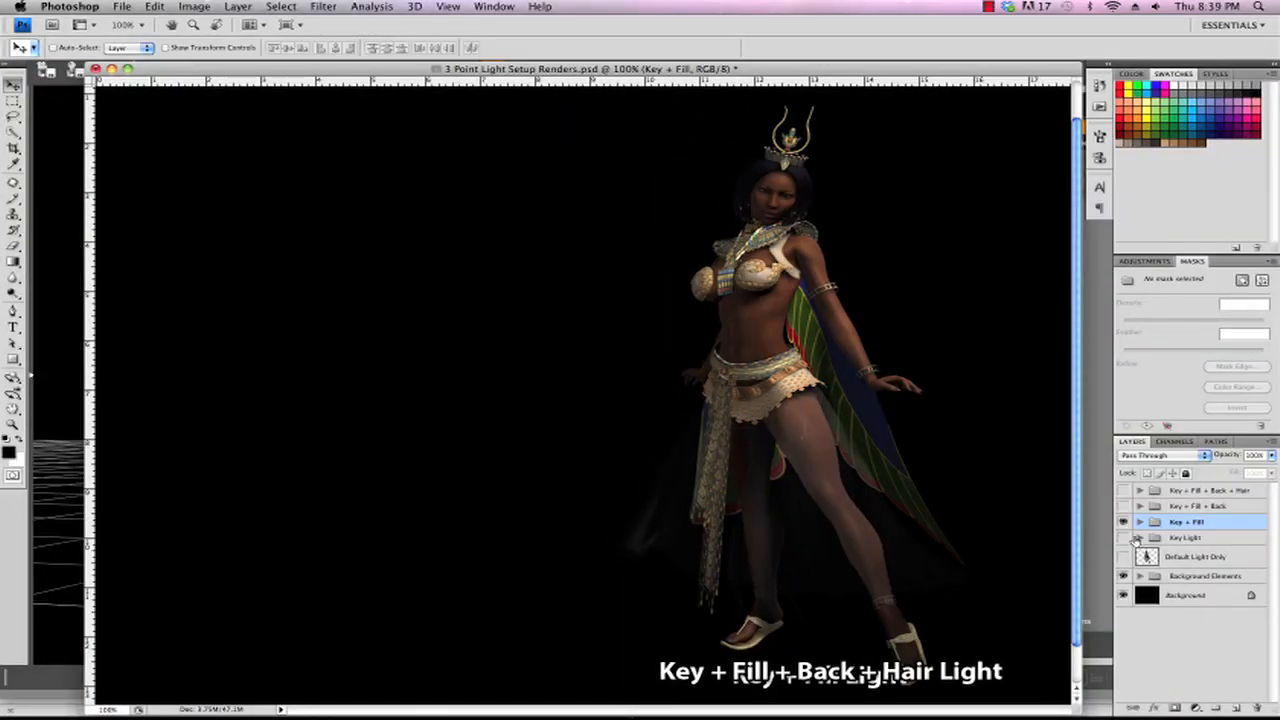
# Step: Show the Key Light group and move its render left, beside the Key + Fill render for comparison
pyautogui.click(1123, 537)
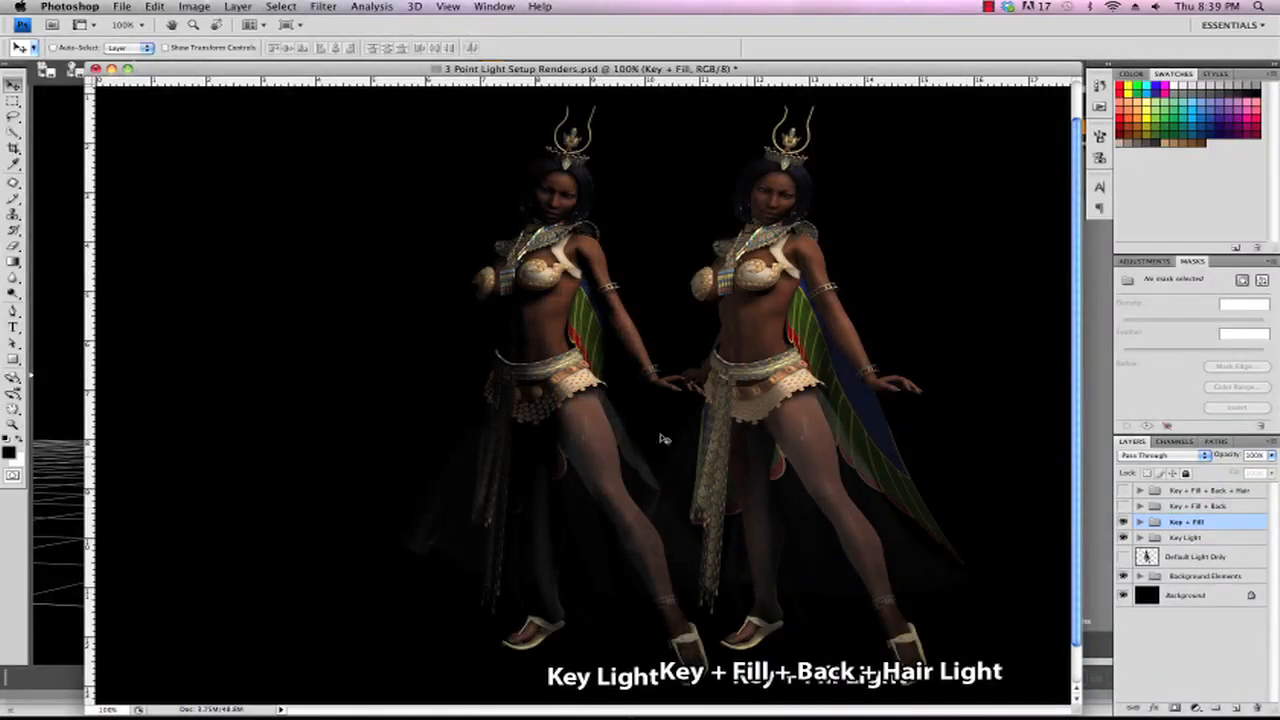
pyautogui.click(1183, 539)
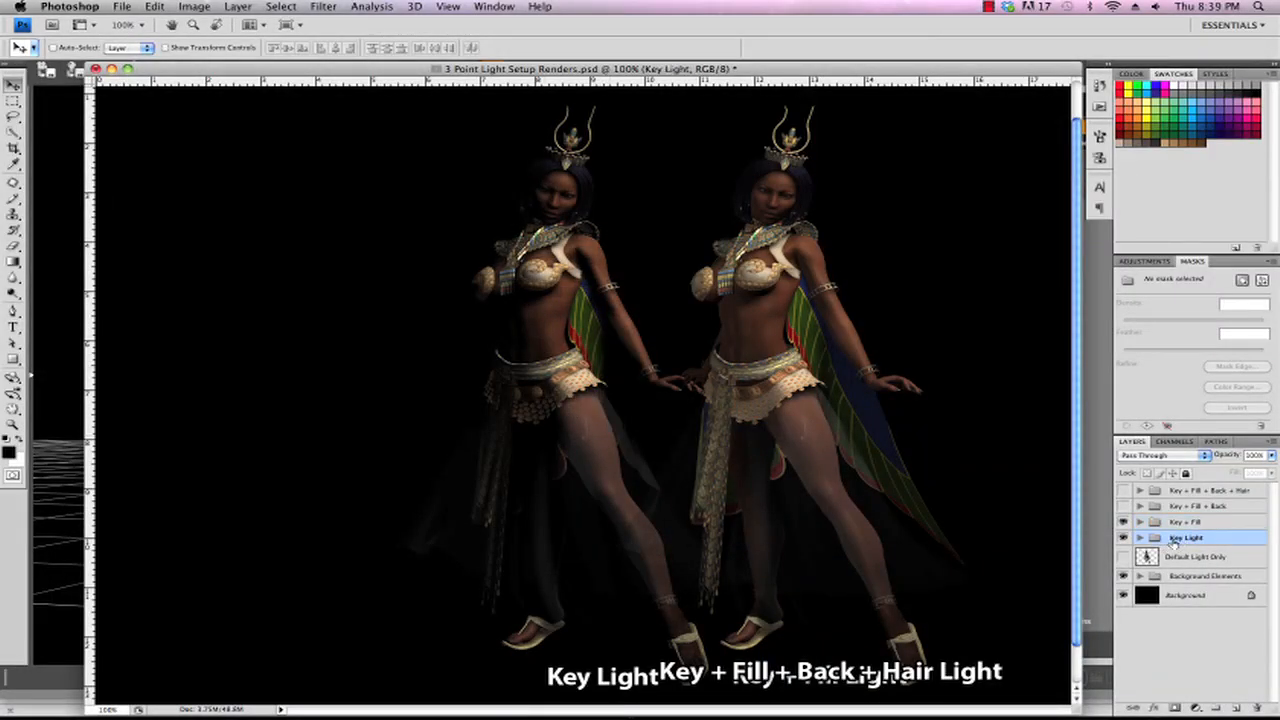
pyautogui.moveTo(560, 358); pyautogui.dragTo(410, 353)
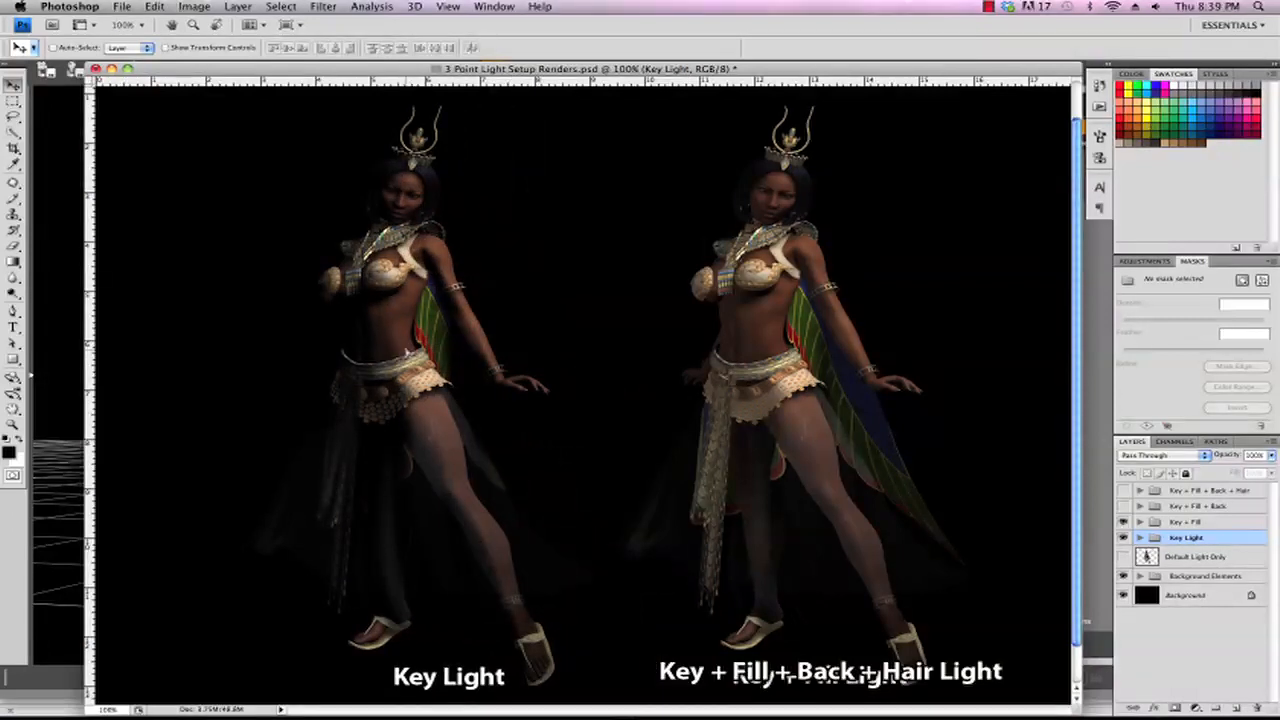
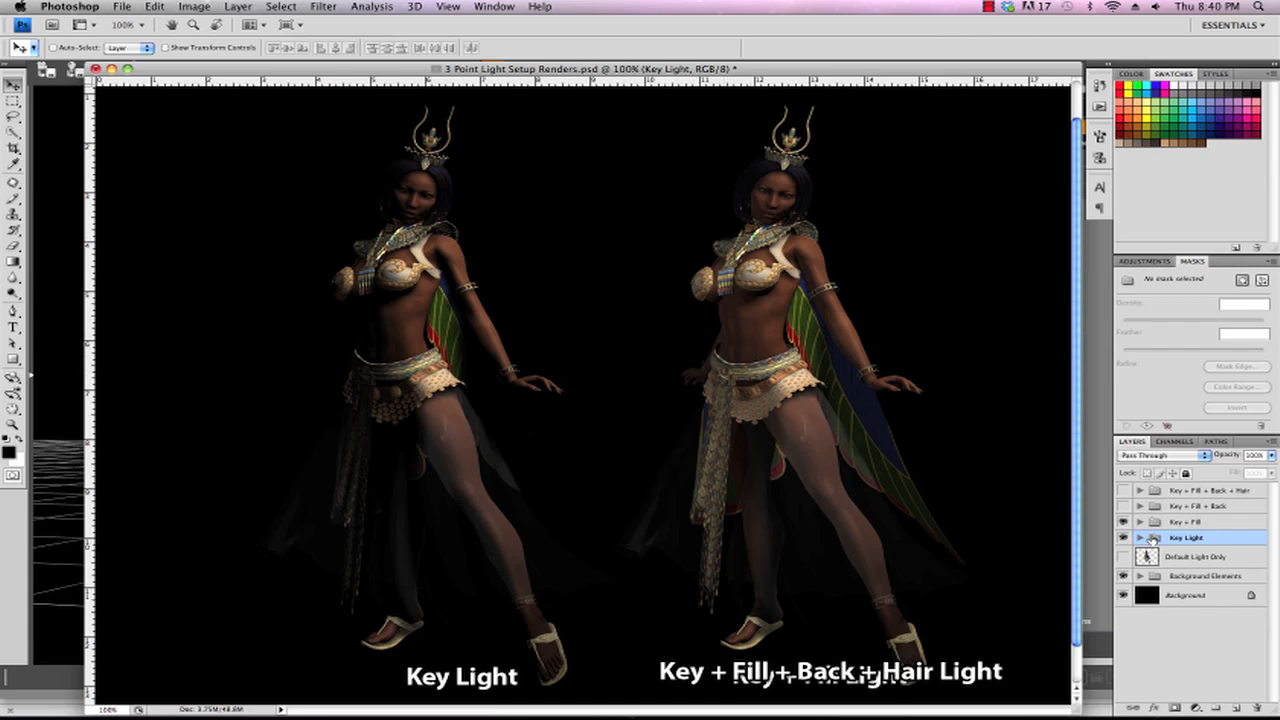
# Step: Switch back to DAZ Studio and set the Fill Light's intensity to 40%
pyautogui.press('super+Tab')
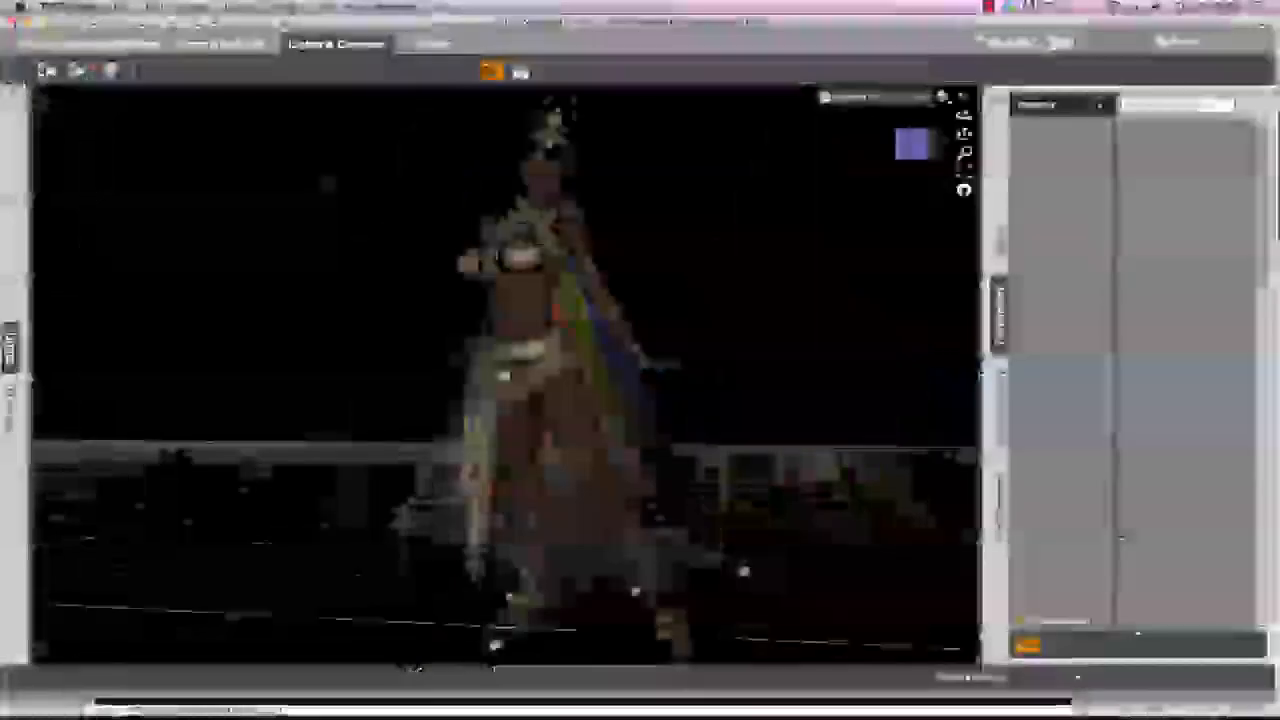
pyautogui.click(1002, 248)
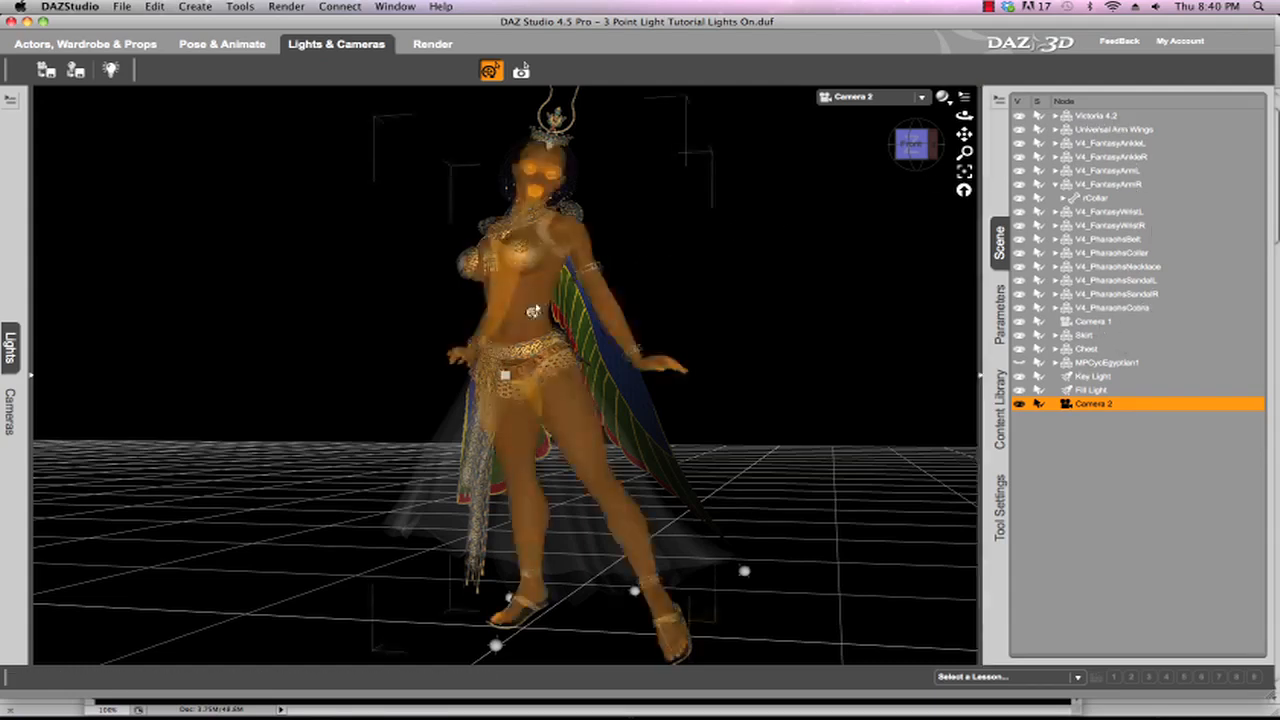
pyautogui.click(1087, 391)
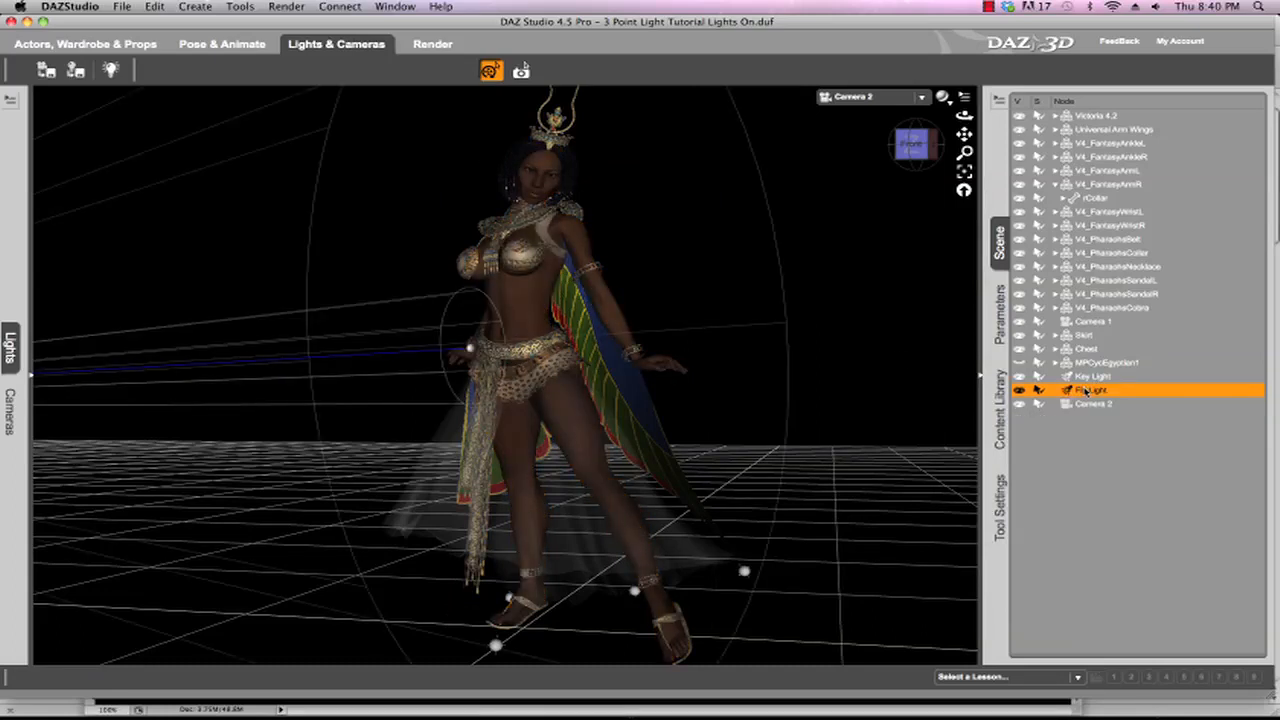
pyautogui.click(1008, 338)
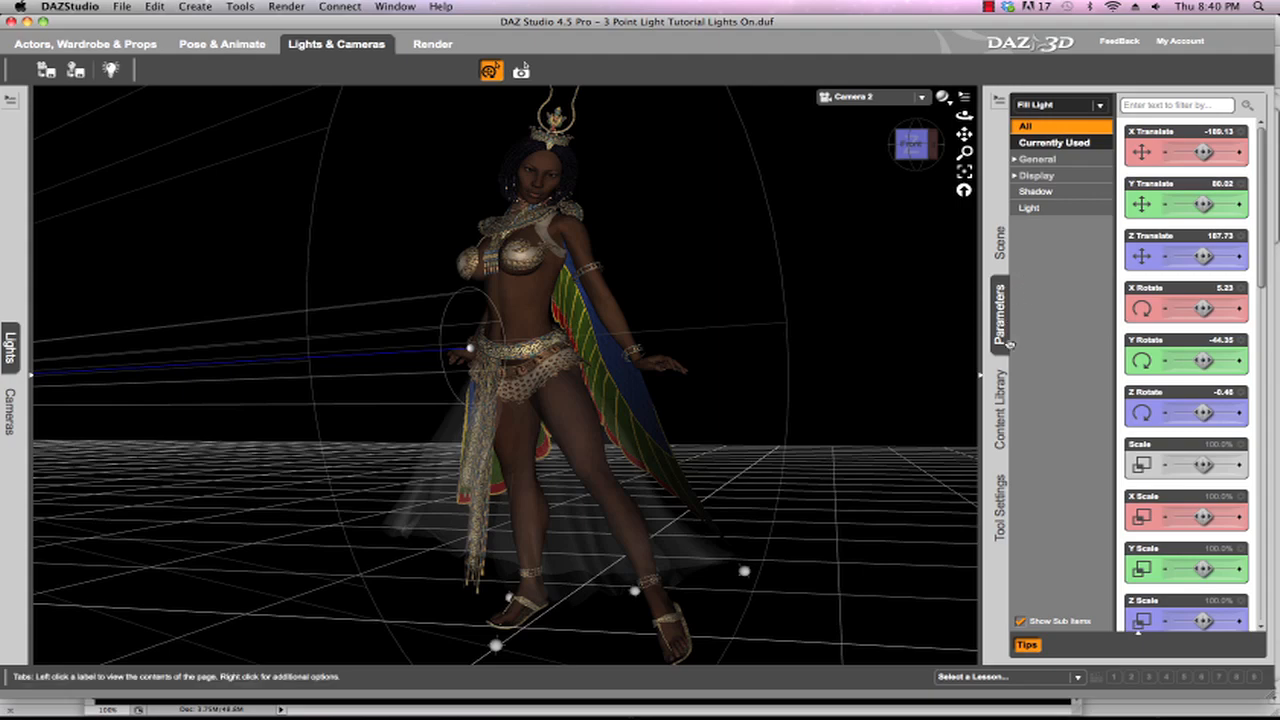
pyautogui.click(1044, 209)
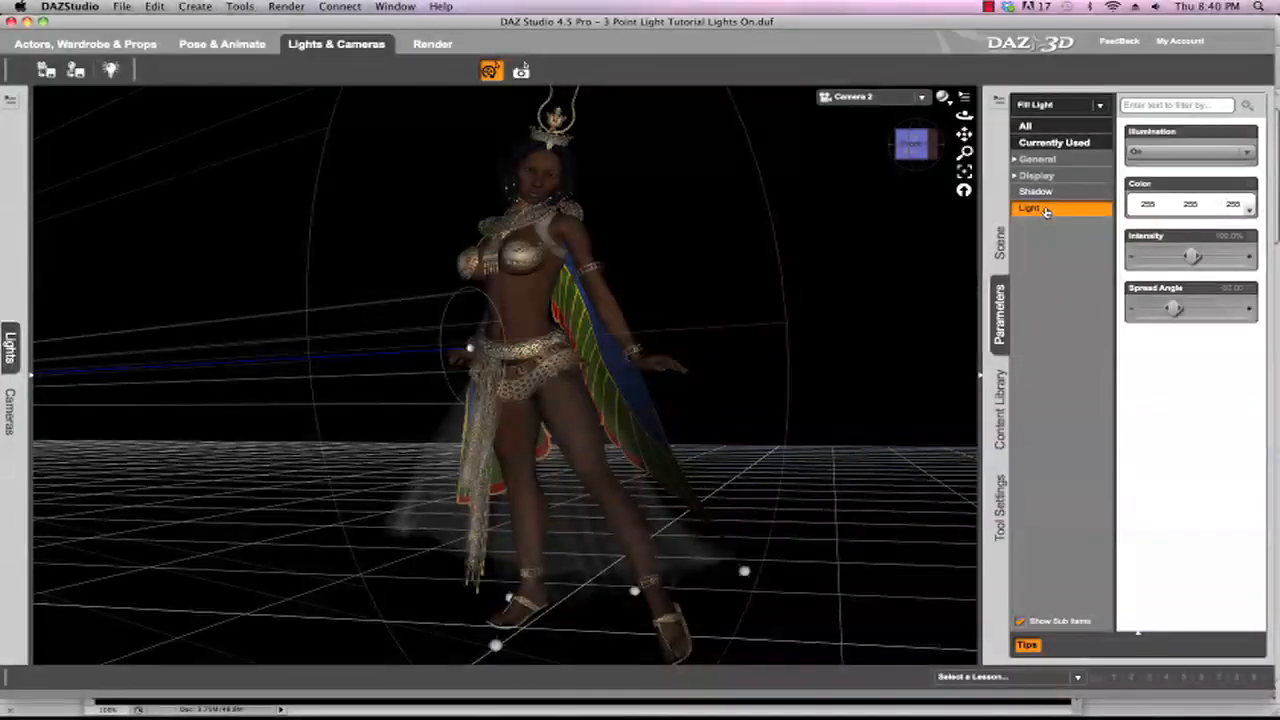
pyautogui.click(1220, 236)
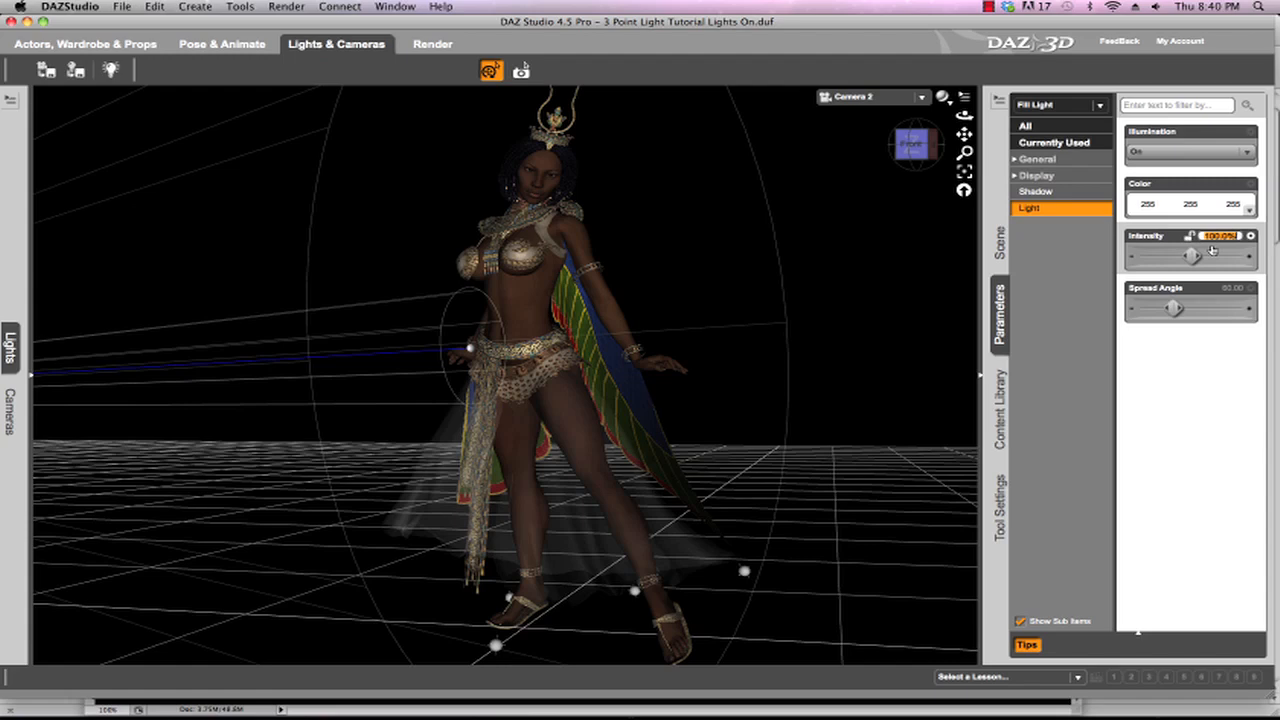
pyautogui.write('40')
pyautogui.press('Return')
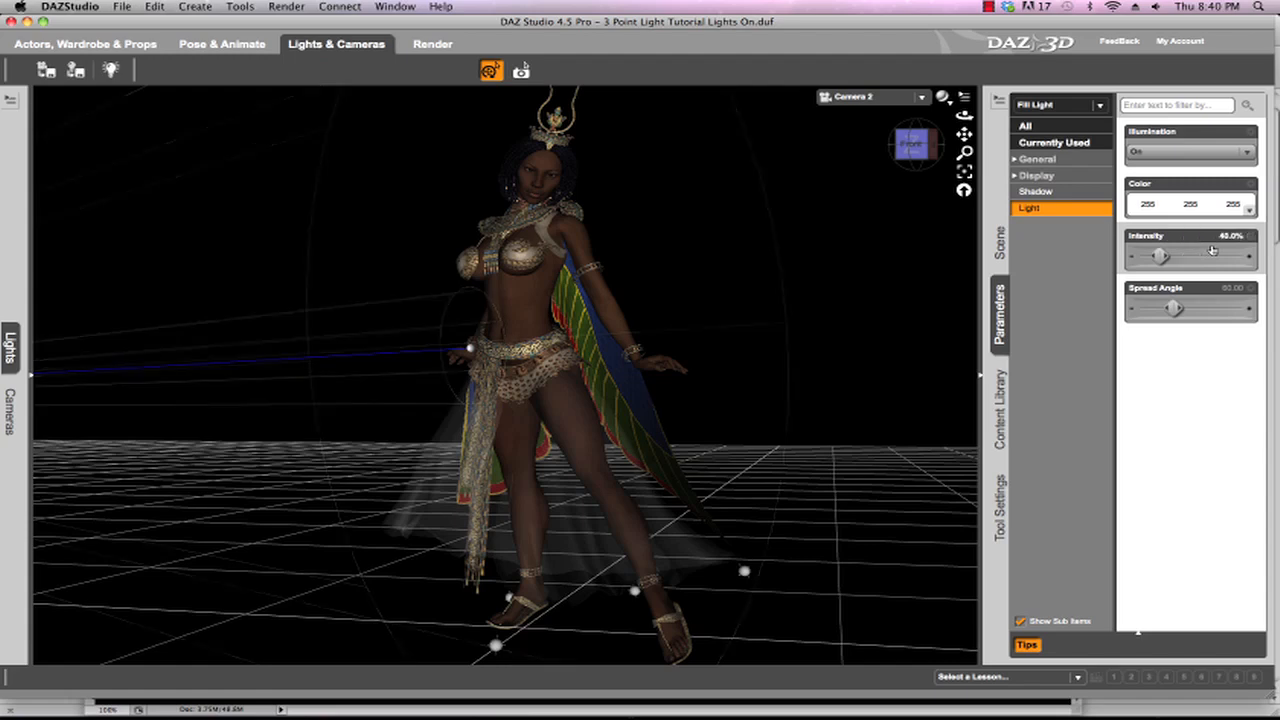
# Step: Choose None as the Fill Light's shadow type
pyautogui.click(1064, 194)
pyautogui.click(1172, 152)
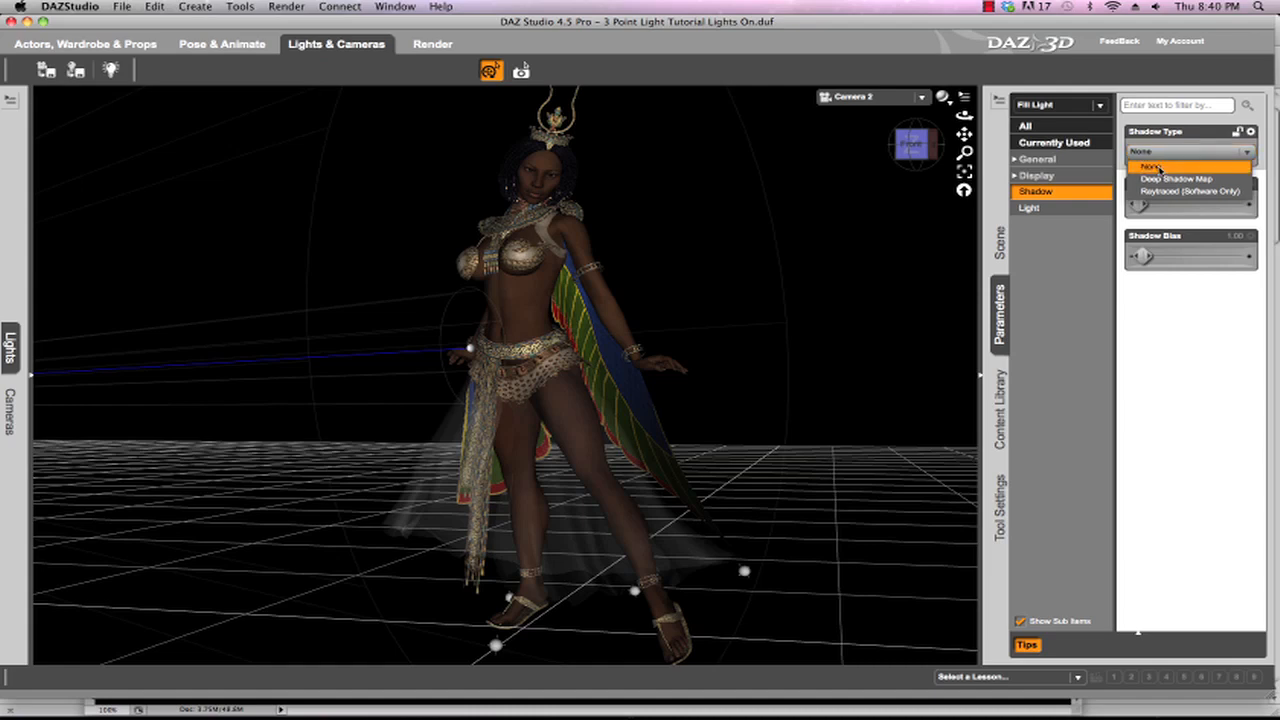
pyautogui.click(1159, 167)
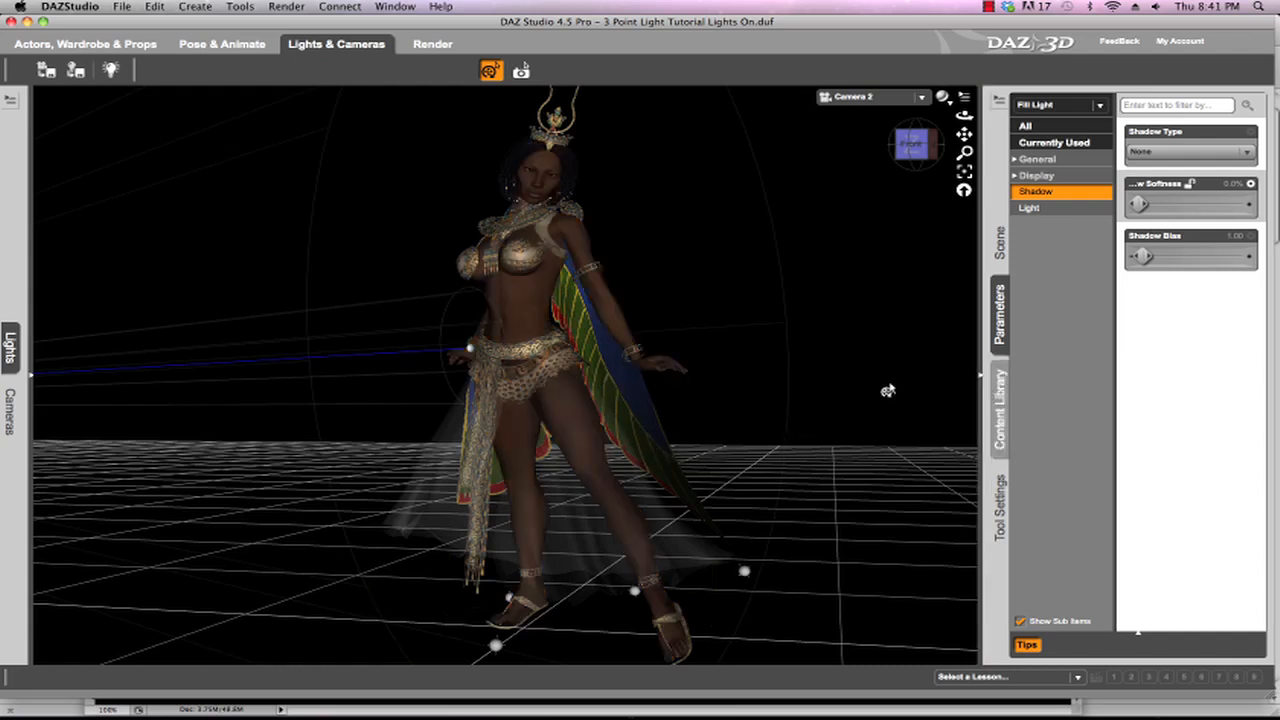
# Step: Return to the Perspective View and create a spotlight named Backlight with the default settings
pyautogui.click(921, 97)
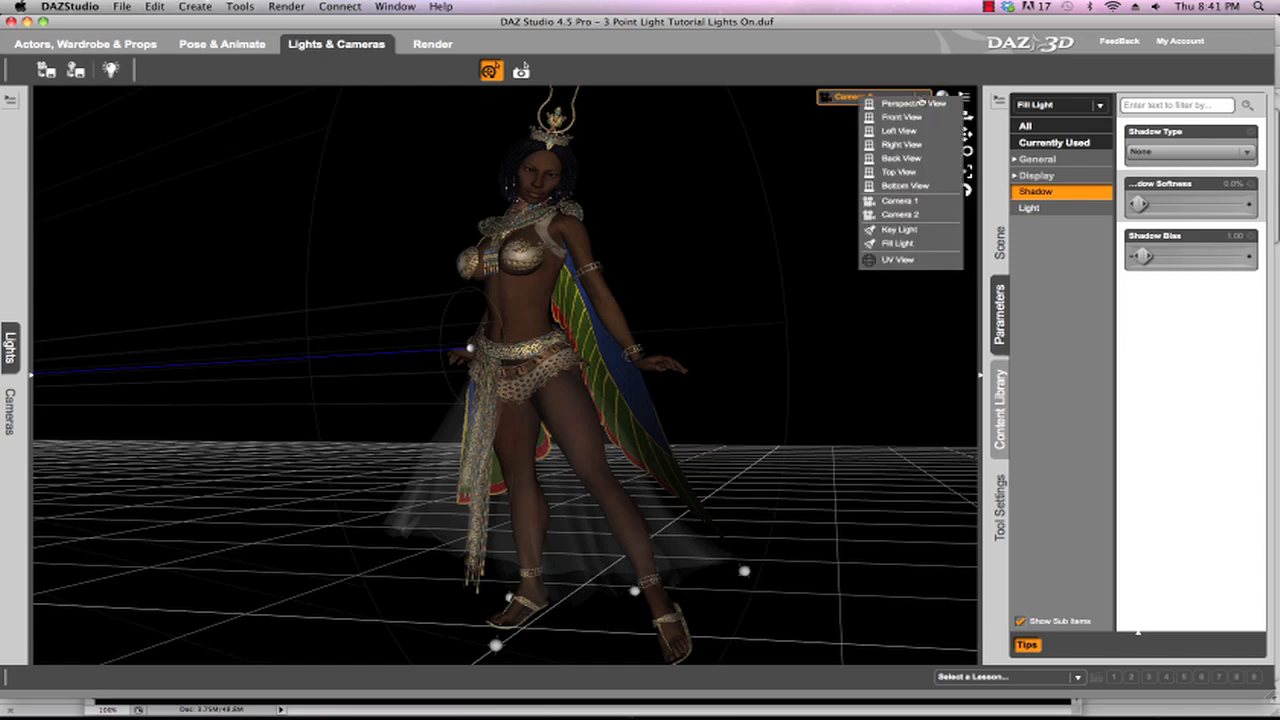
pyautogui.click(895, 97)
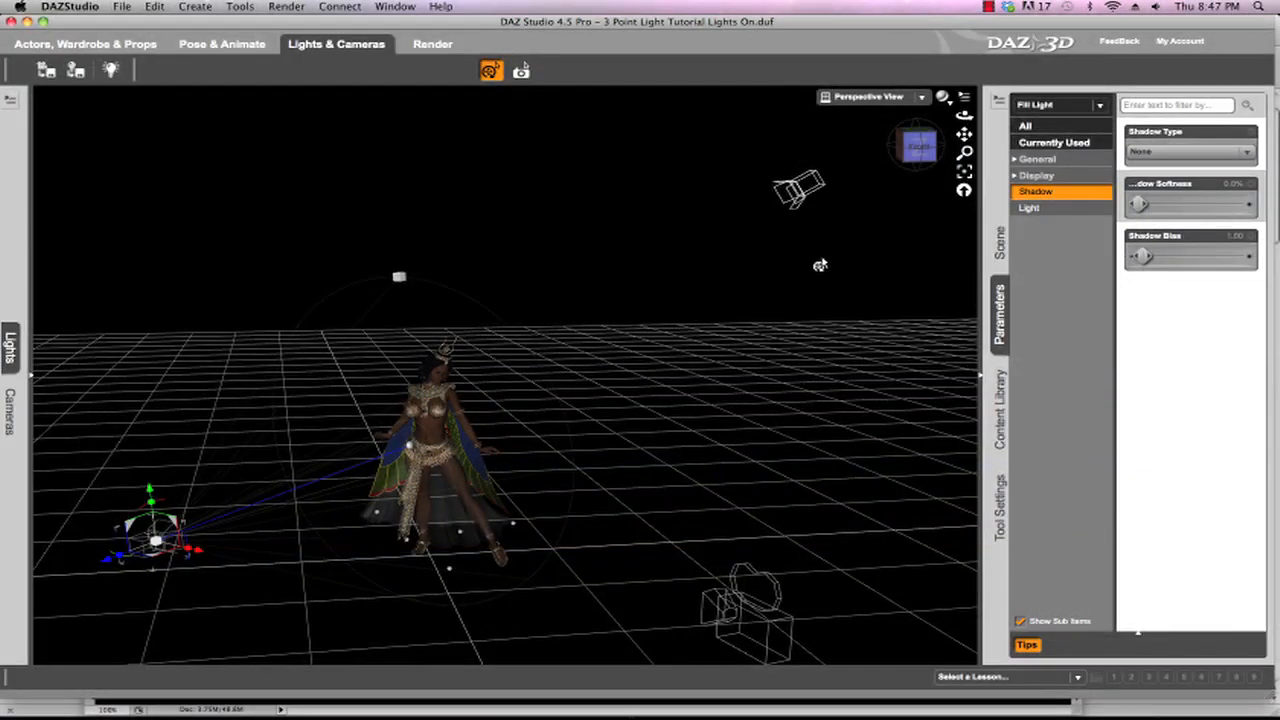
pyautogui.click(204, 6)
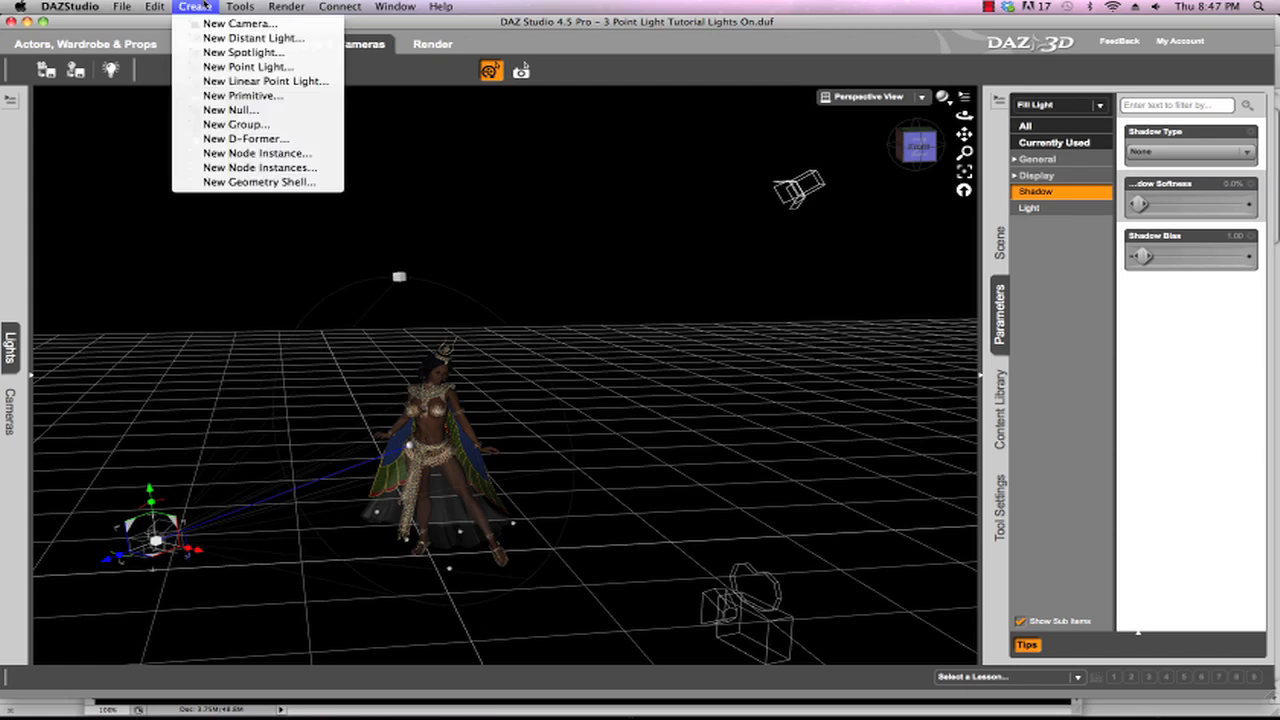
pyautogui.click(220, 52)
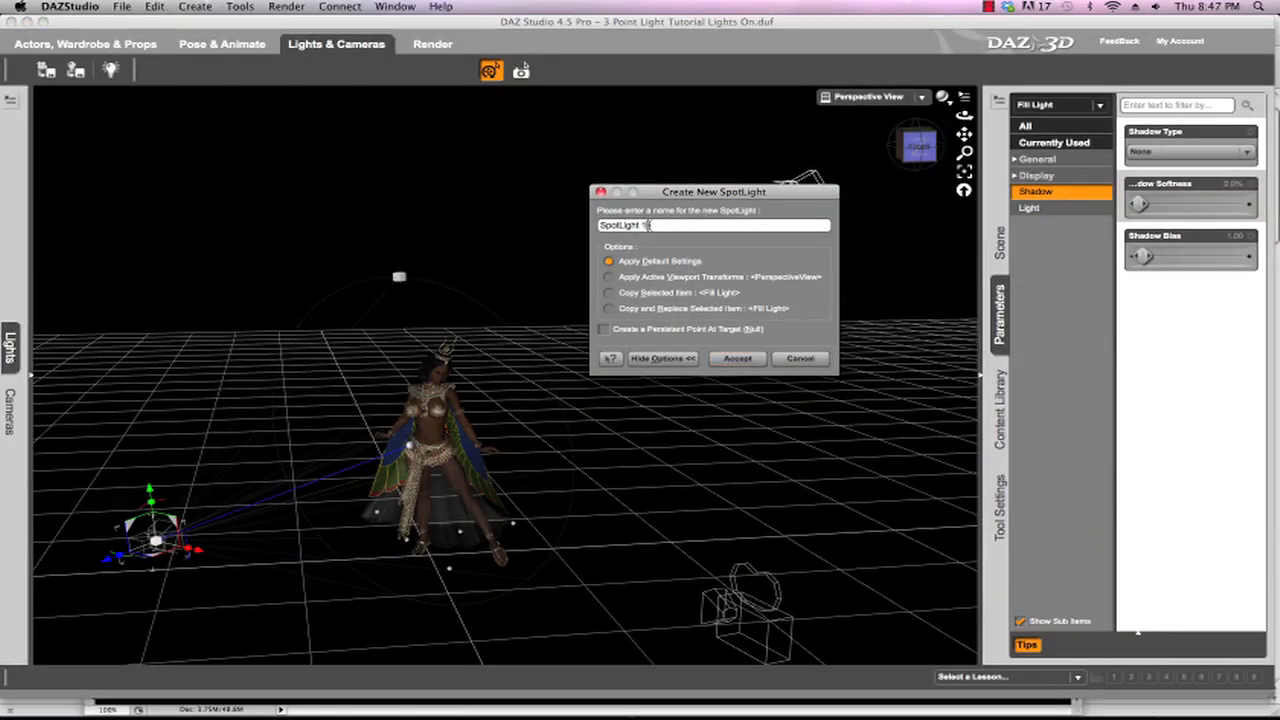
pyautogui.write('BAc')
pyautogui.click(738, 358)
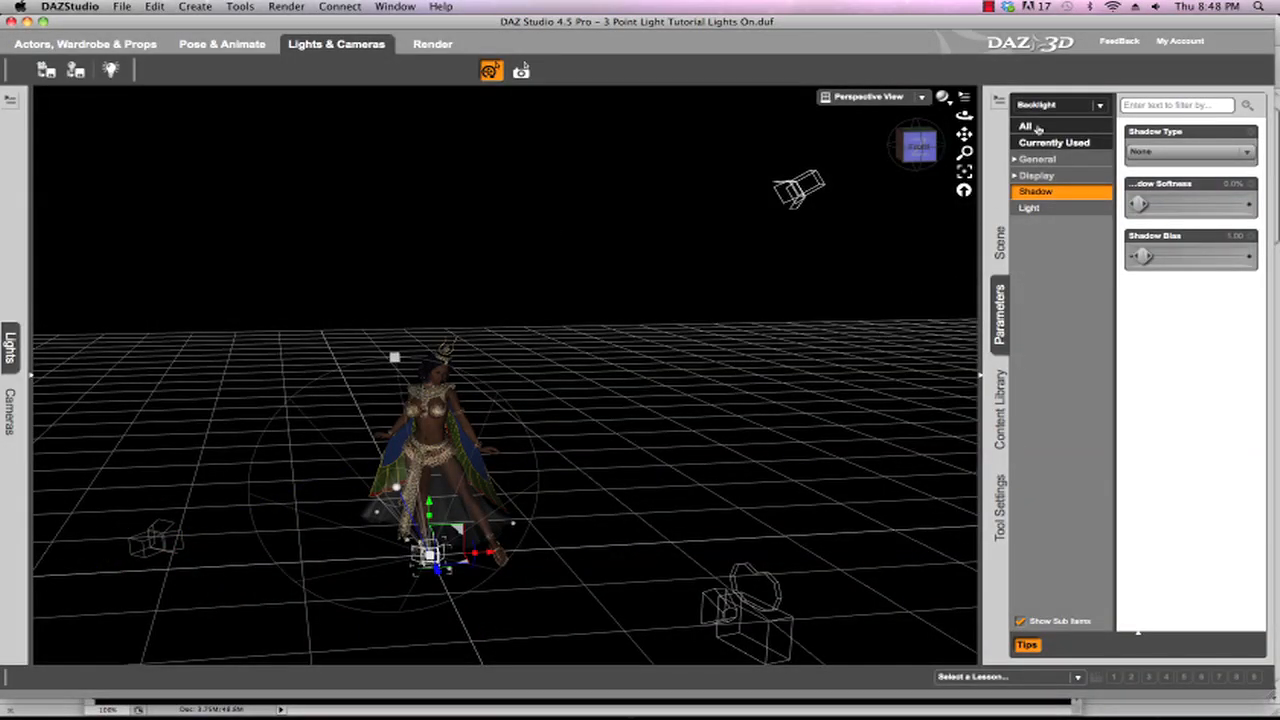
# Step: Position the Backlight at X -226.18, Y 321.78 and Z -183.46
pyautogui.click(1036, 128)
pyautogui.click(1222, 132)
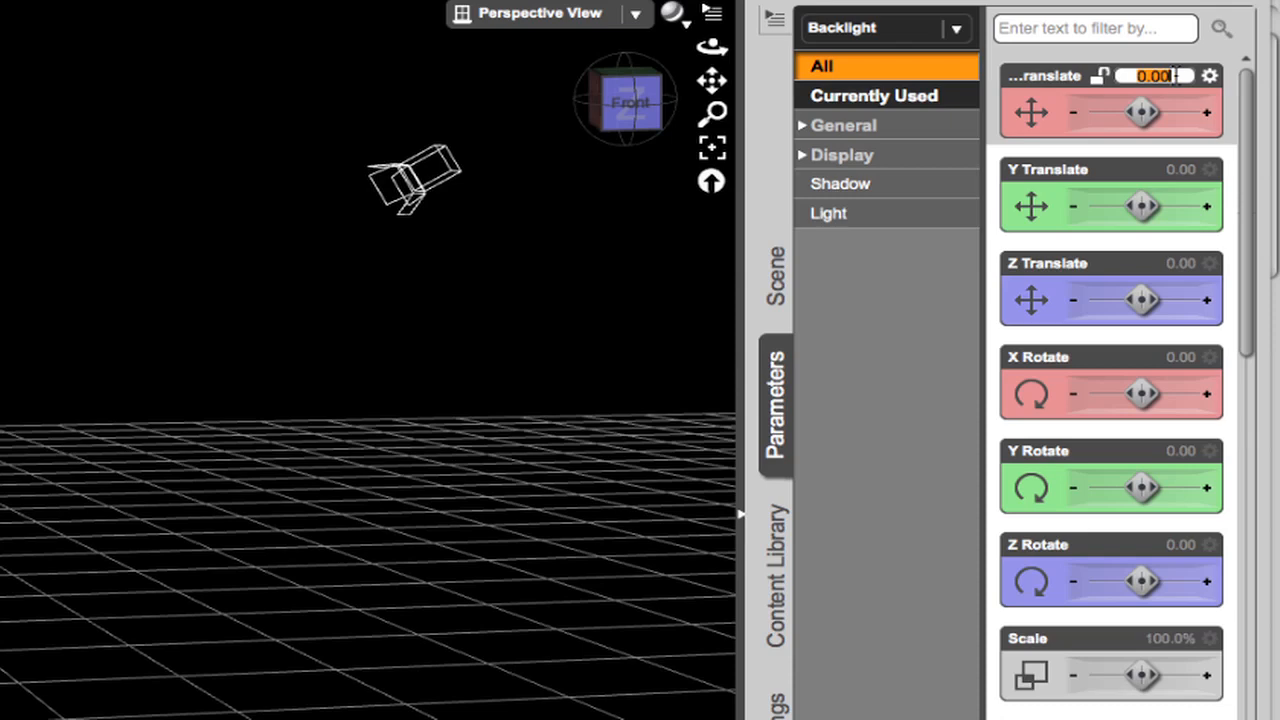
pyautogui.write('-226.18')
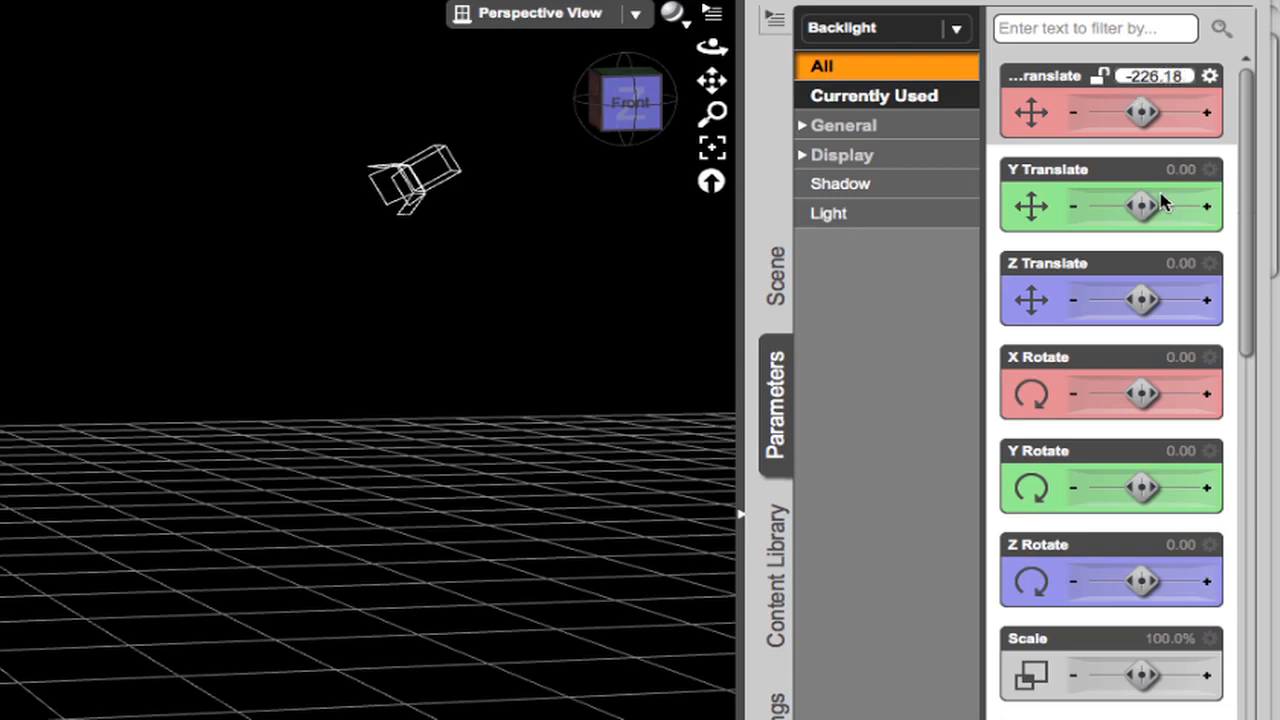
pyautogui.press('Return')
pyautogui.click(1181, 170)
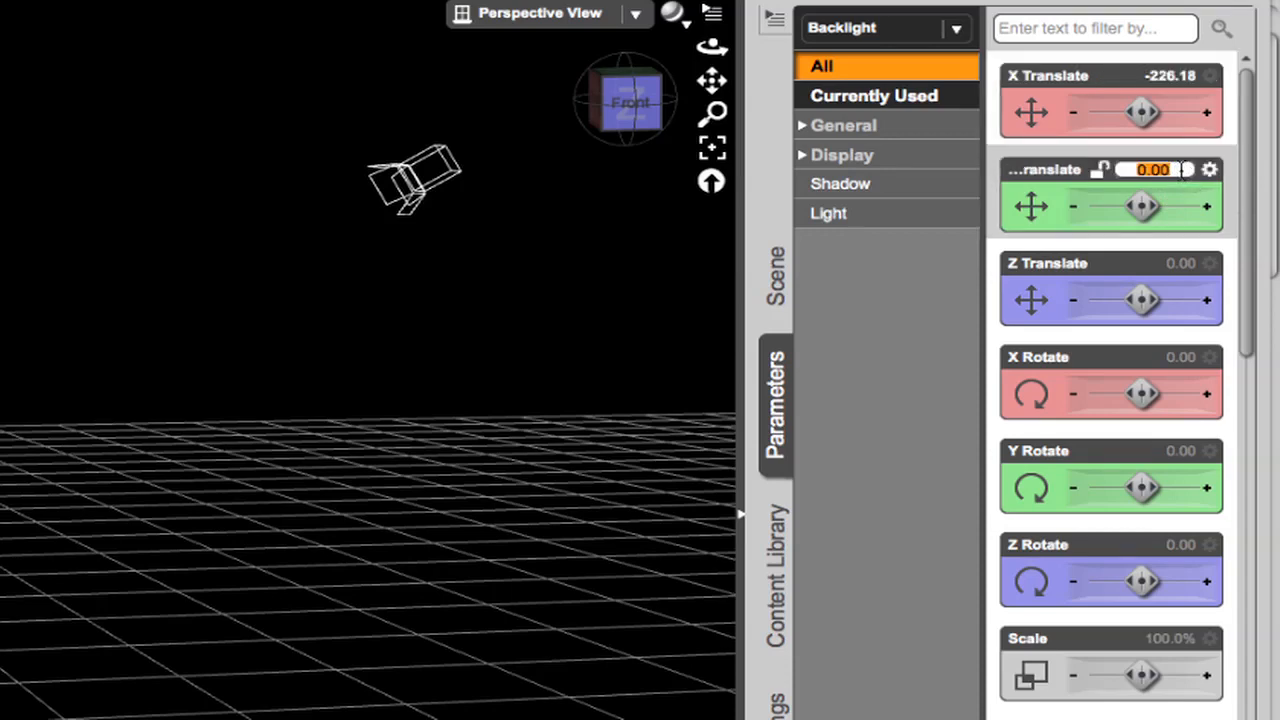
pyautogui.write('321.78')
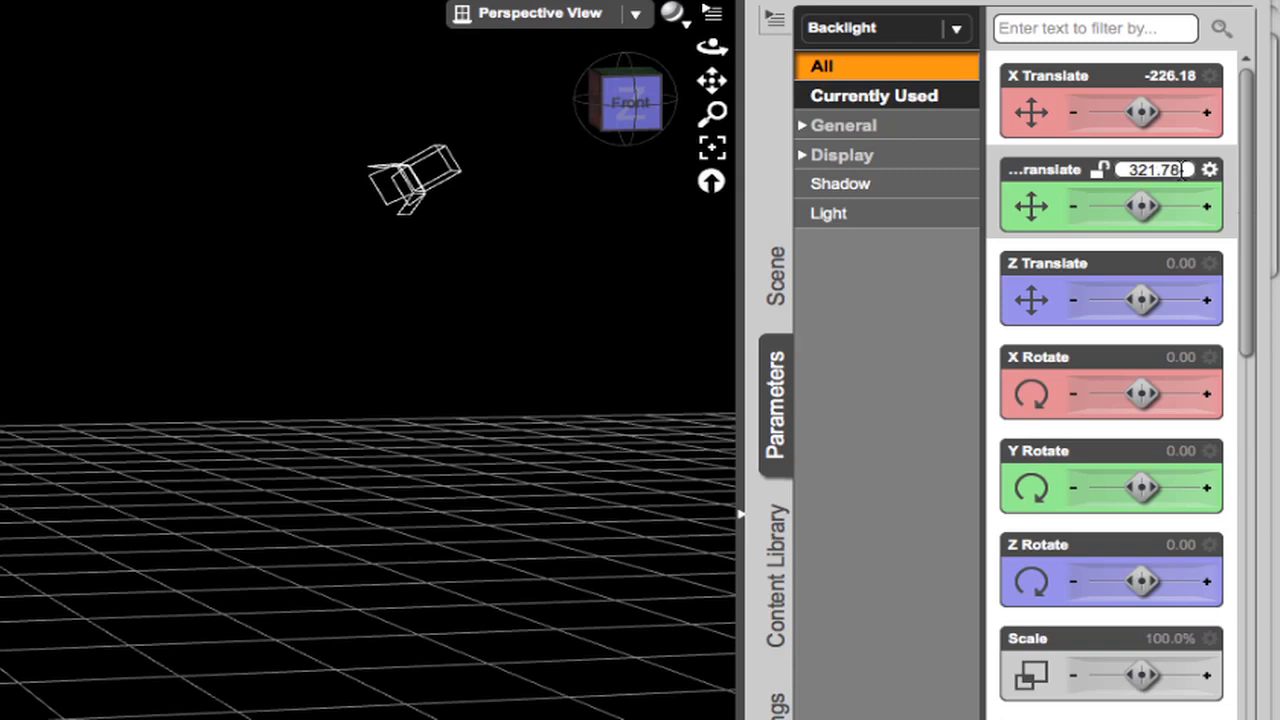
pyautogui.click(1178, 264)
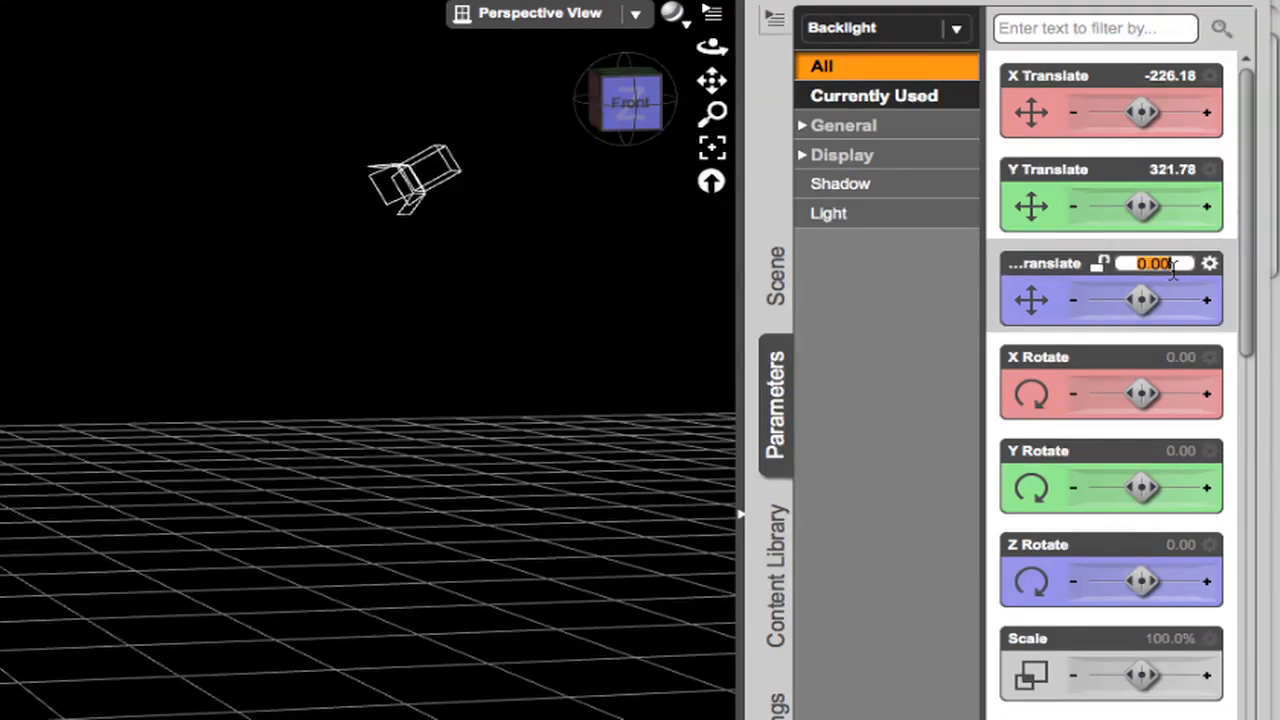
pyautogui.write('-183.46')
pyautogui.press('Return')
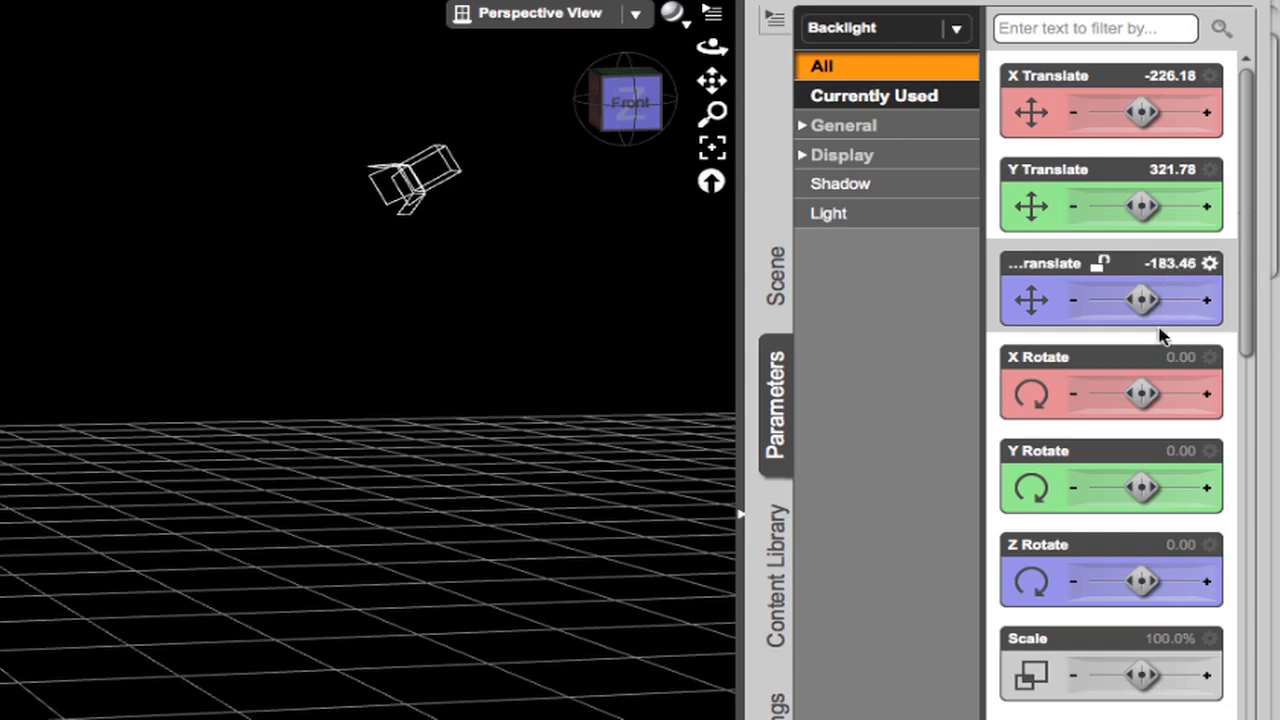
# Step: Rotate the Backlight to X 328.04, Y -133.08 and Z -357.39
pyautogui.click(1176, 357)
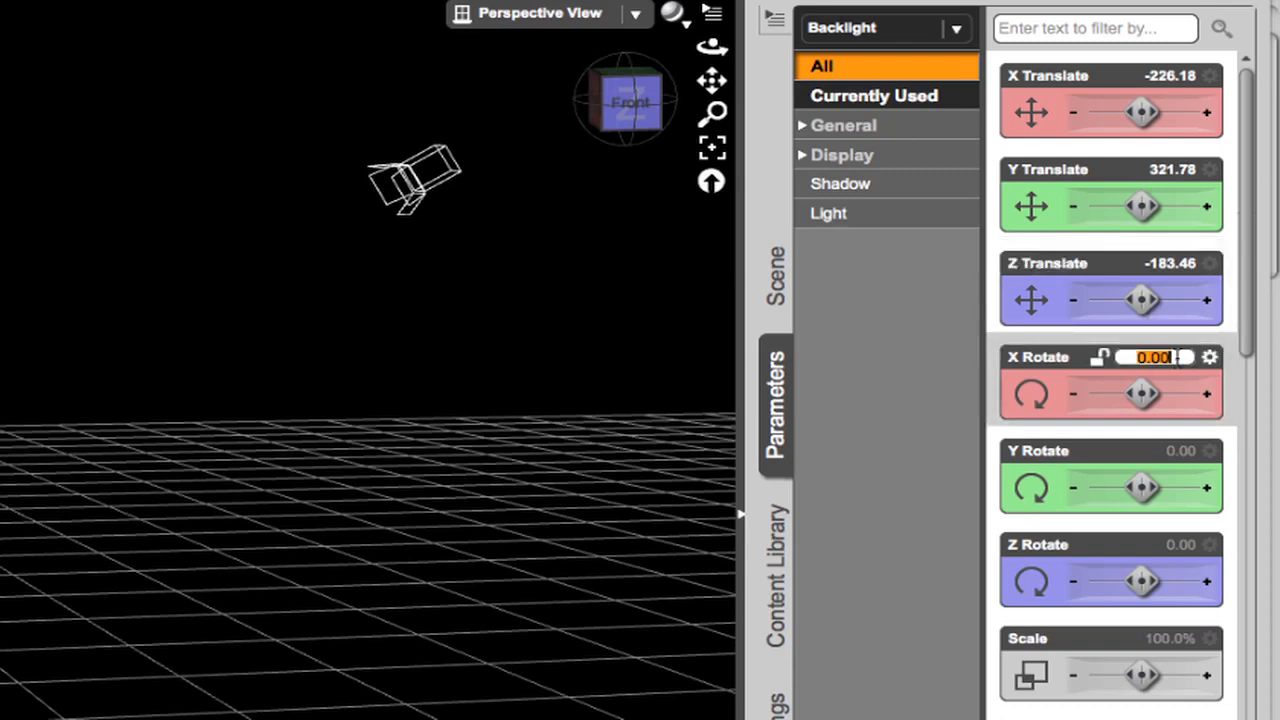
pyautogui.write('328.04')
pyautogui.press('Return')
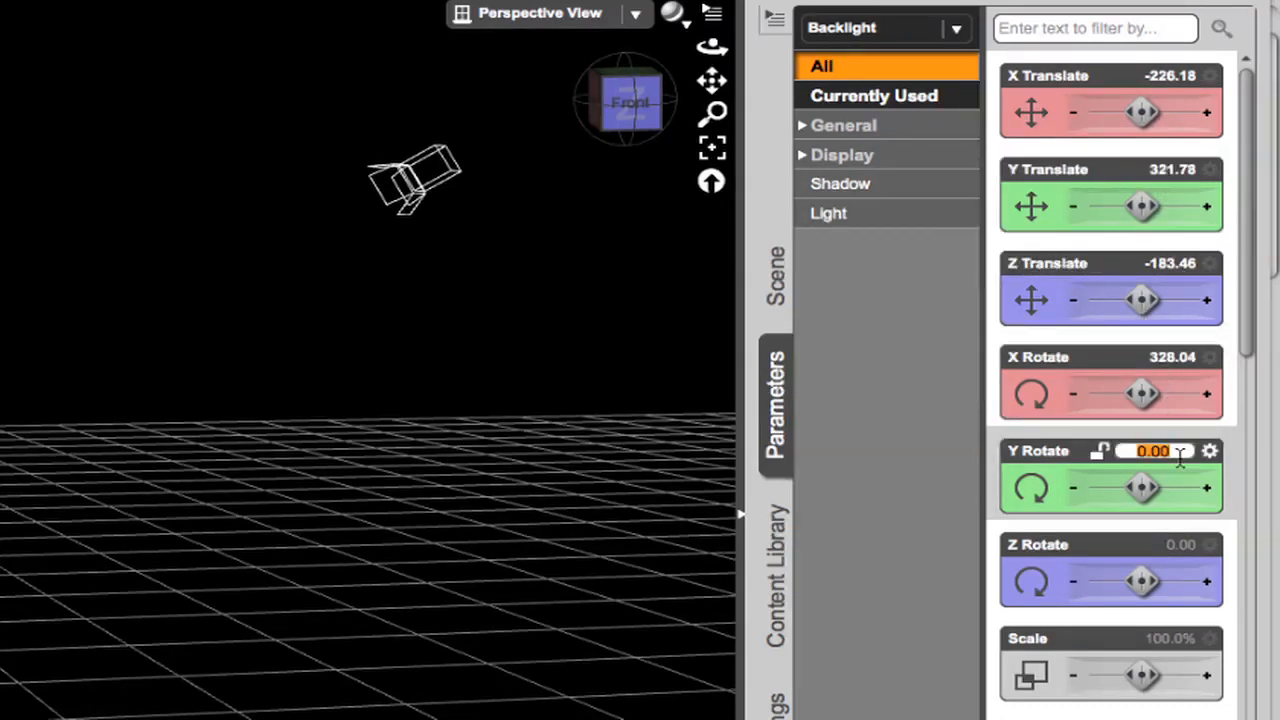
pyautogui.write('-133.08')
pyautogui.press('Return')
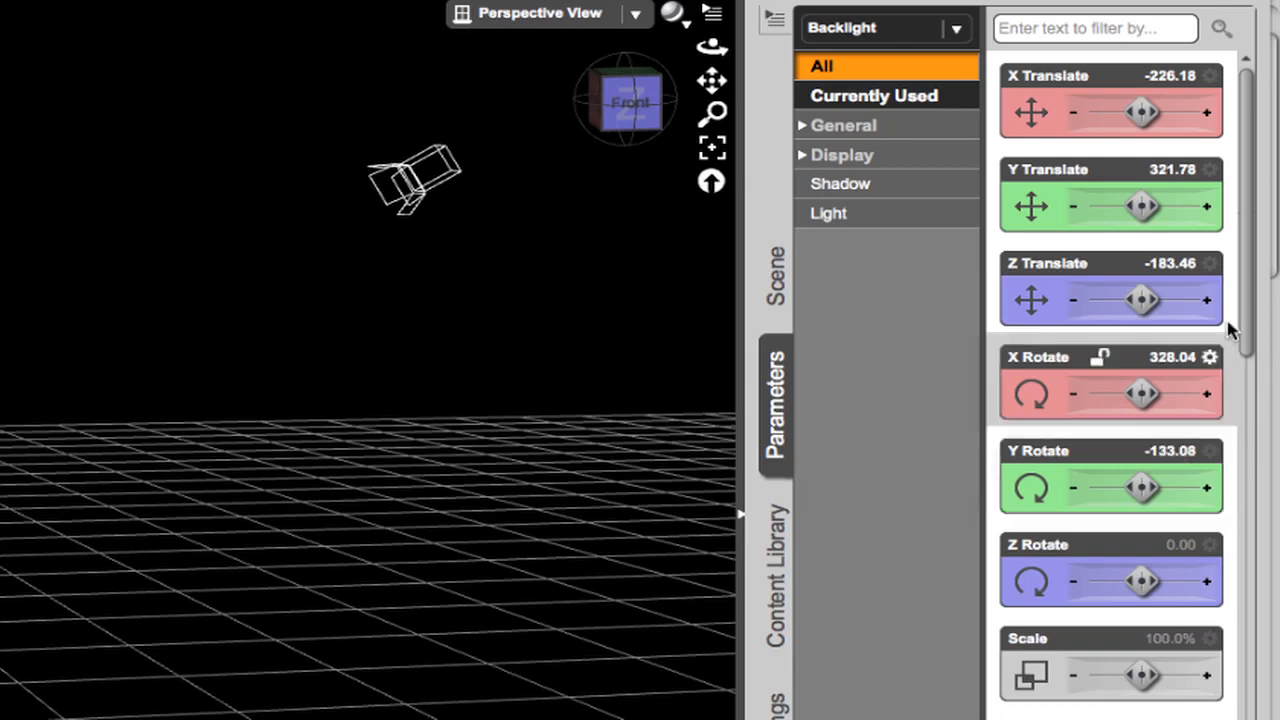
pyautogui.click(1180, 548)
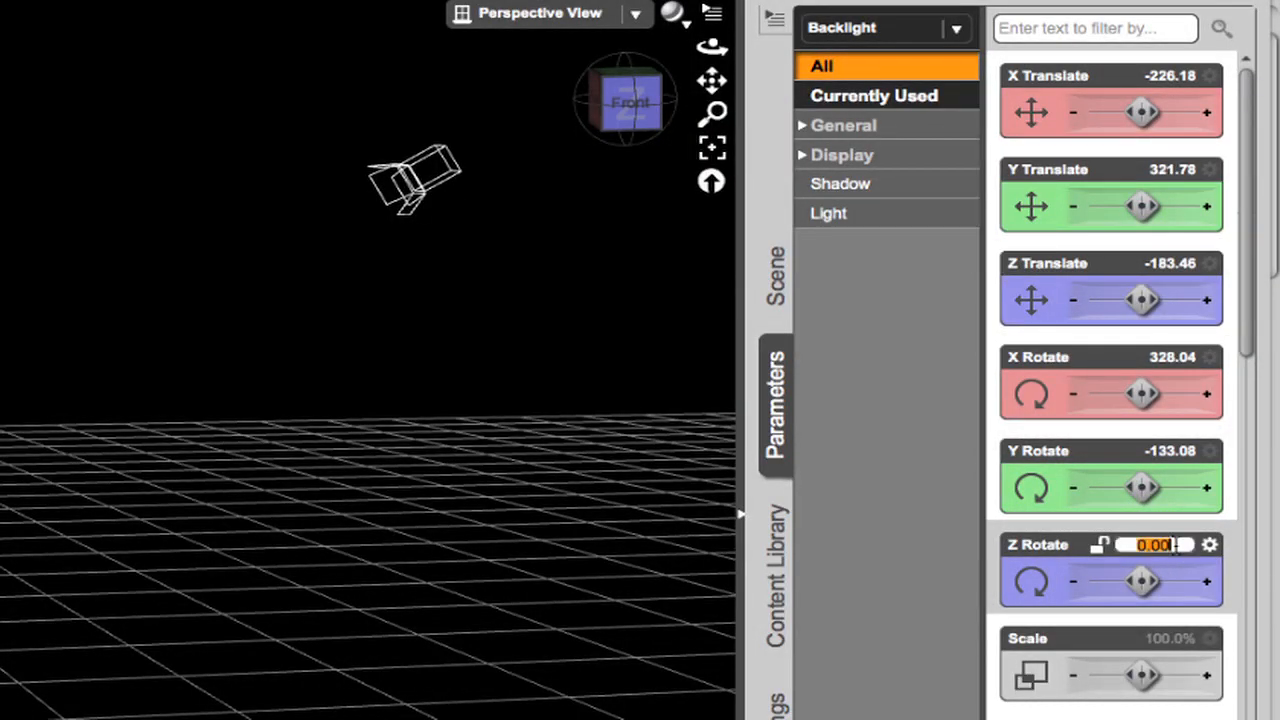
pyautogui.write('-357.39')
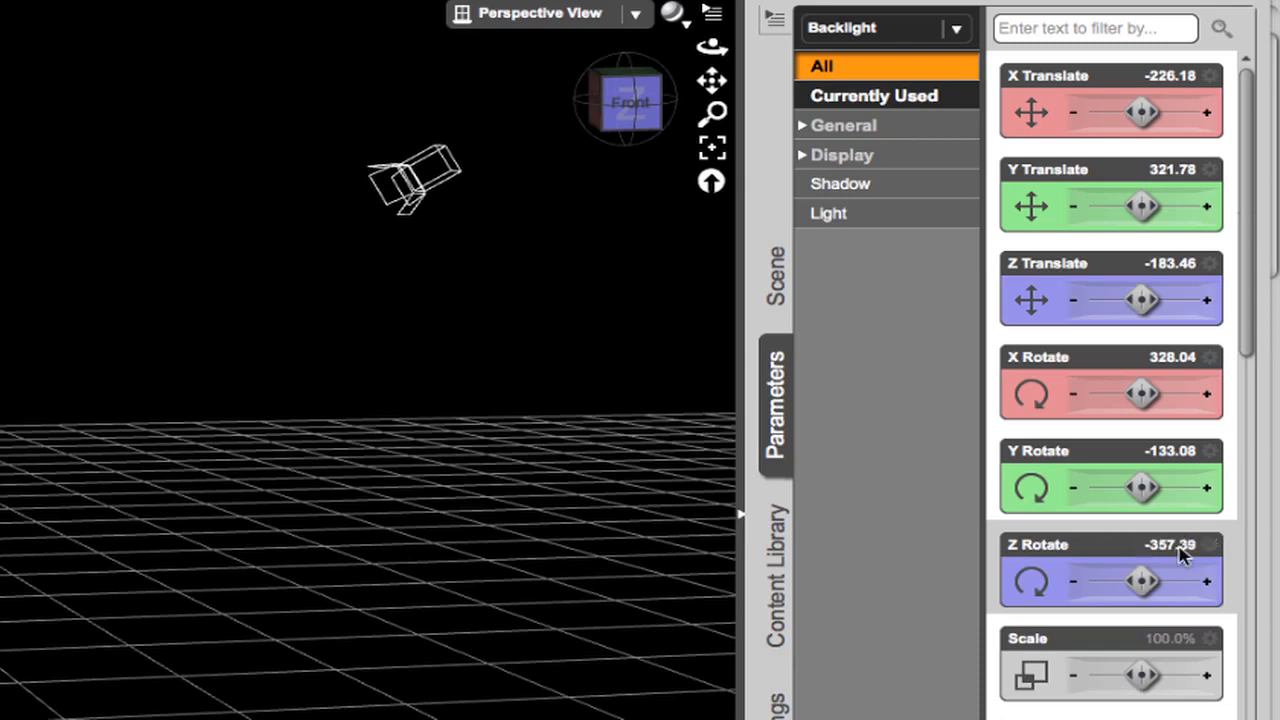
pyautogui.press('Return')
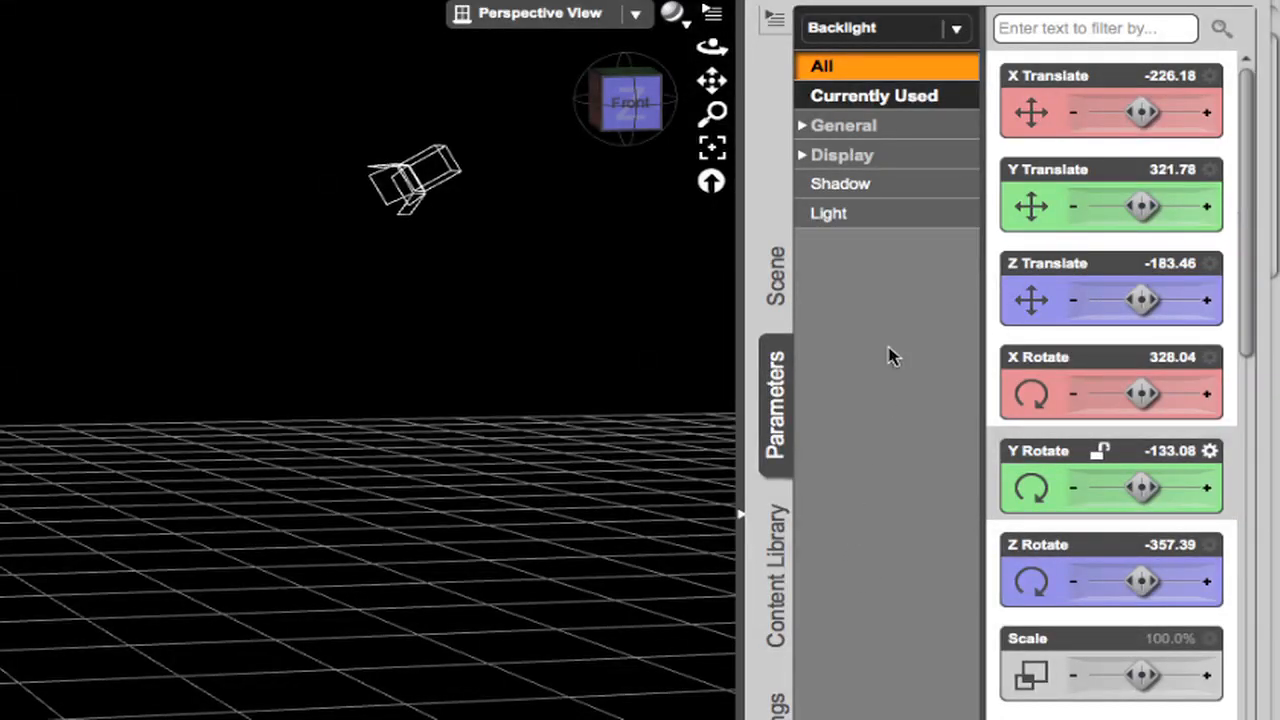
# Step: Set the Backlight's intensity to 200%
pyautogui.click(866, 220)
pyautogui.click(1185, 263)
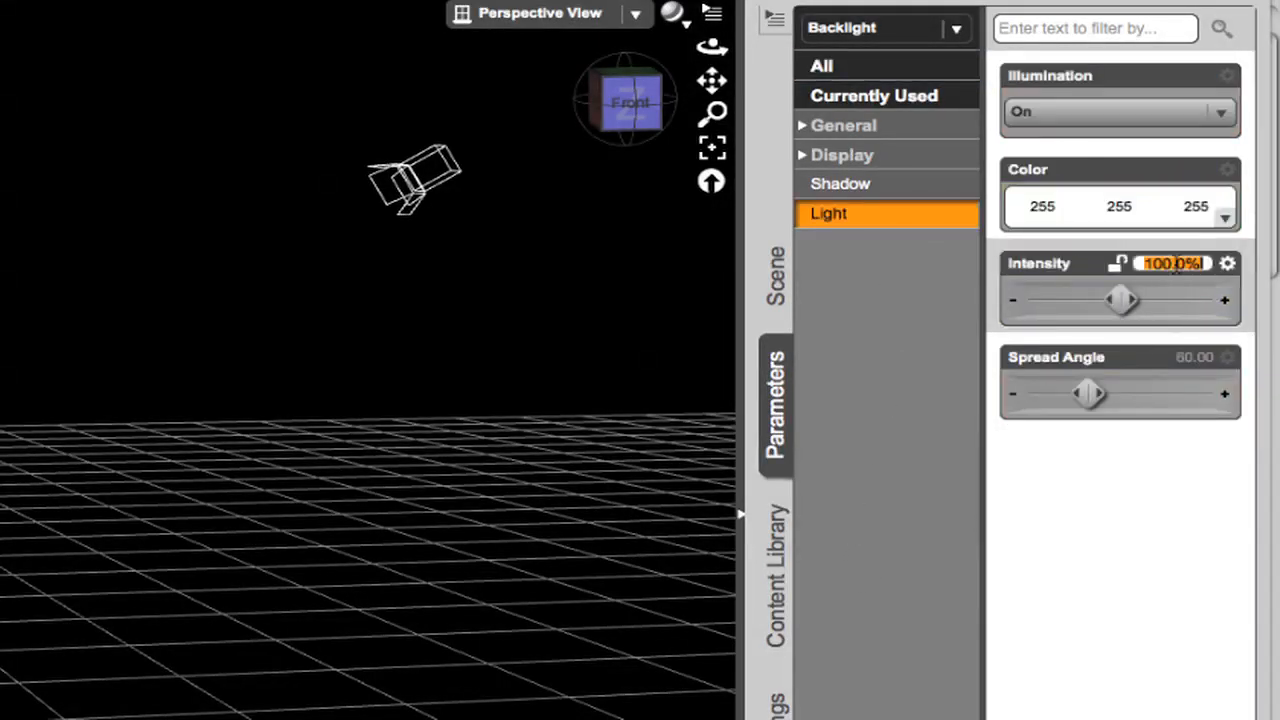
pyautogui.write('2000')
pyautogui.press('BackSpace')
pyautogui.press('Return')
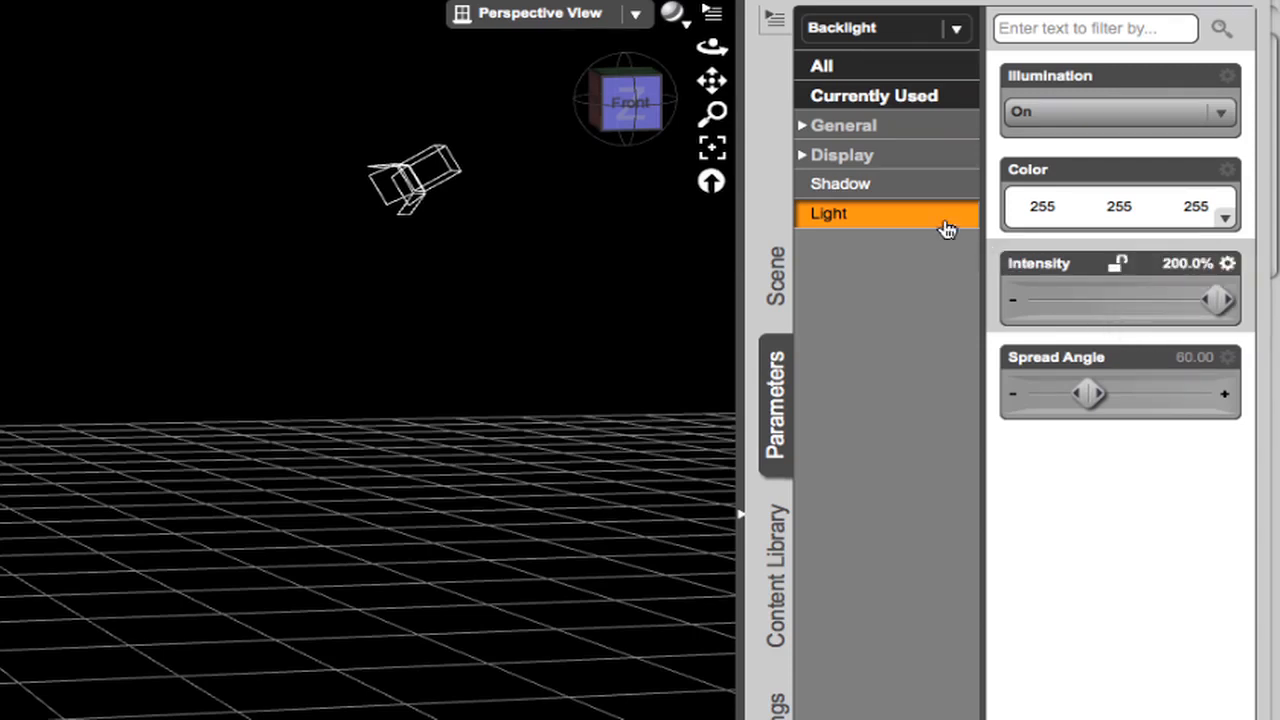
# Step: Choose Deep Shadow Map as the Backlight's shadow type
pyautogui.click(891, 190)
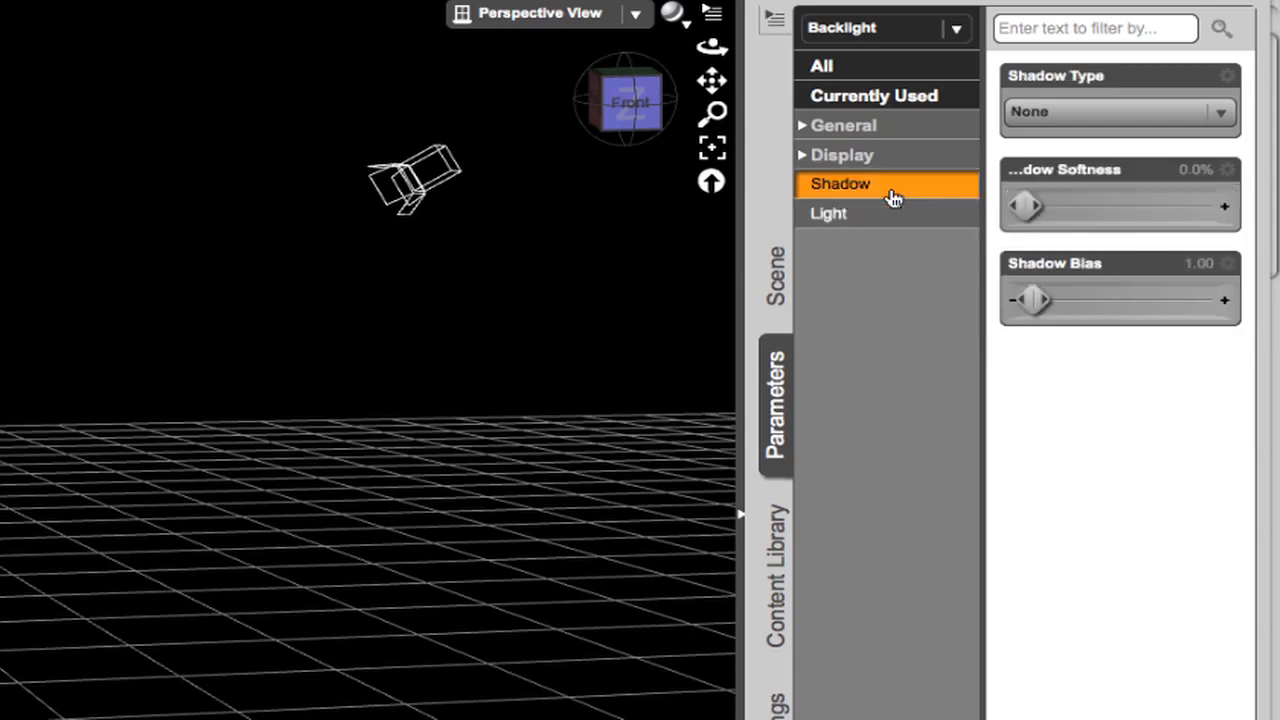
pyautogui.click(1086, 122)
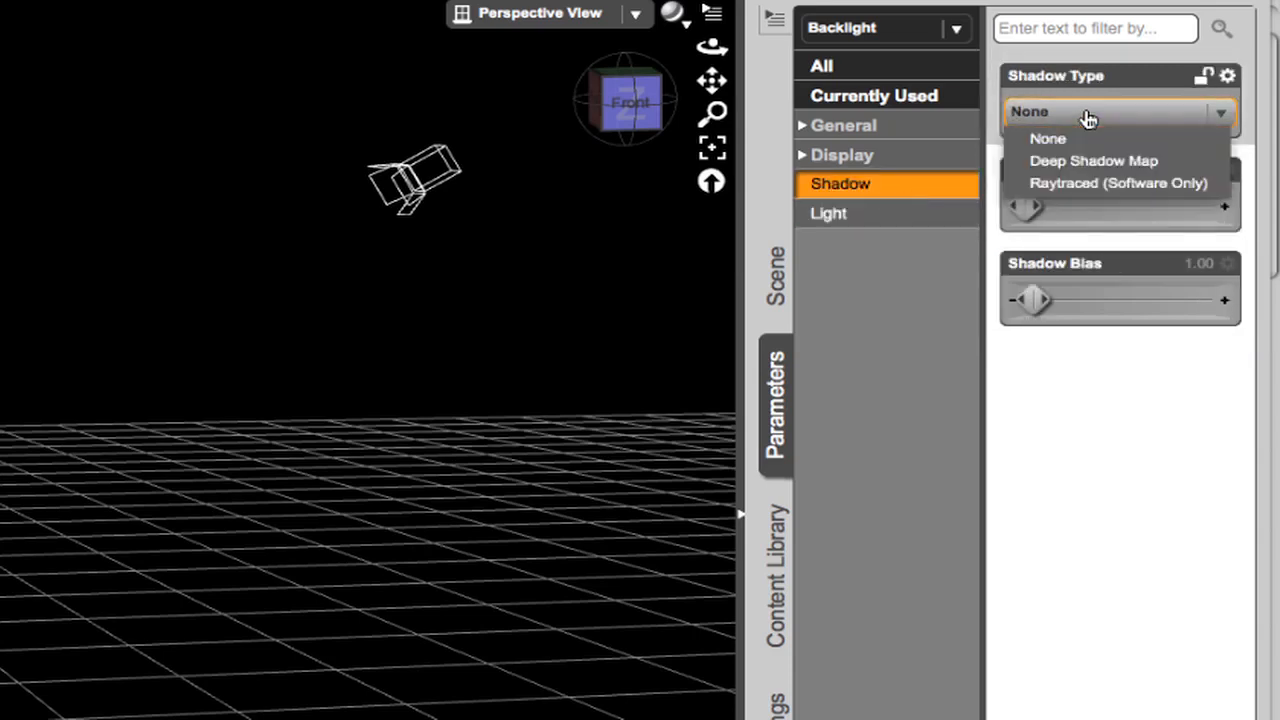
pyautogui.click(1108, 160)
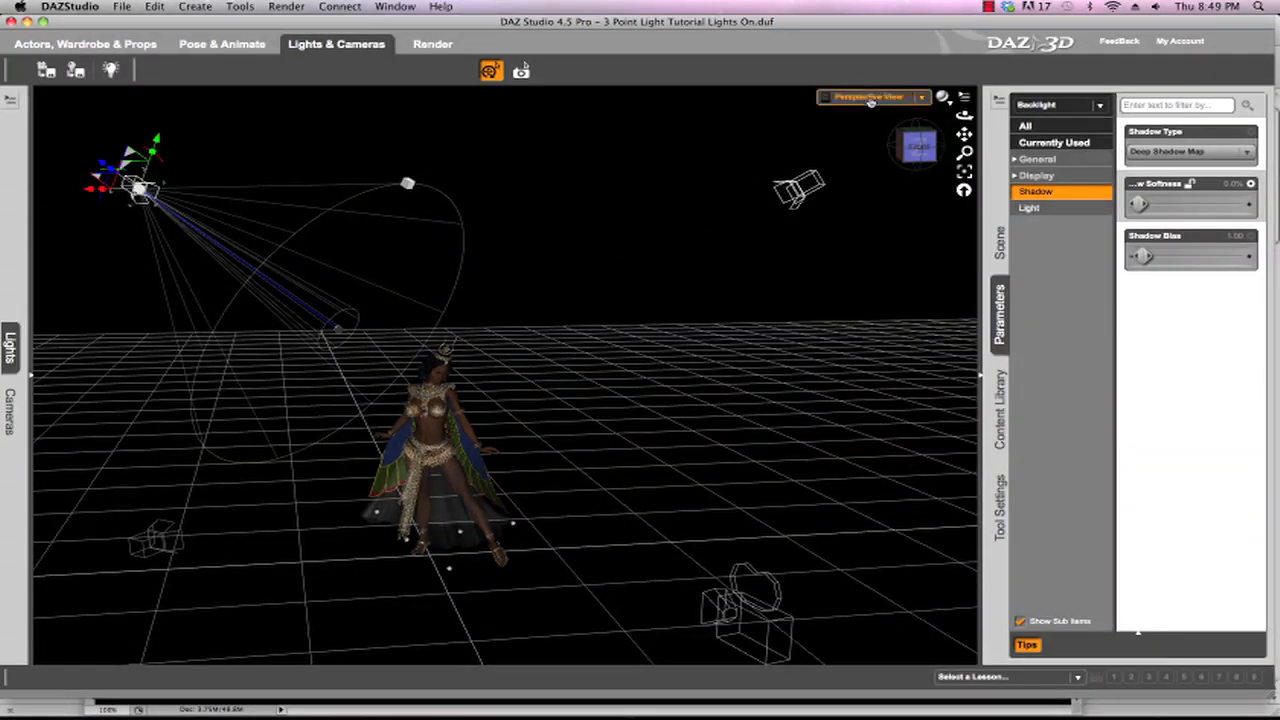
# Step: View the scene through Camera 2 and preview it with the scene lights instead of the default light
pyautogui.click(913, 97)
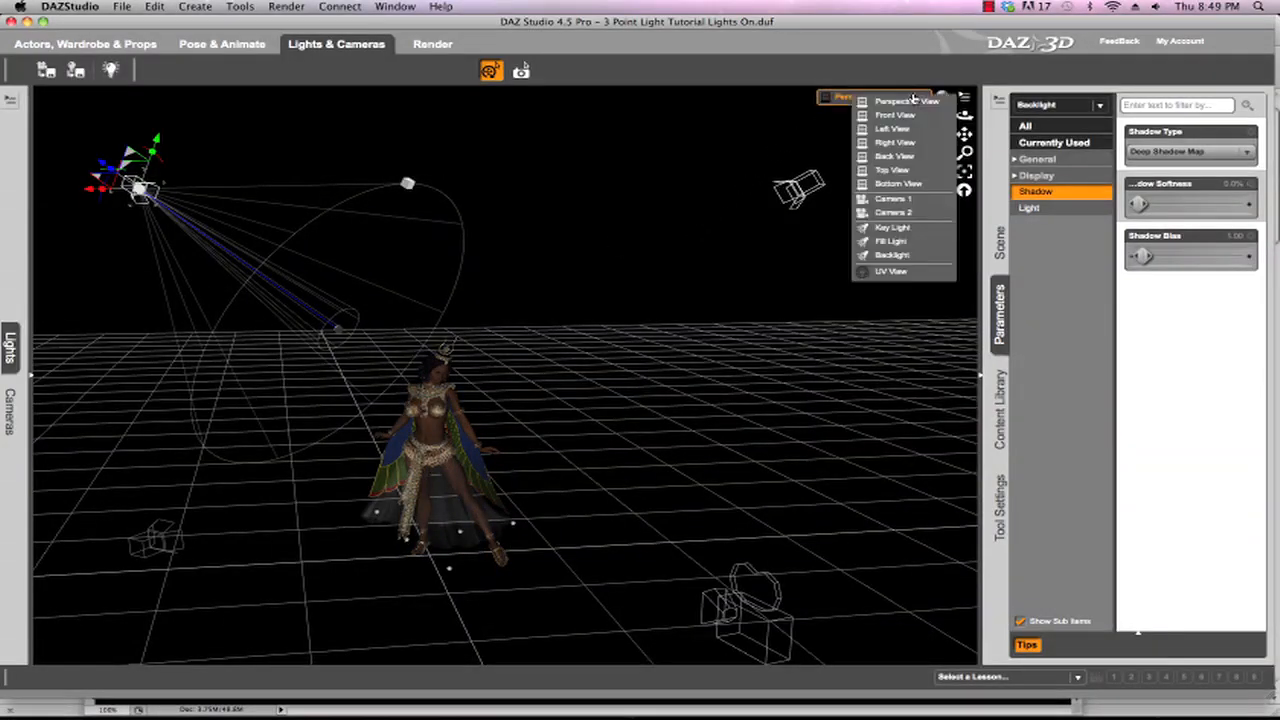
pyautogui.click(909, 213)
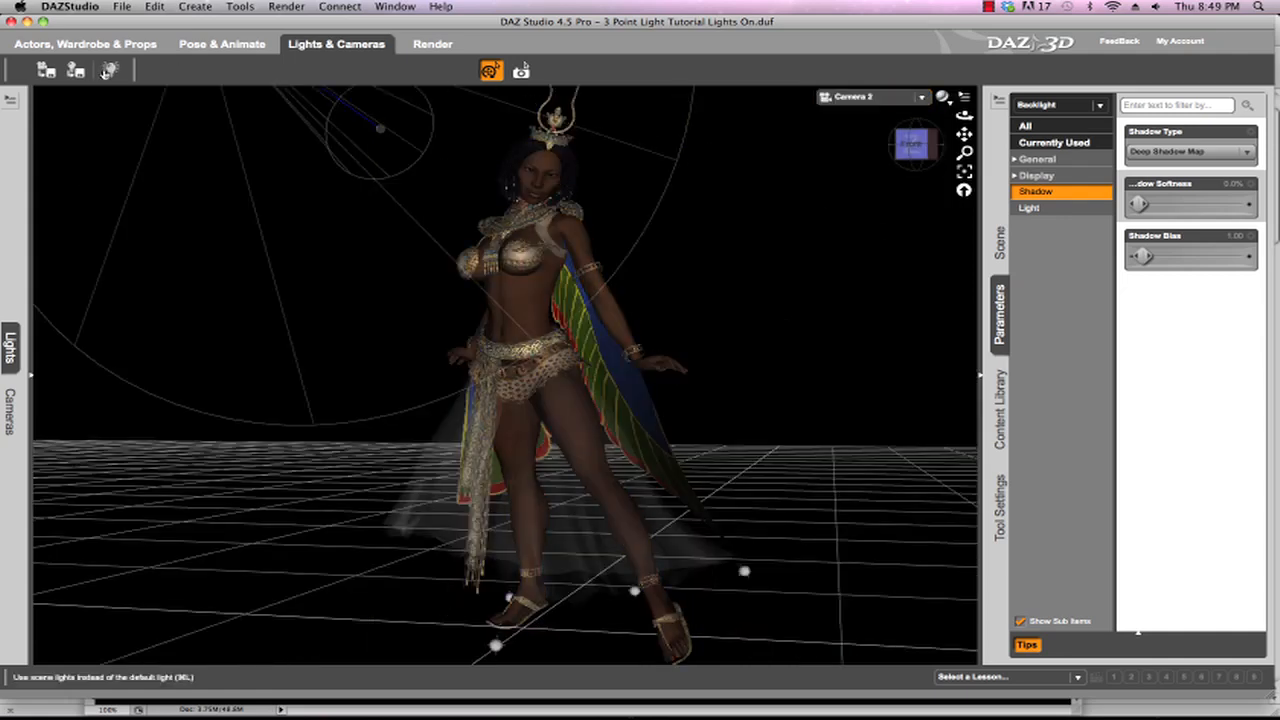
pyautogui.click(110, 70)
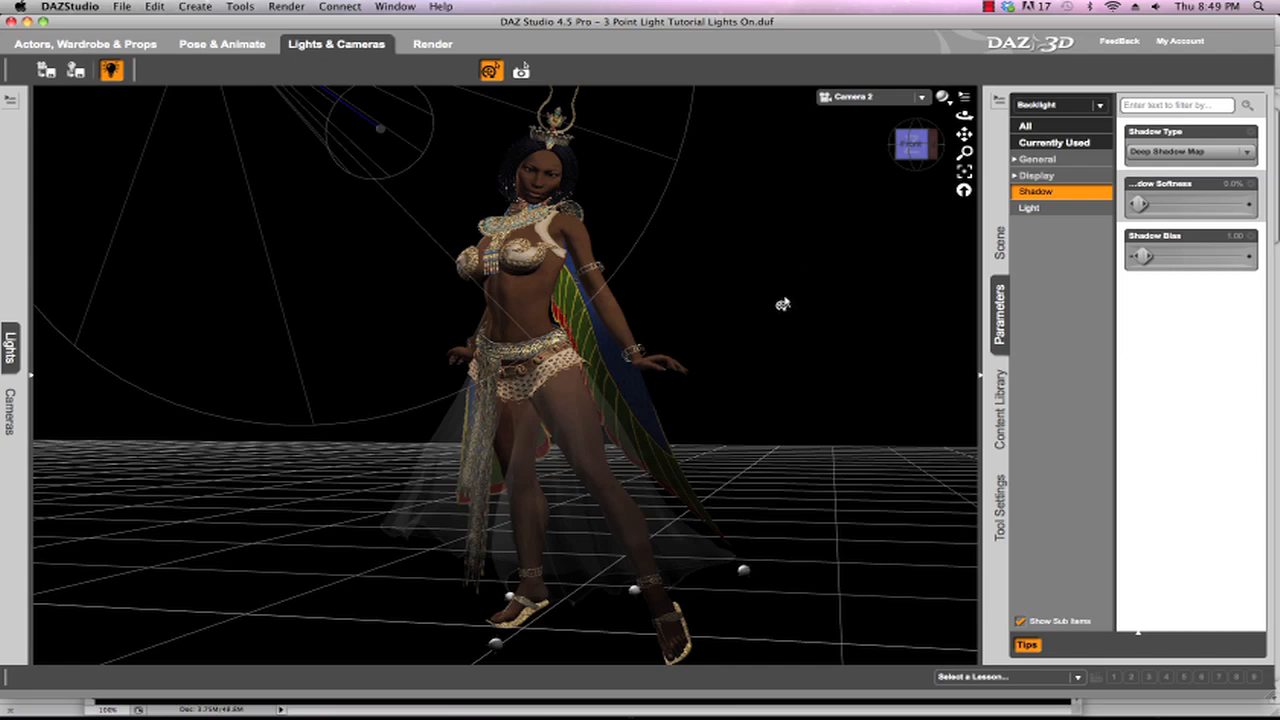
# Step: Switch to Photoshop and compare the Key + Fill + Back render with the Key Light render
pyautogui.press('super+Tab')
pyautogui.press('super+Tab')
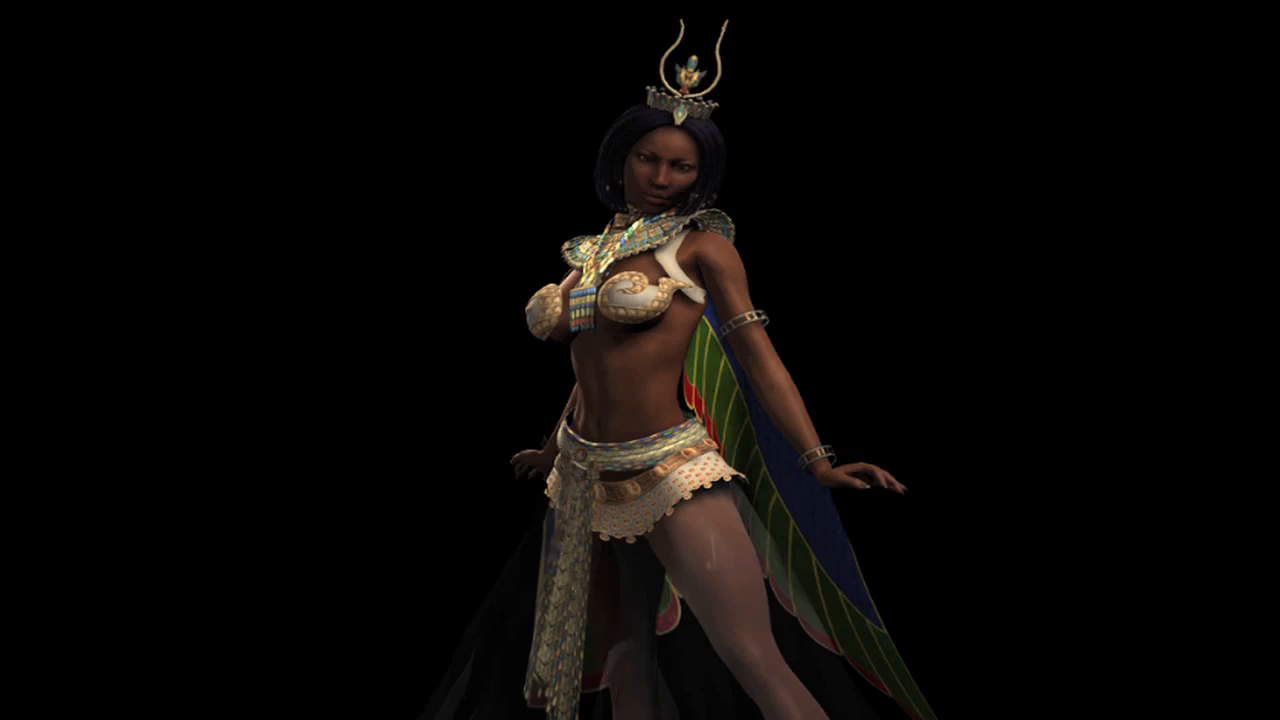
pyautogui.press('Right')
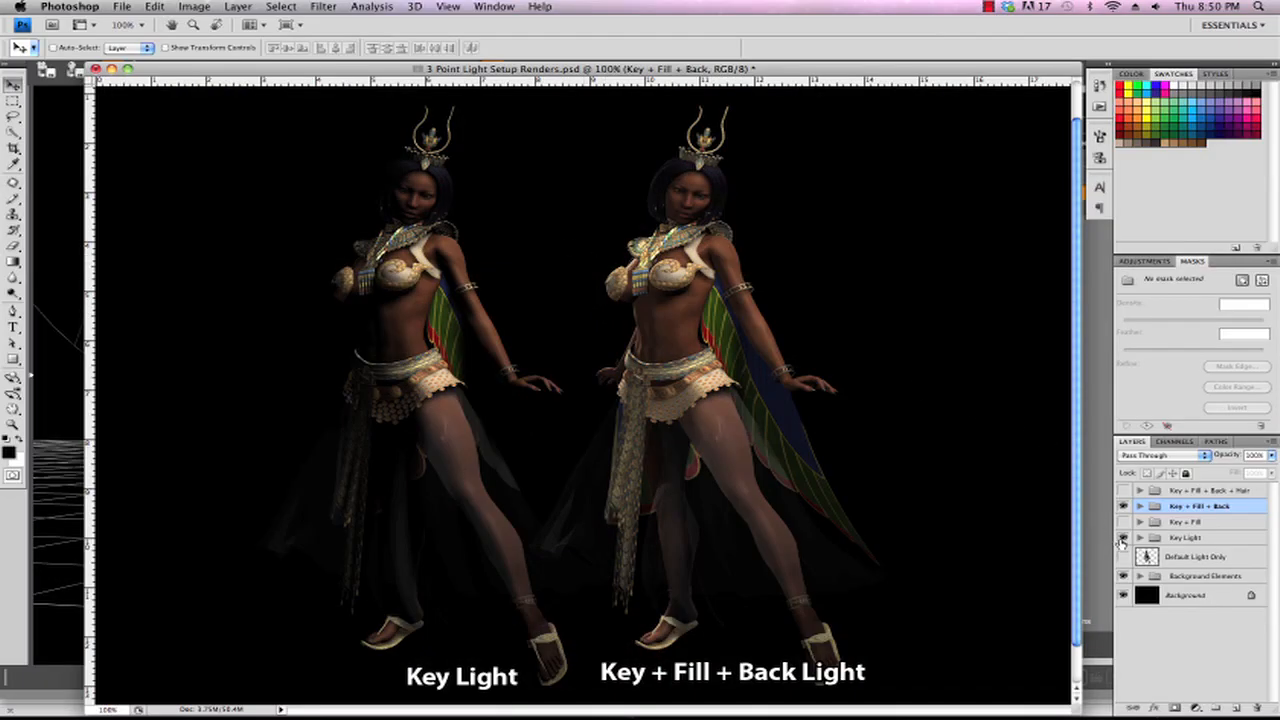
# Step: Hide the Key Light group, show the Default Light Only layer and place that render left of the Key + Fill + Back figure
pyautogui.click(1123, 538)
pyautogui.click(1123, 557)
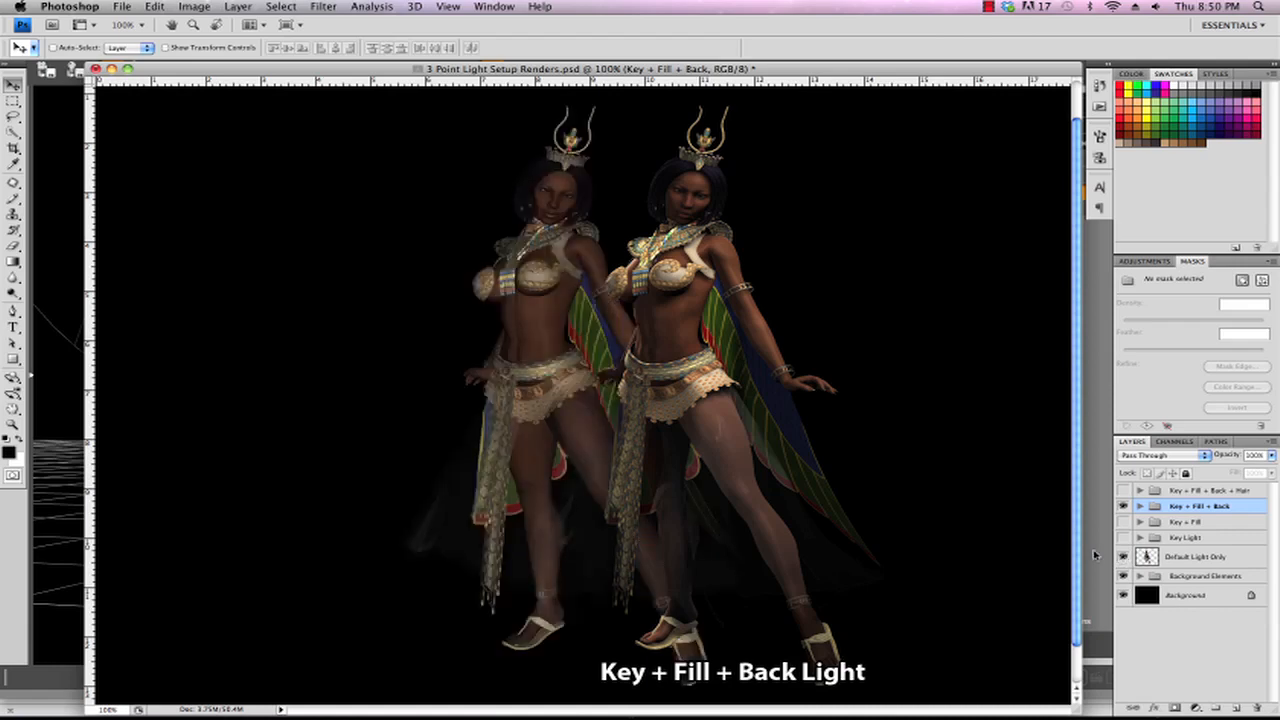
pyautogui.click(1160, 553)
pyautogui.moveTo(569, 416); pyautogui.dragTo(414, 408)
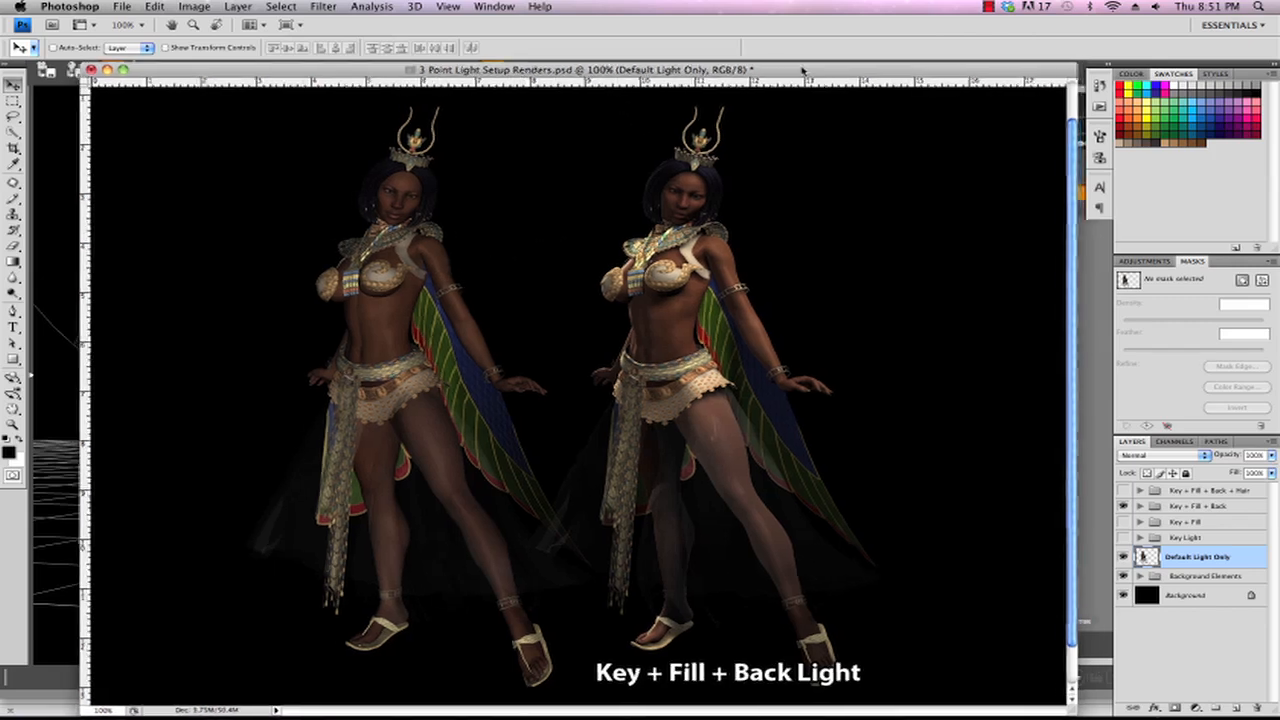
pyautogui.moveTo(806, 69); pyautogui.dragTo(752, 69)
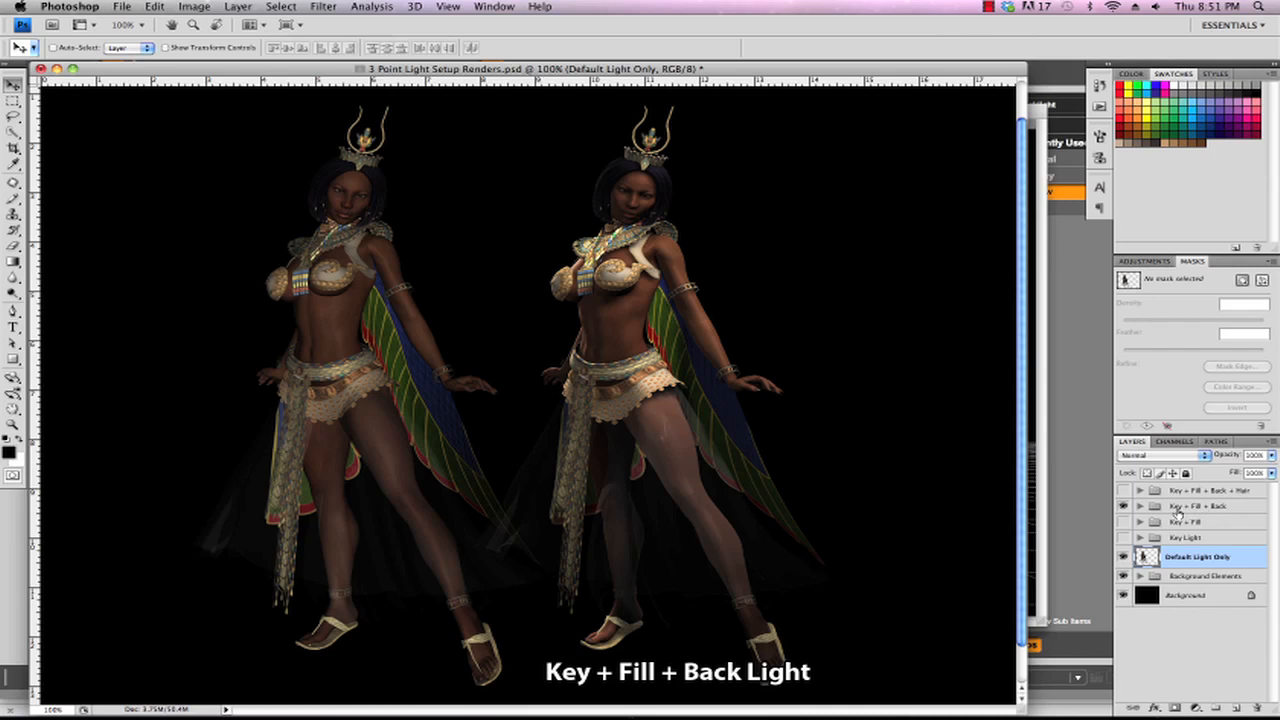
# Step: Hide the Default Light Only layer, the Key + Fill + Back Light caption and Background Elements, checking the figure without the black background
pyautogui.click(1124, 557)
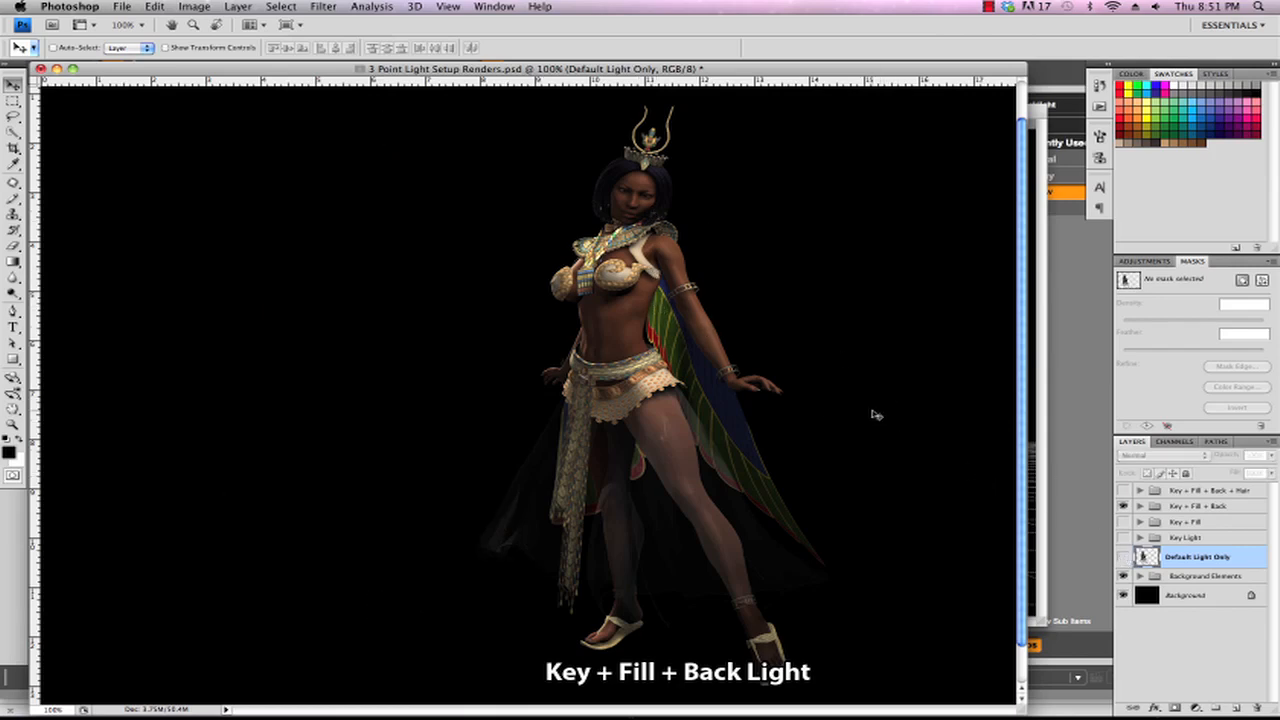
pyautogui.click(1139, 507)
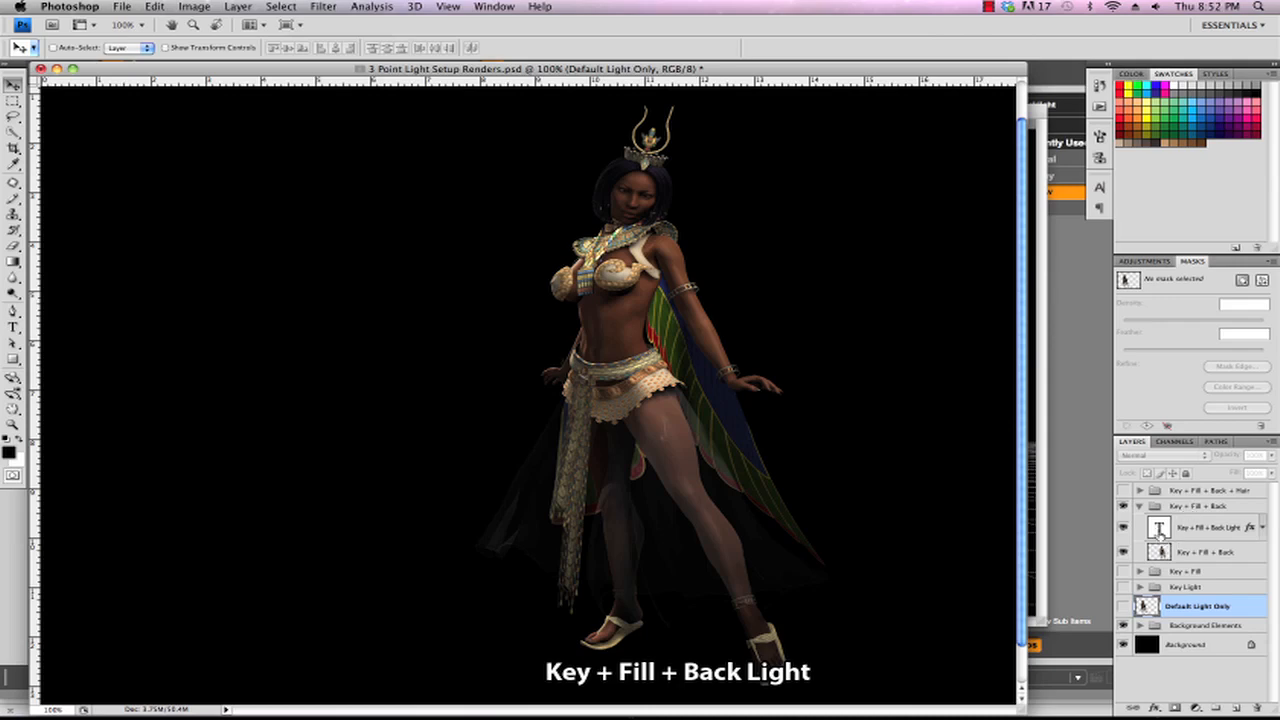
pyautogui.click(1121, 527)
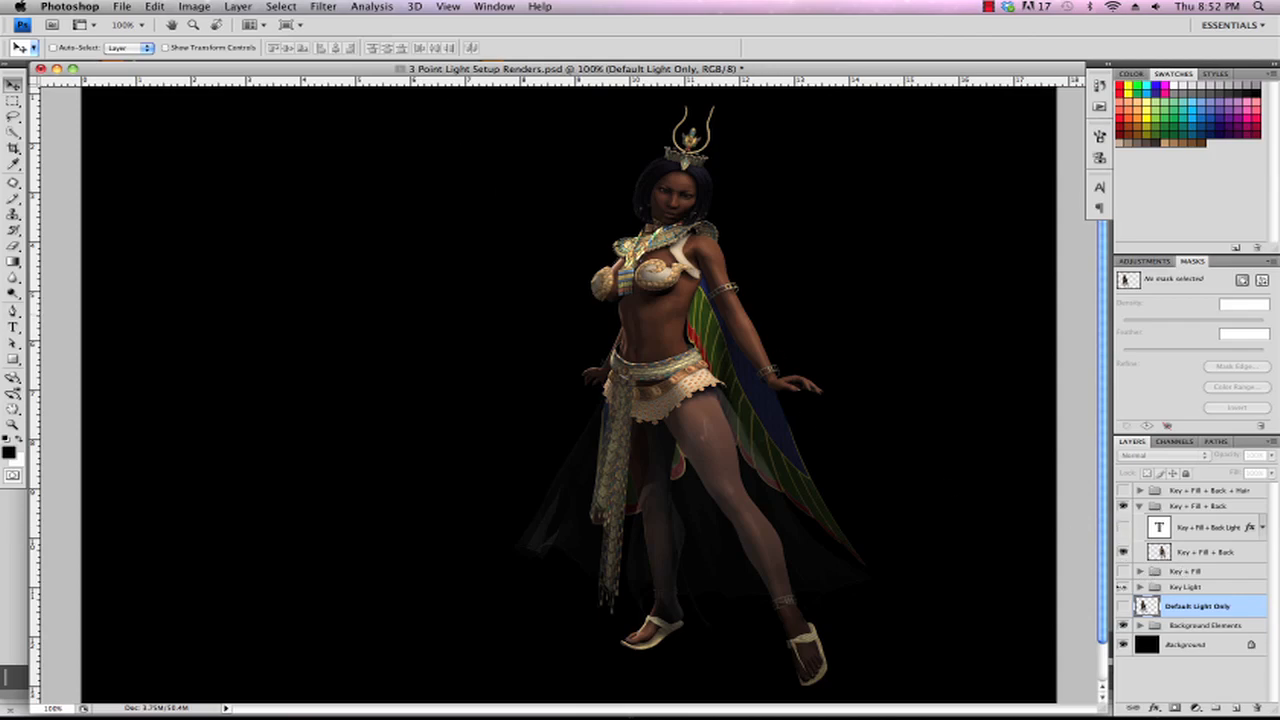
pyautogui.click(1123, 643)
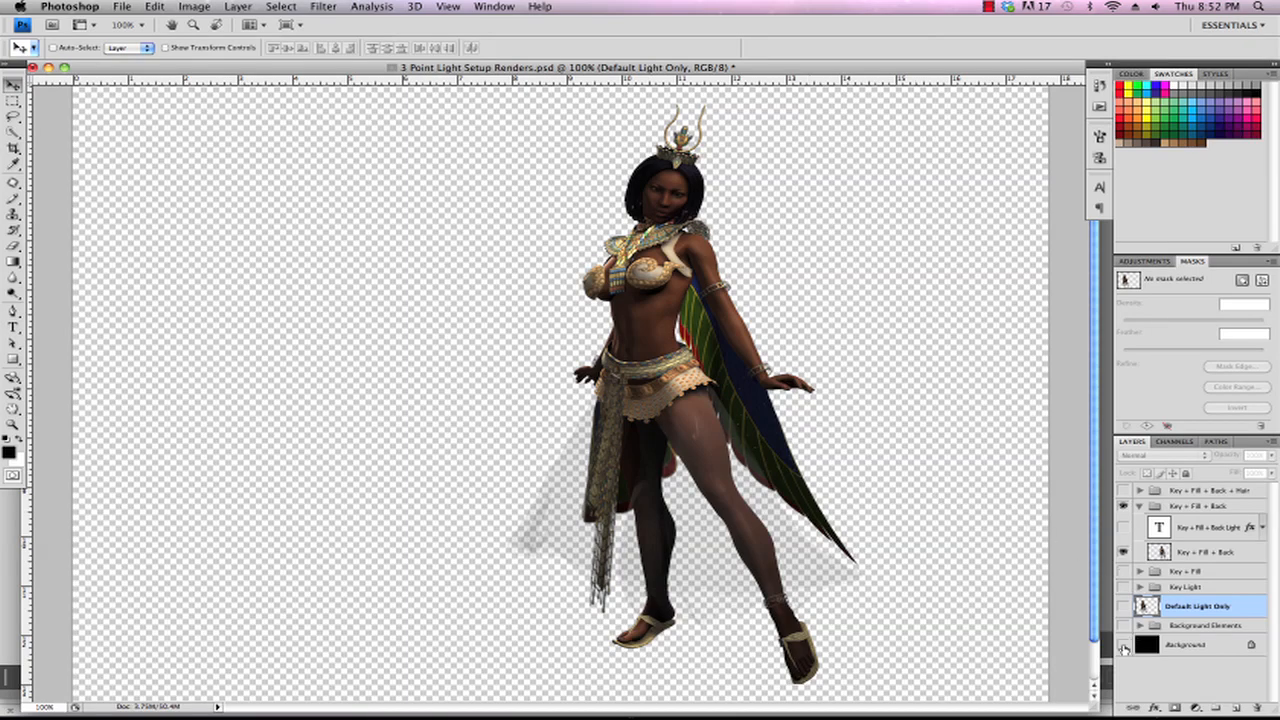
pyautogui.click(1123, 645)
# Step: Duplicate the Key + Fill + Back render layer in place and set the copy's blend mode to Linear Dodge (Add)
pyautogui.click(1158, 551)
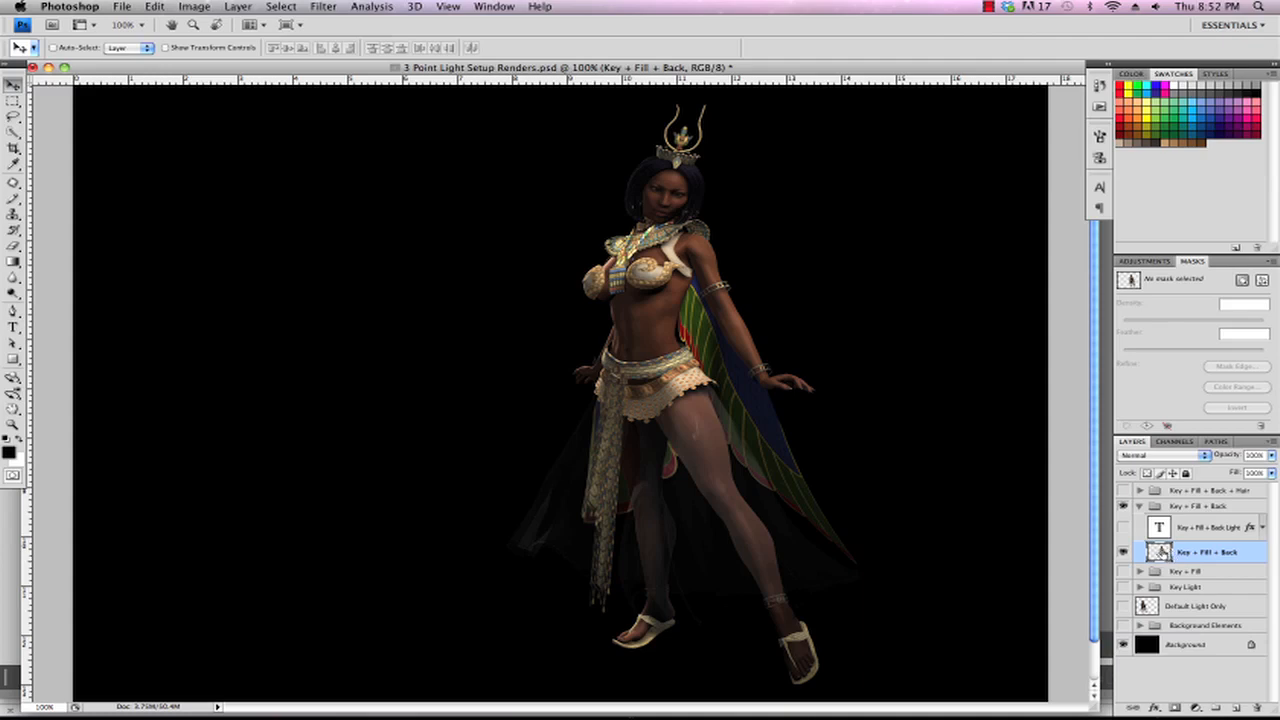
pyautogui.moveTo(1160, 553); pyautogui.dragTo(1236, 707)
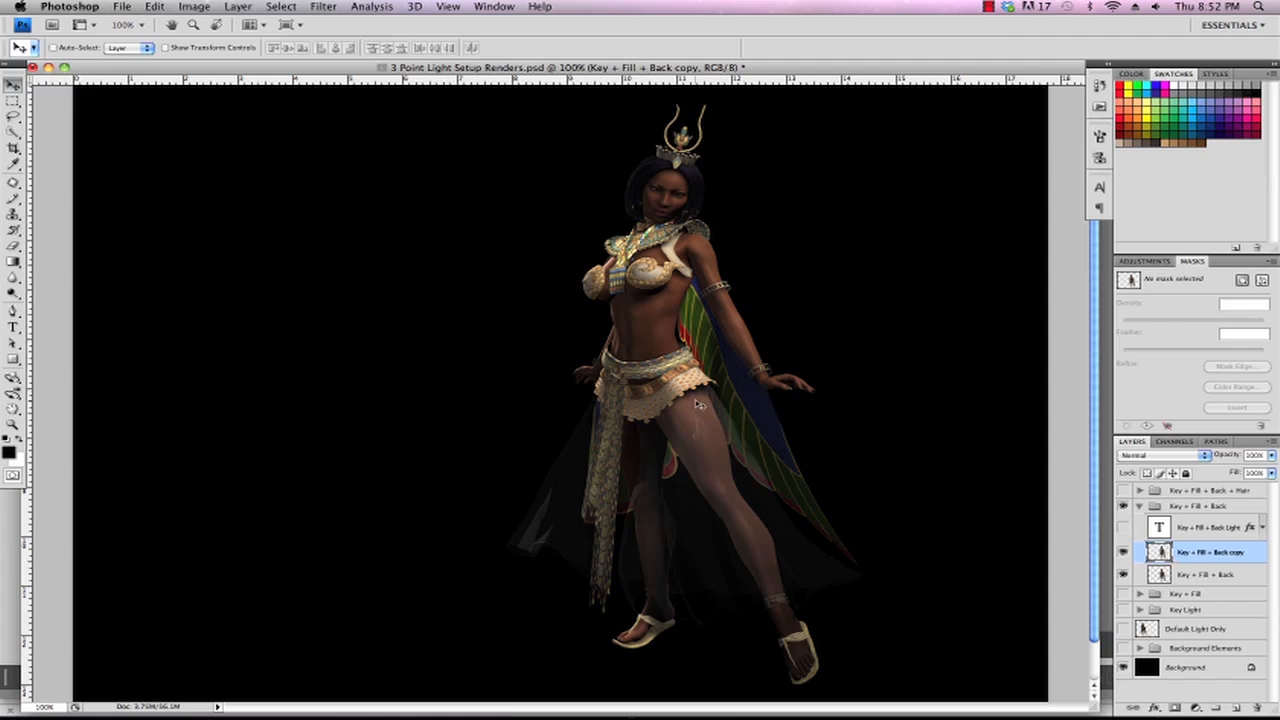
pyautogui.moveTo(646, 350); pyautogui.dragTo(768, 356)
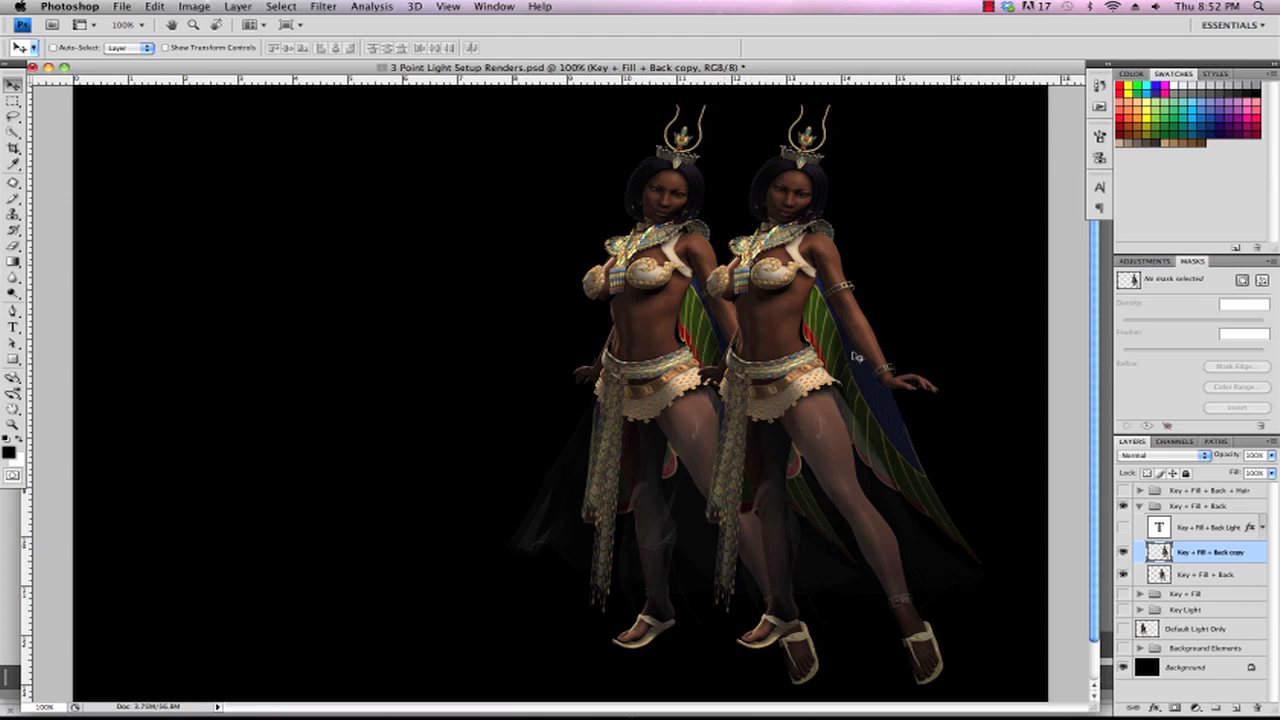
pyautogui.press('super+z')
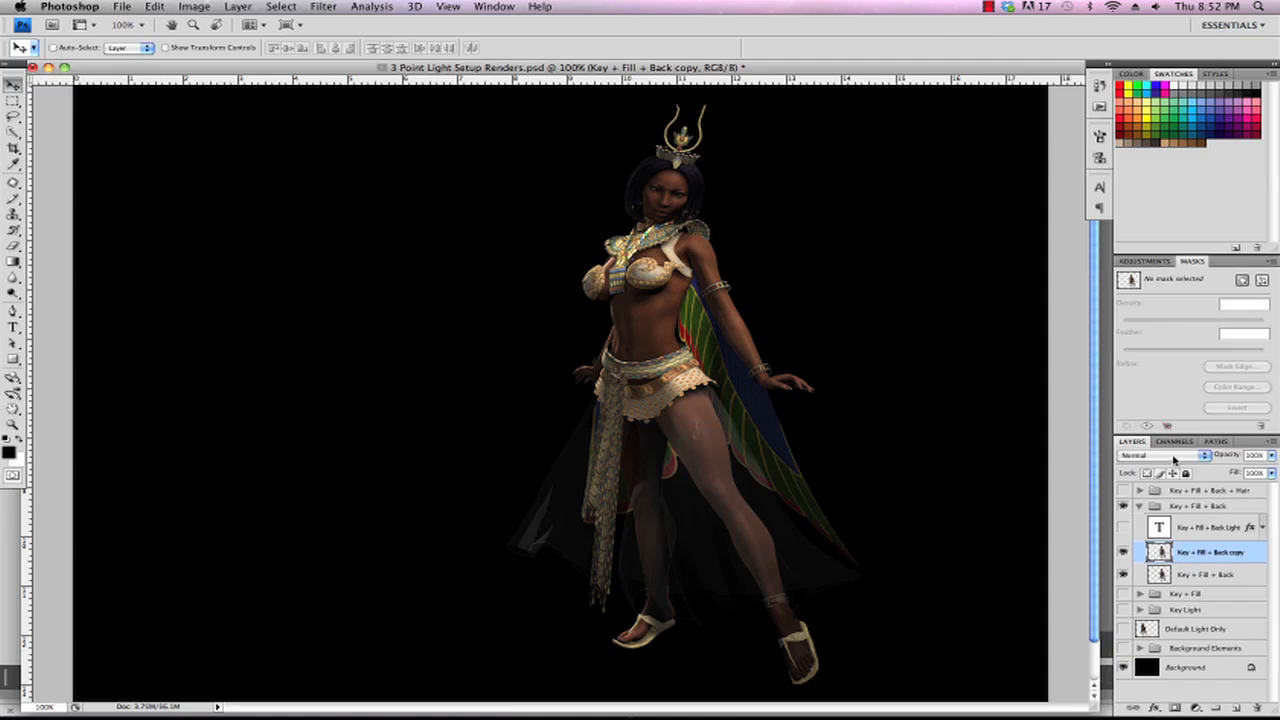
pyautogui.click(1174, 458)
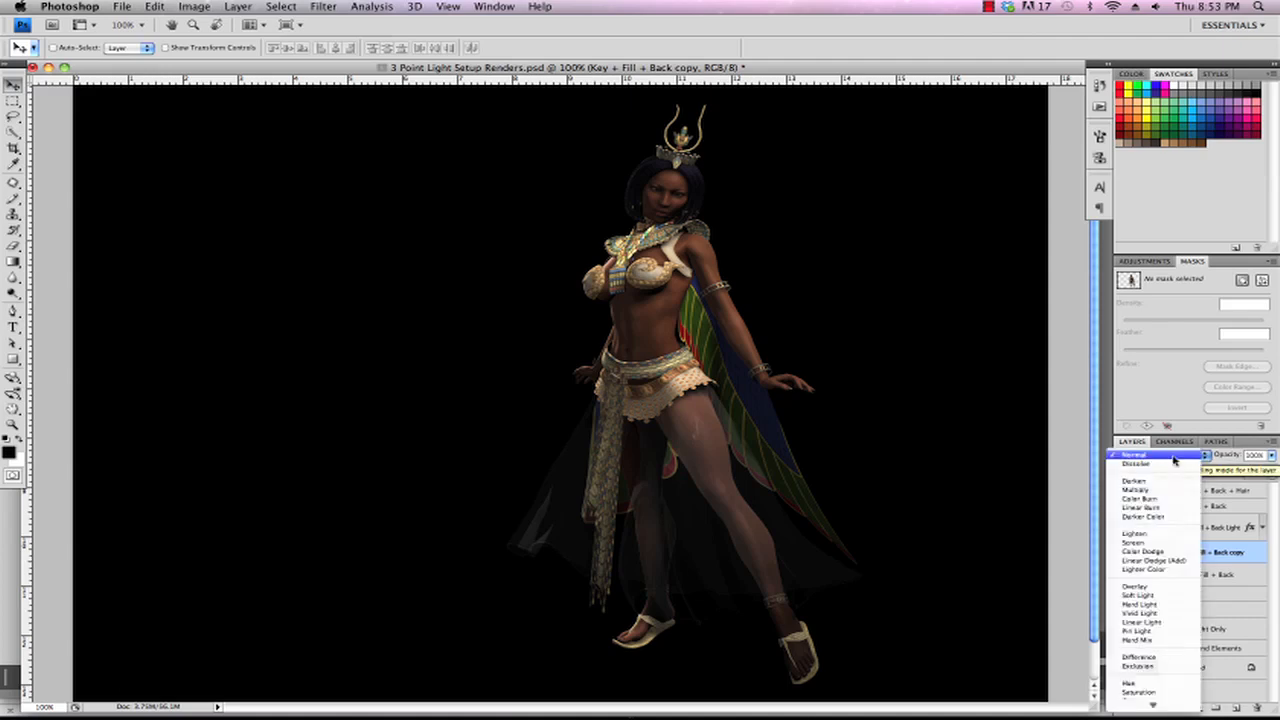
pyautogui.click(1181, 562)
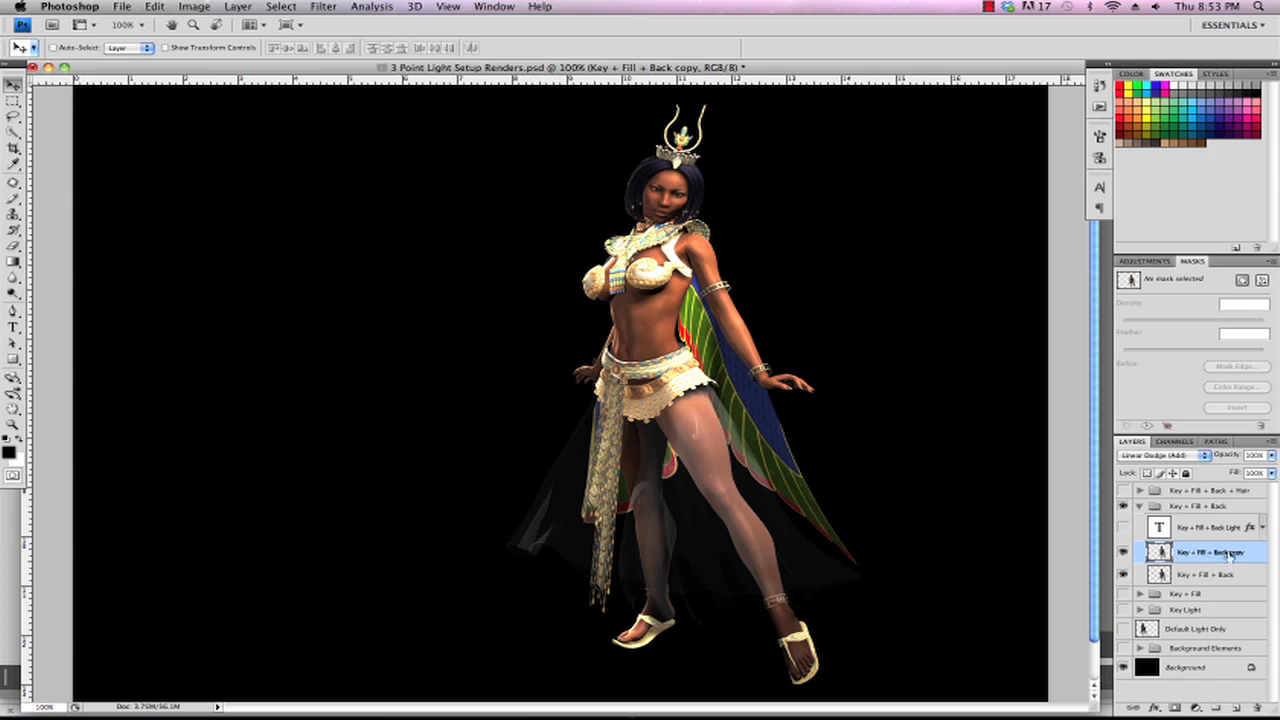
# Step: Show the Default Light Only layer and toggle the duplicated layer to compare the renders, keeping its Linear Dodge (Add) blend mode
pyautogui.click(1123, 551)
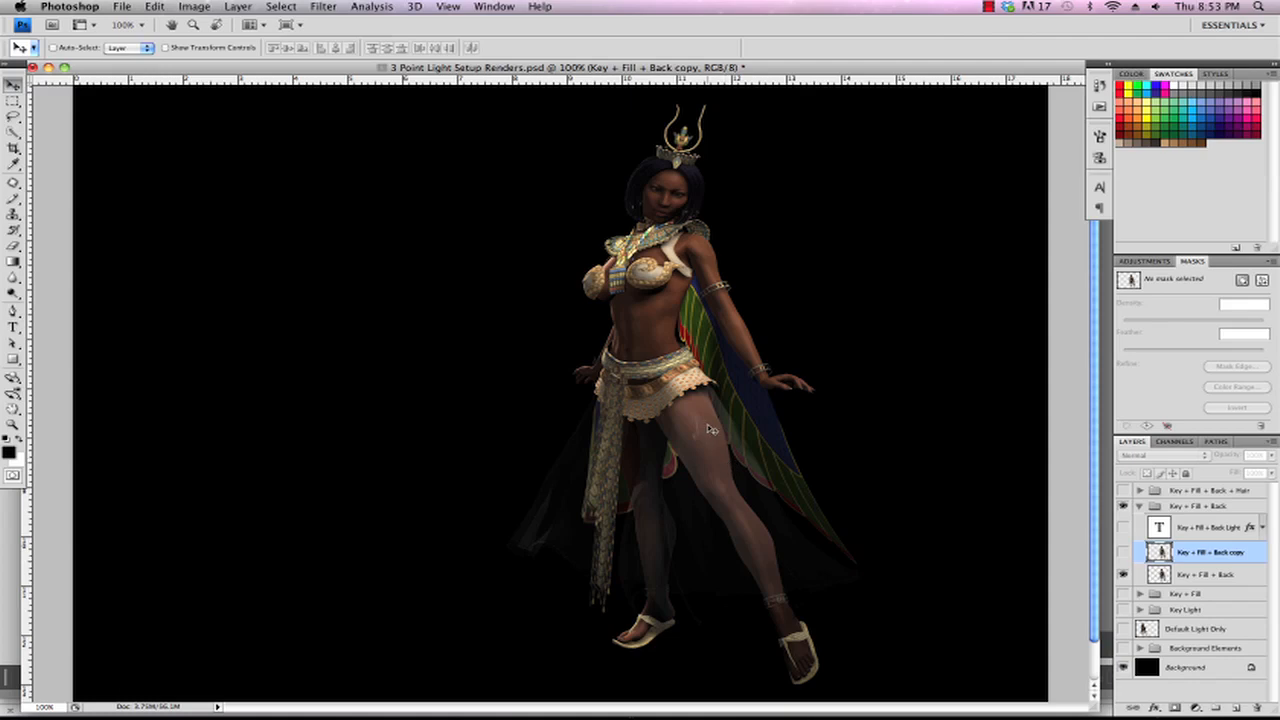
pyautogui.click(1123, 628)
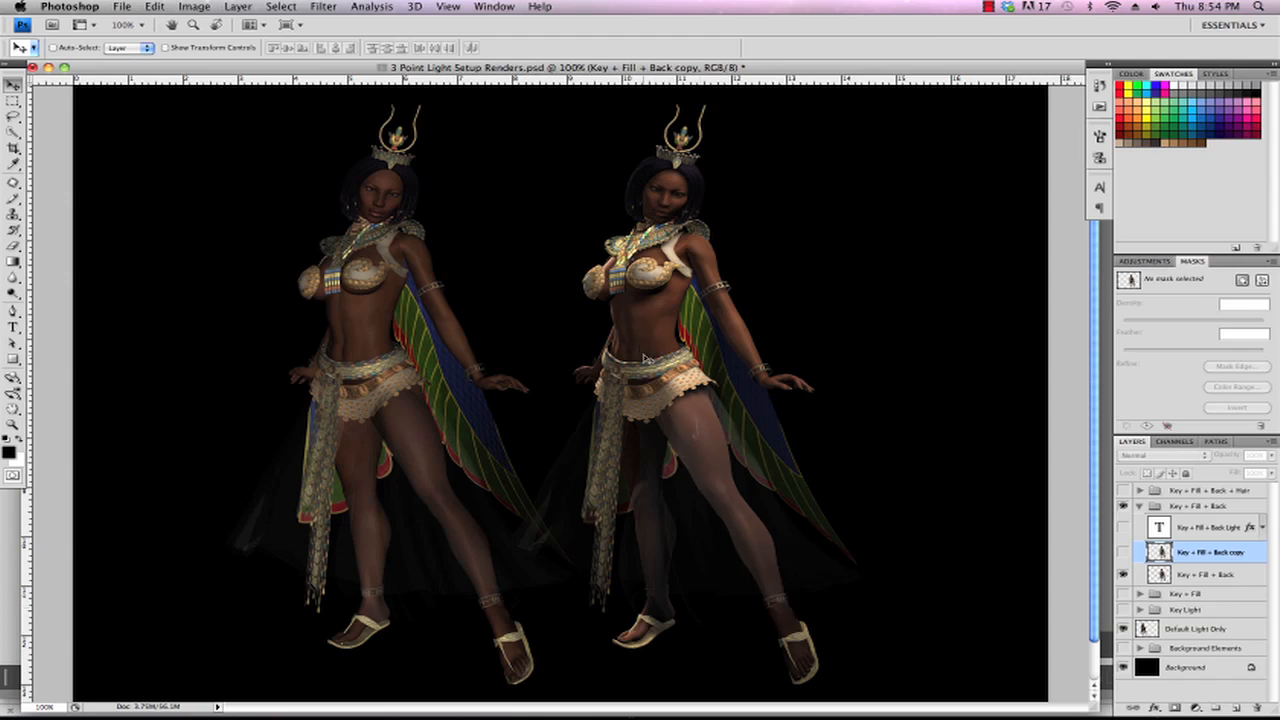
pyautogui.click(1123, 556)
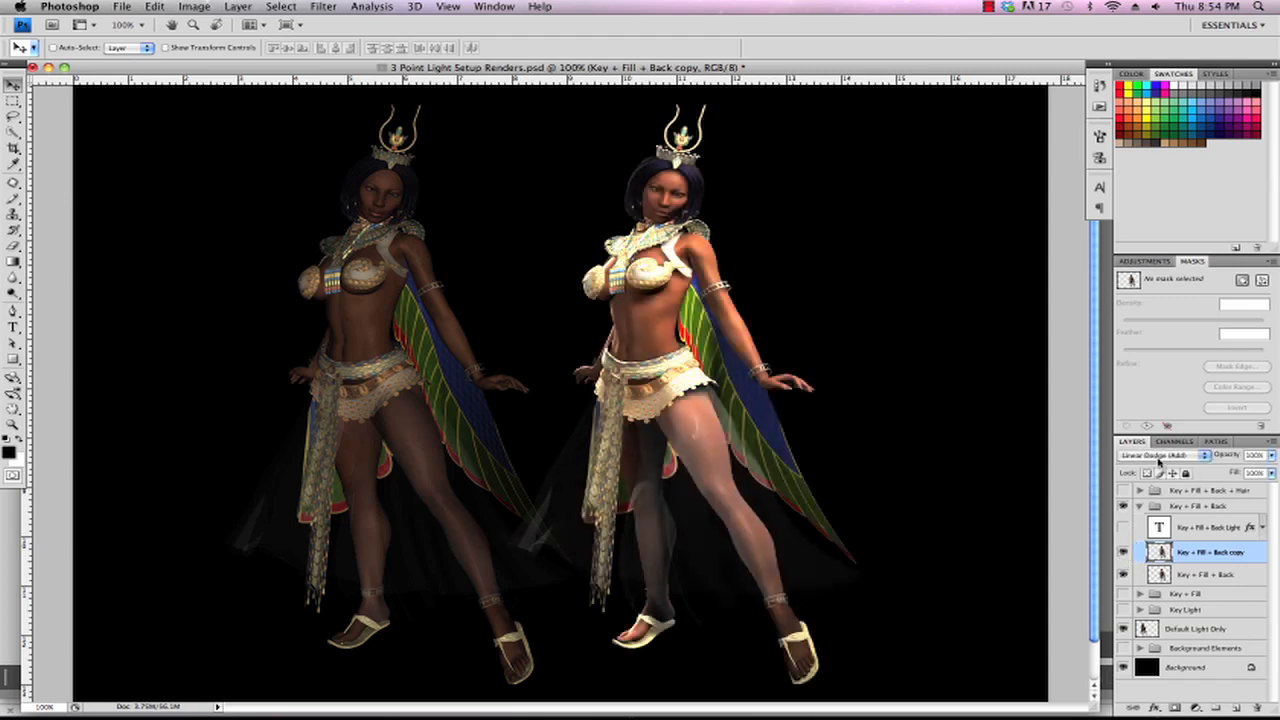
pyautogui.click(1158, 457)
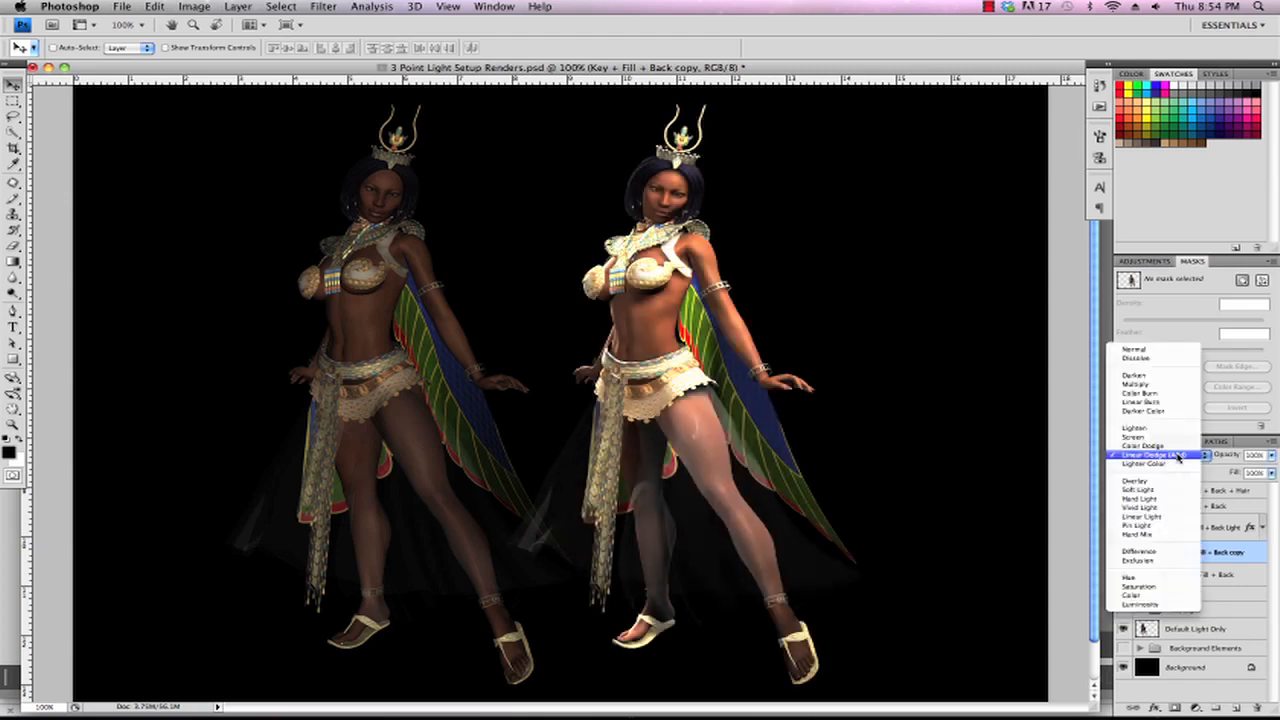
pyautogui.click(1180, 457)
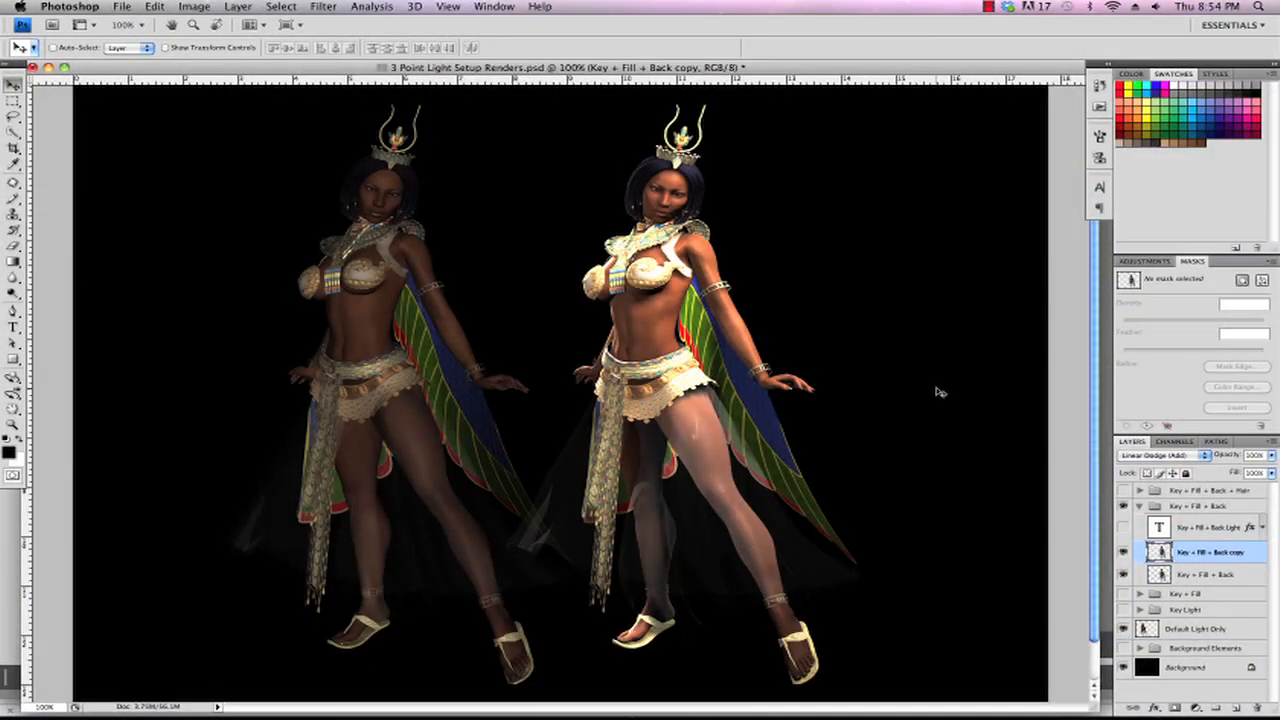